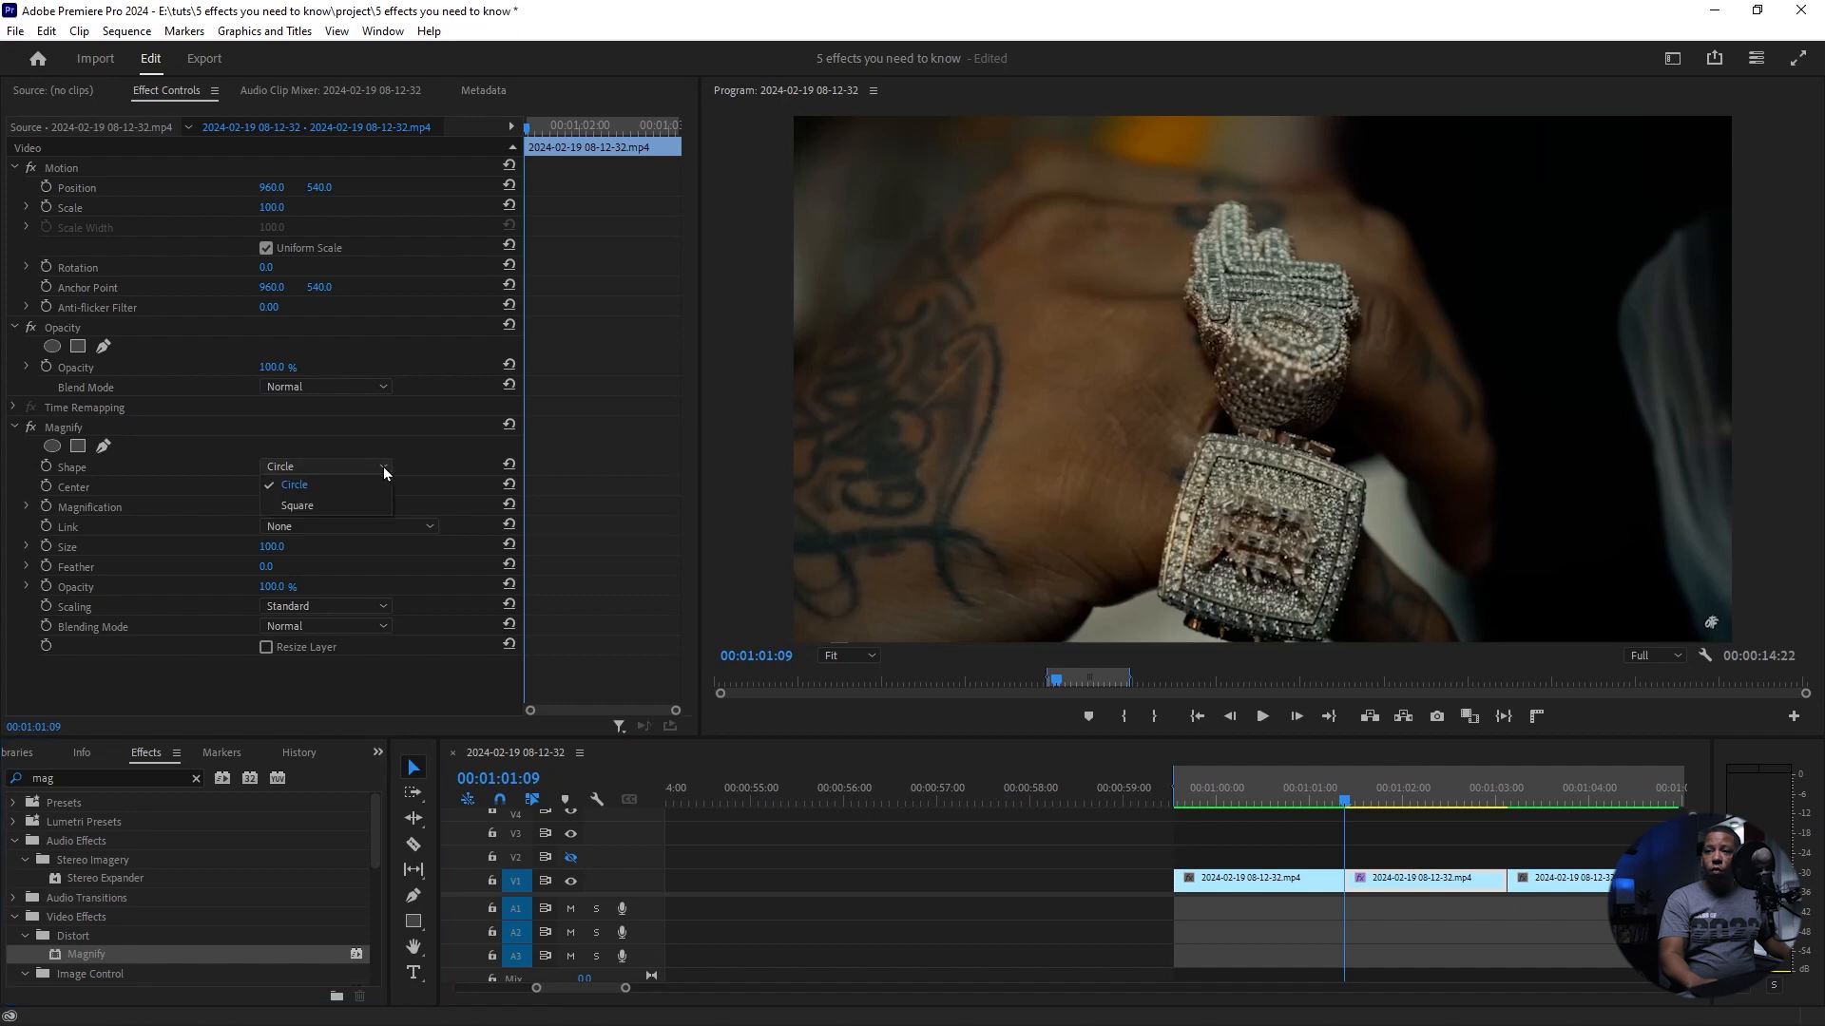
Step: Set the Magnify effect to a Square shape with a size of 161 and center it at 960, 852 over the lower jeweled piece
{"action": "left_click", "coordinate": [333, 502]}
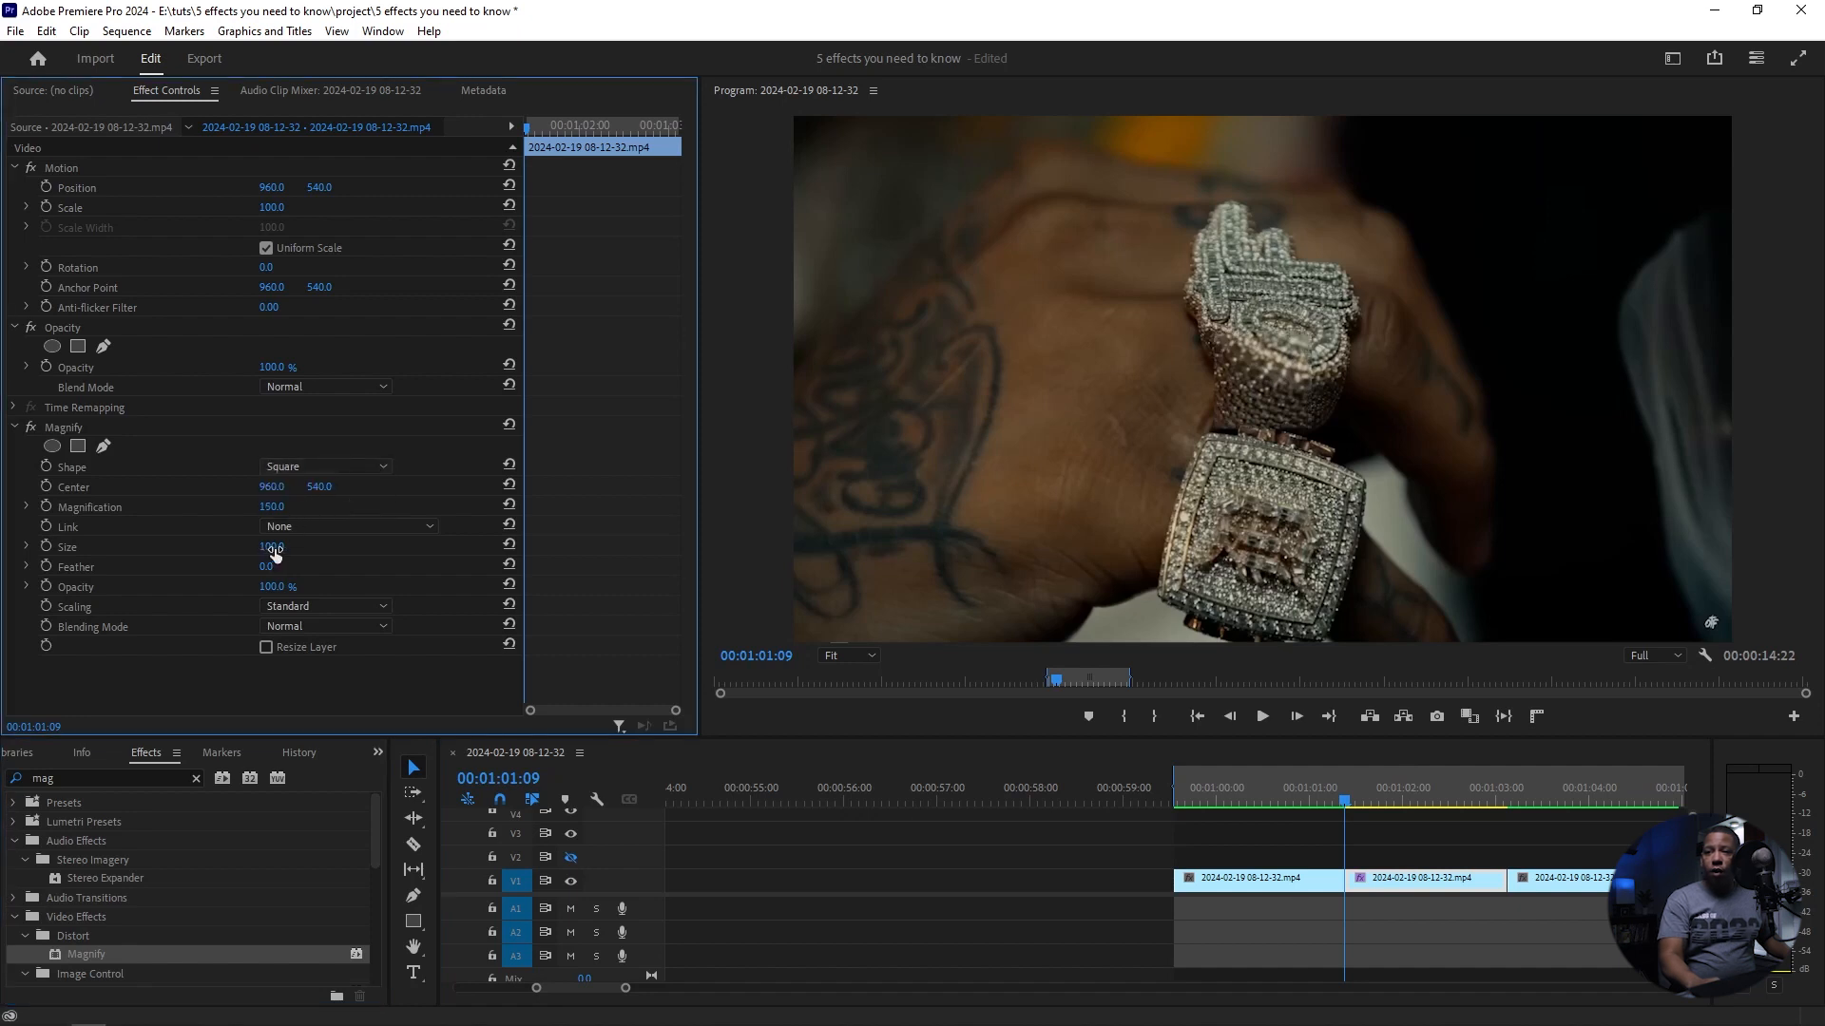
{"action": "left_click_drag", "start_coordinate": [272, 548], "coordinate": [329, 548]}
{"action": "left_click_drag", "start_coordinate": [319, 487], "coordinate": [615, 487]}
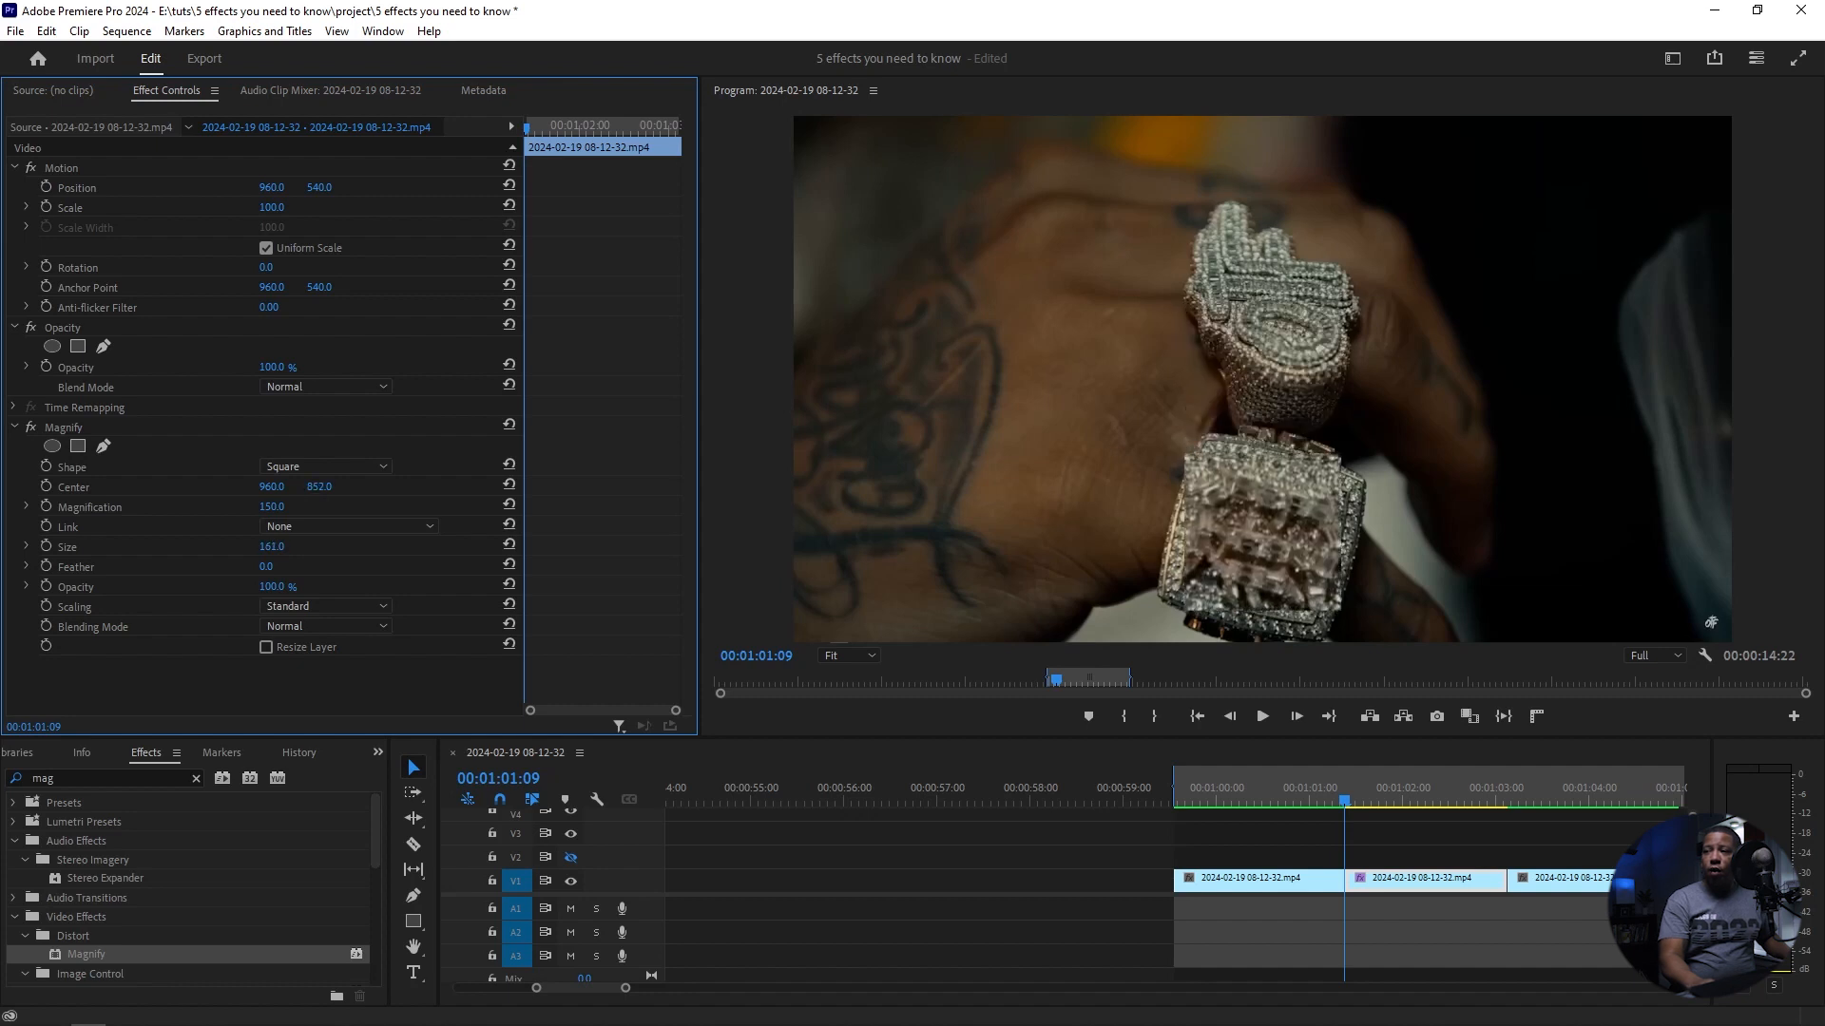
Step: Add a rectangular mask to Magnify, fit its corners to the square jeweled face, and track the mask forward through the clip
{"action": "left_click", "coordinate": [78, 445]}
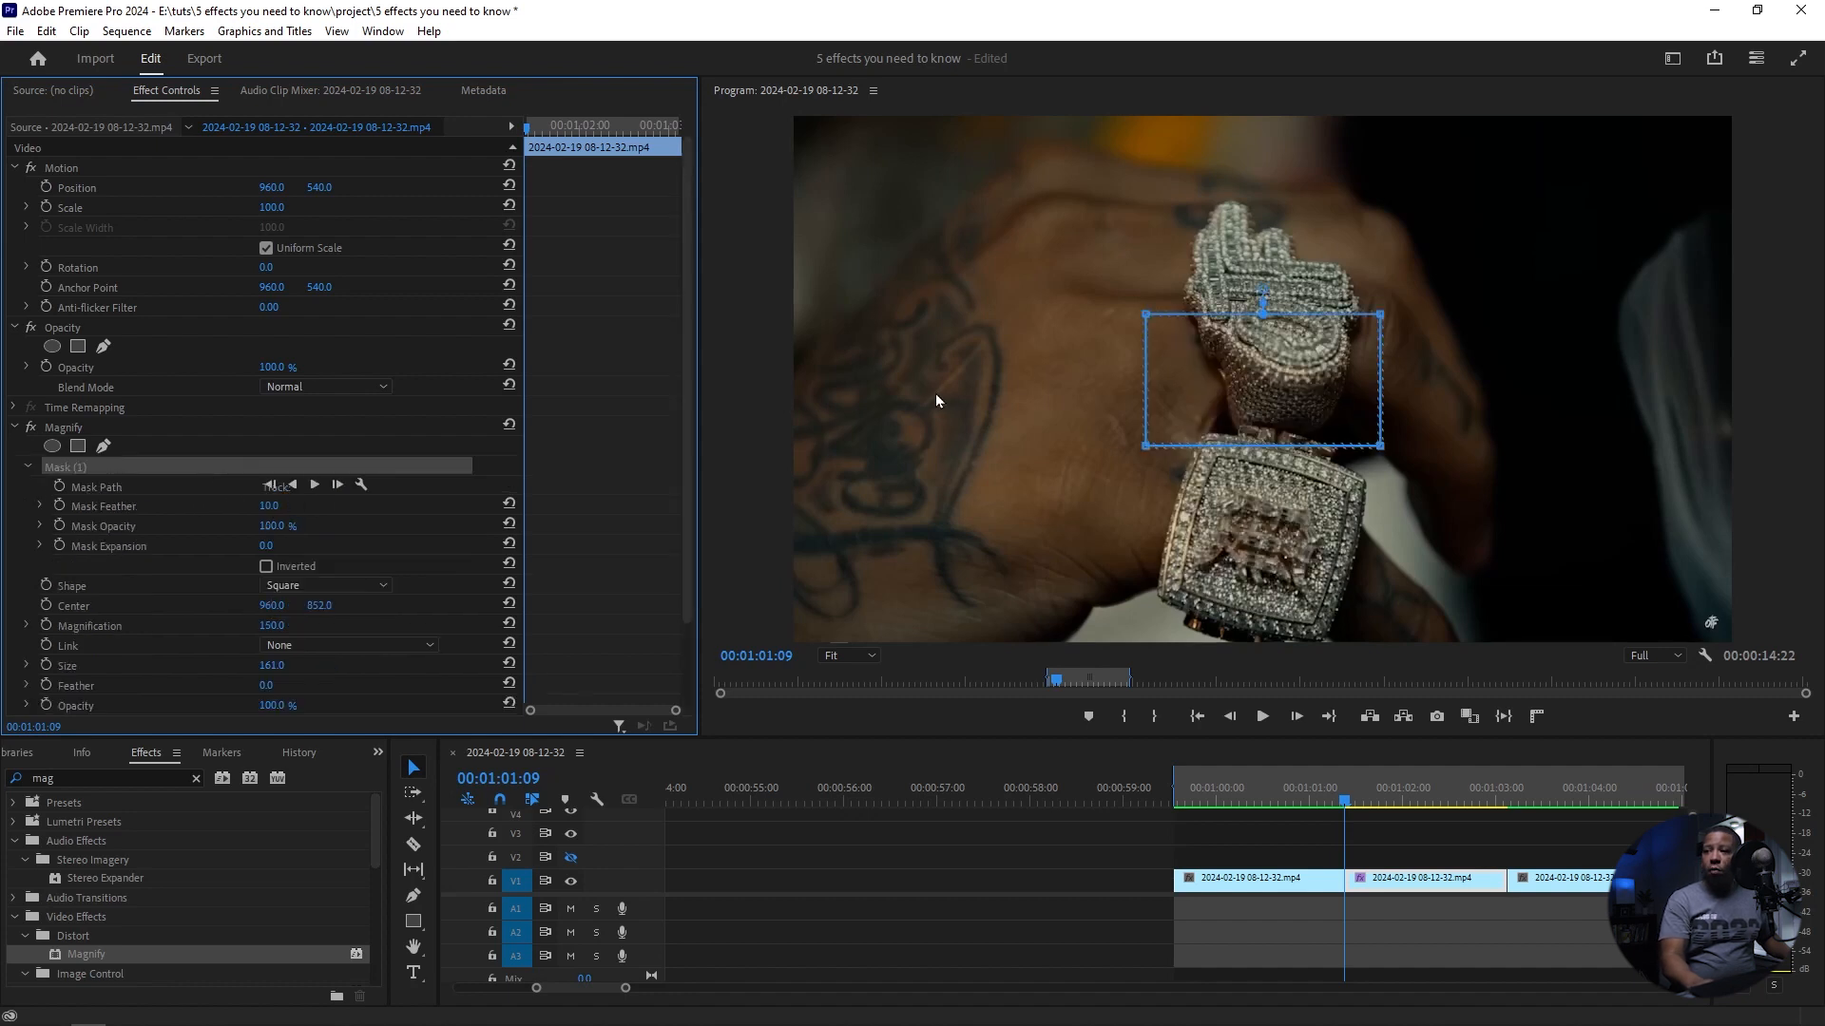
{"action": "left_click_drag", "start_coordinate": [1265, 366], "coordinate": [1275, 515]}
{"action": "left_click_drag", "start_coordinate": [1158, 468], "coordinate": [1207, 434]}
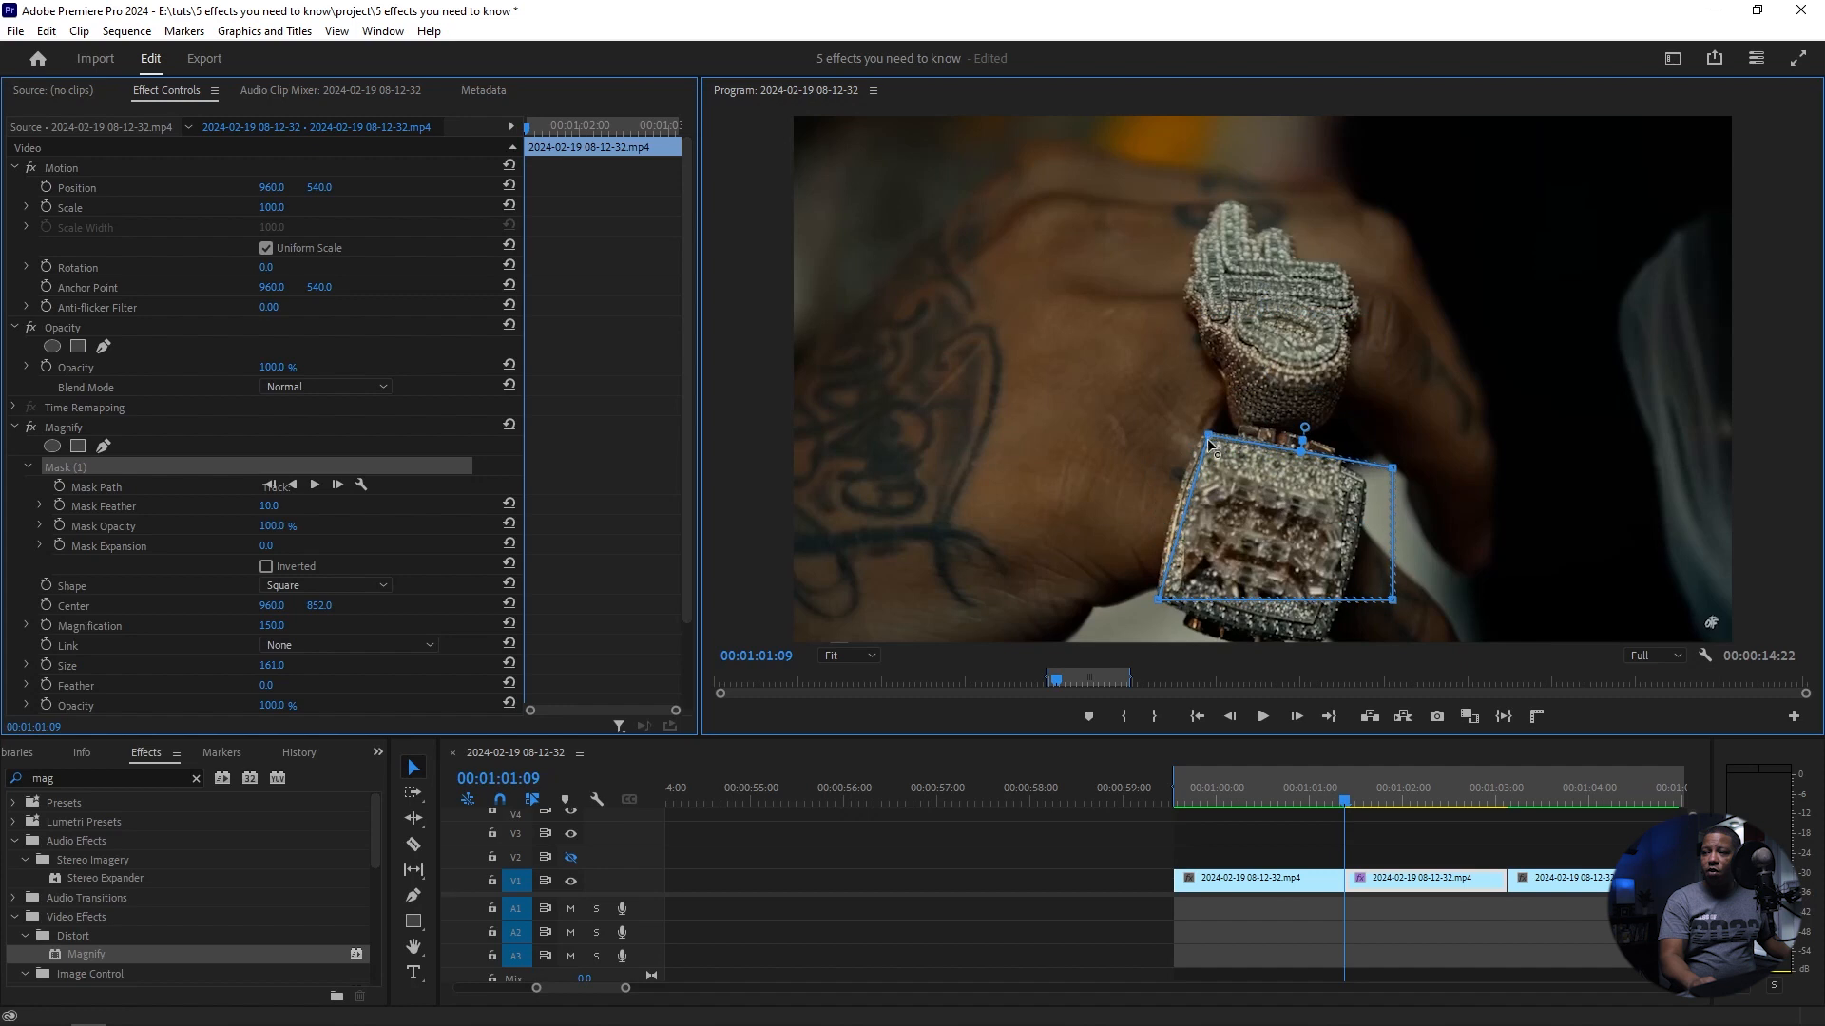
{"action": "left_click_drag", "start_coordinate": [1158, 599], "coordinate": [1160, 597]}
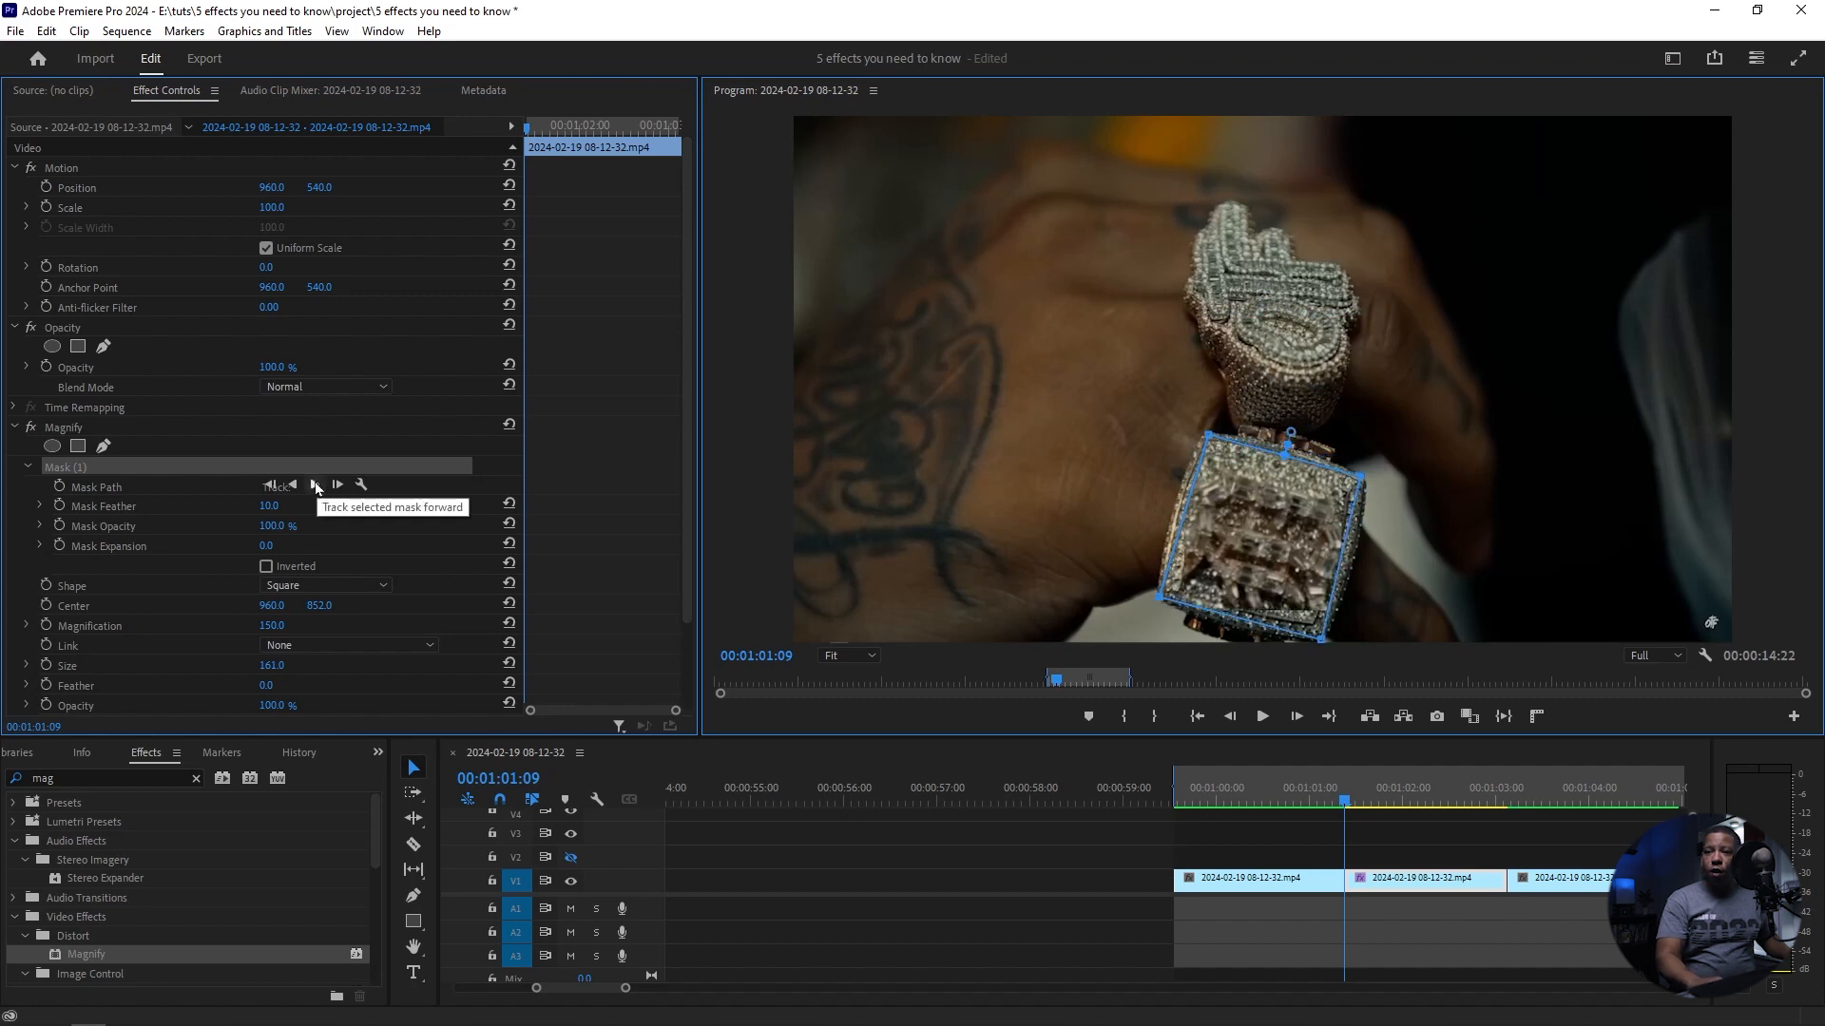
{"action": "left_click", "coordinate": [317, 486]}
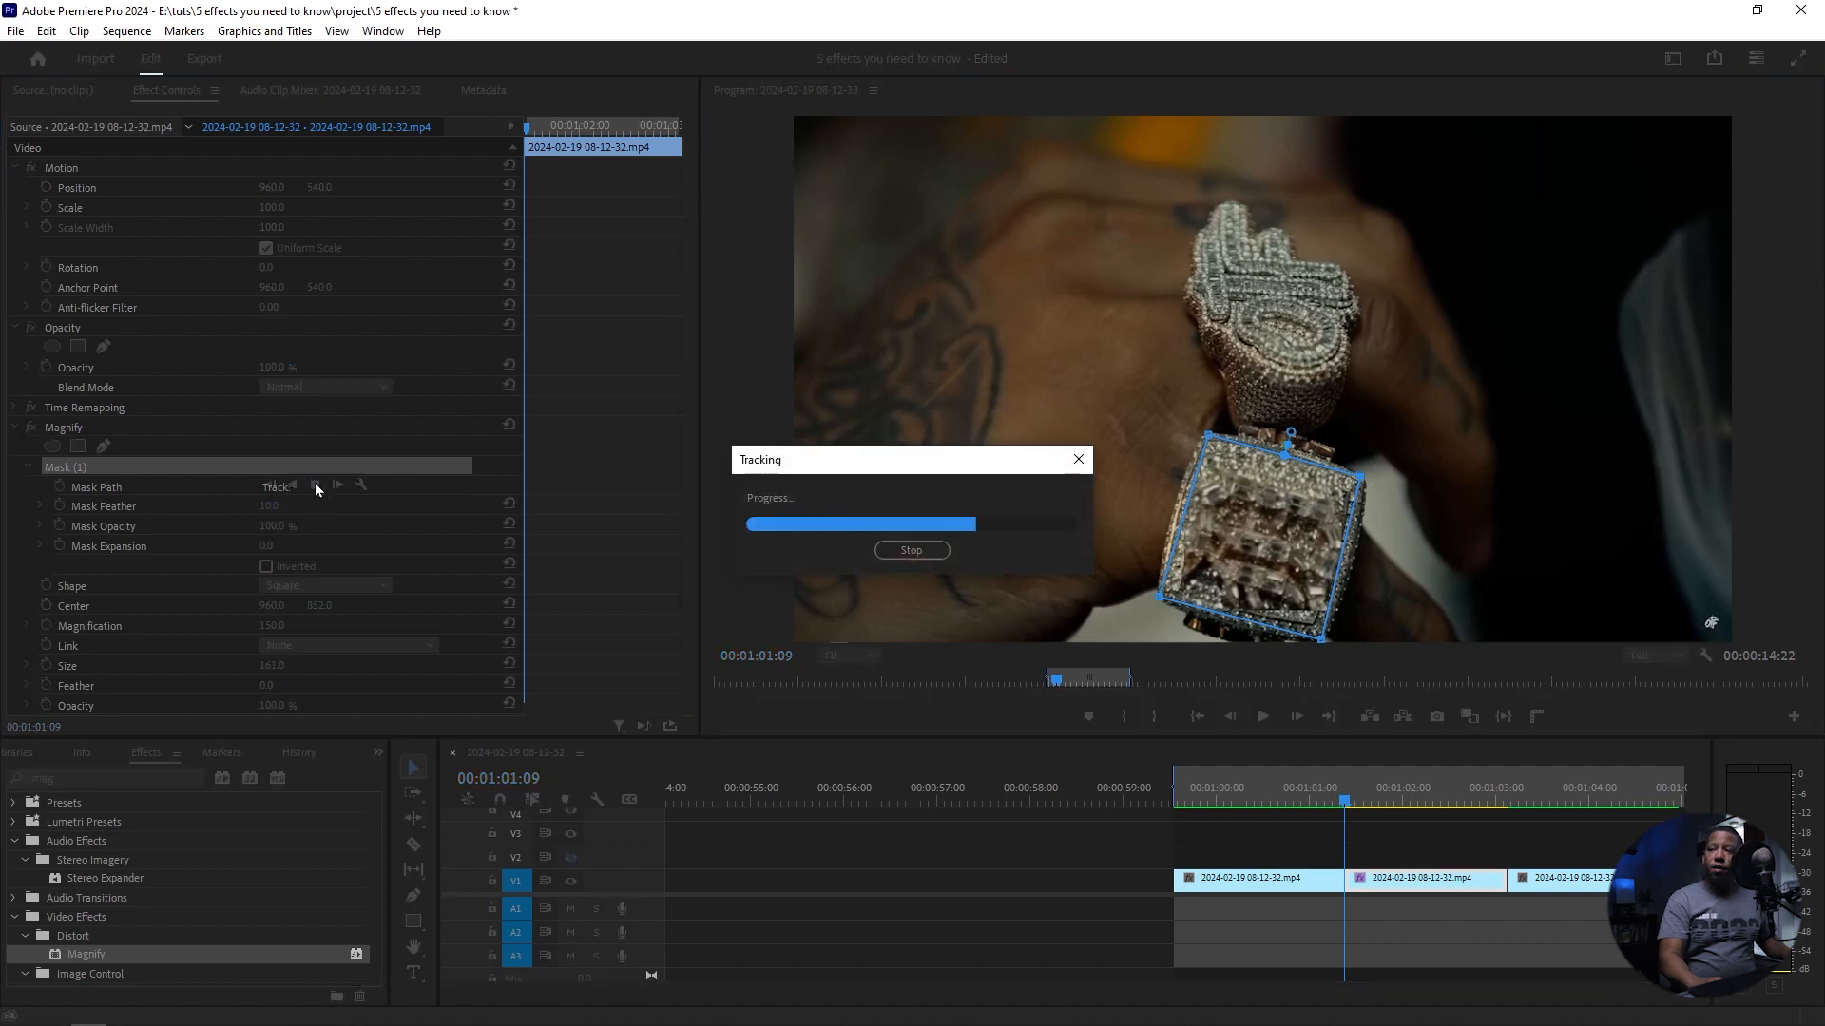
Step: Refine the Magnify effect with a mask feather of 223, a magnification of 140 and an effect feather of 128
{"action": "left_click", "coordinate": [269, 505]}
{"action": "type", "text": "47"}
{"action": "key", "text": "Return"}
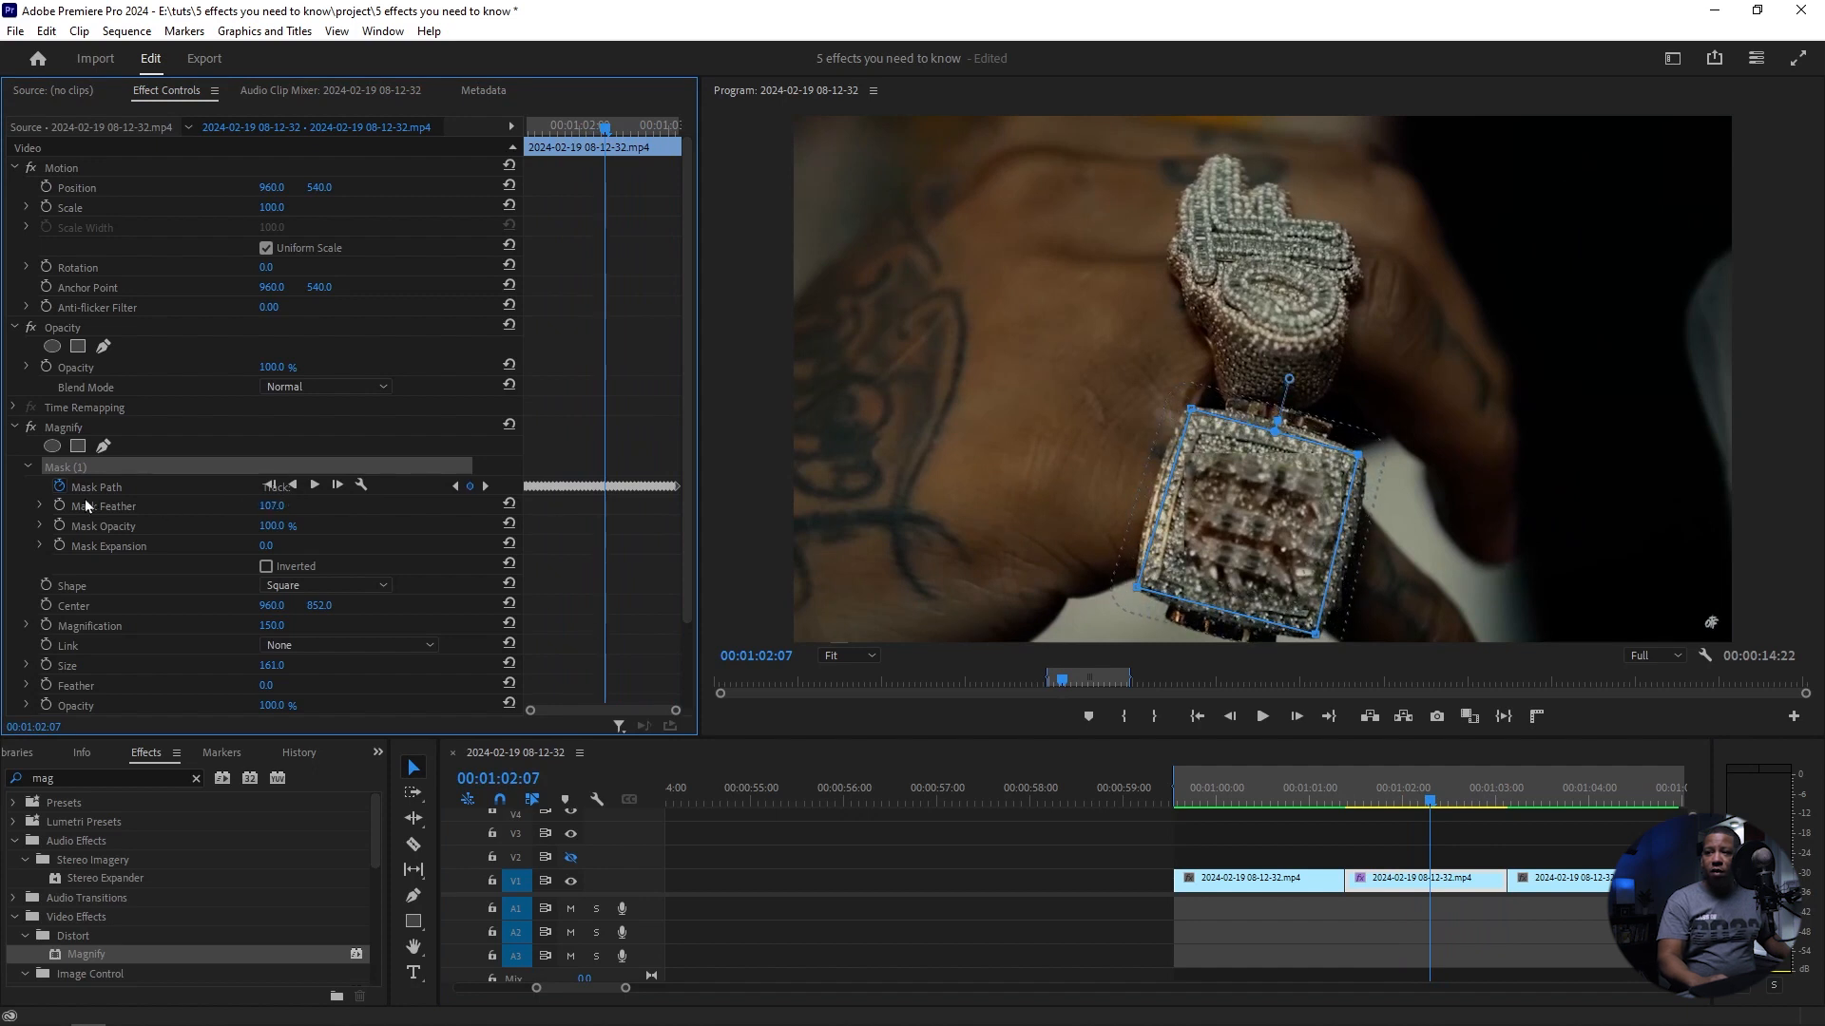
{"action": "left_click", "coordinate": [27, 465]}
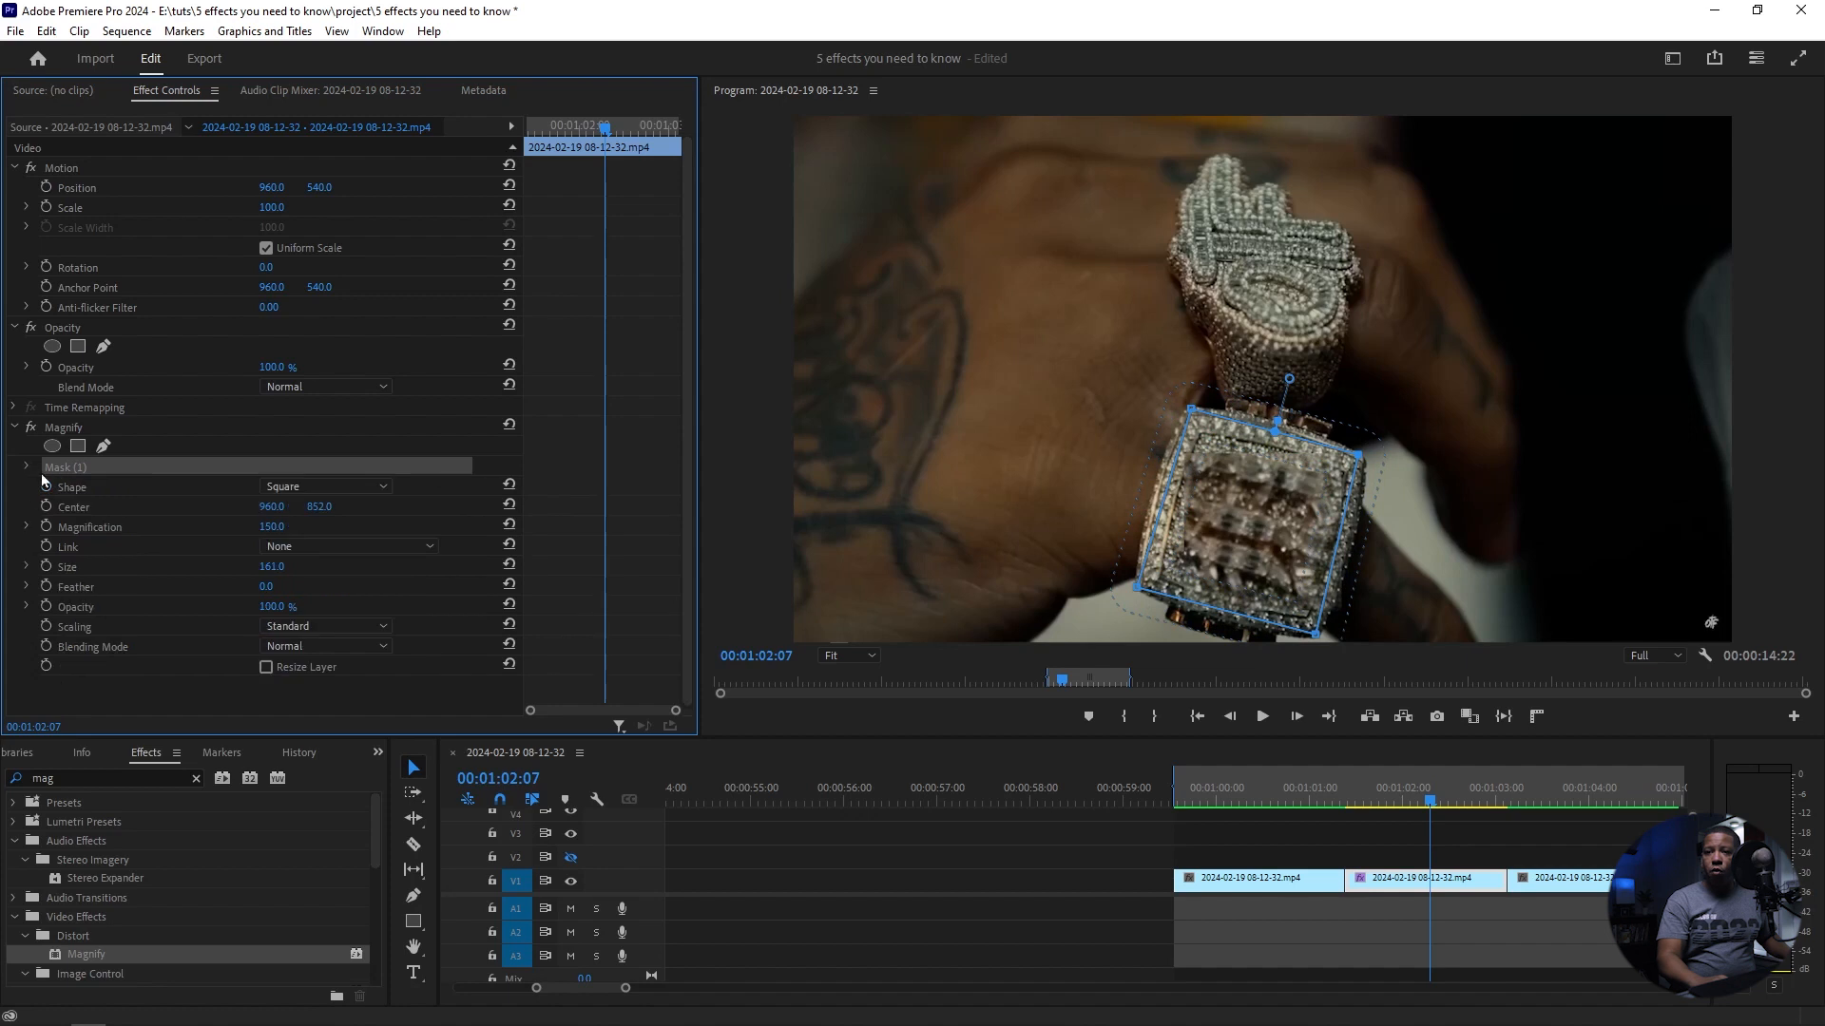
{"action": "left_click_drag", "start_coordinate": [268, 523], "coordinate": [446, 523]}
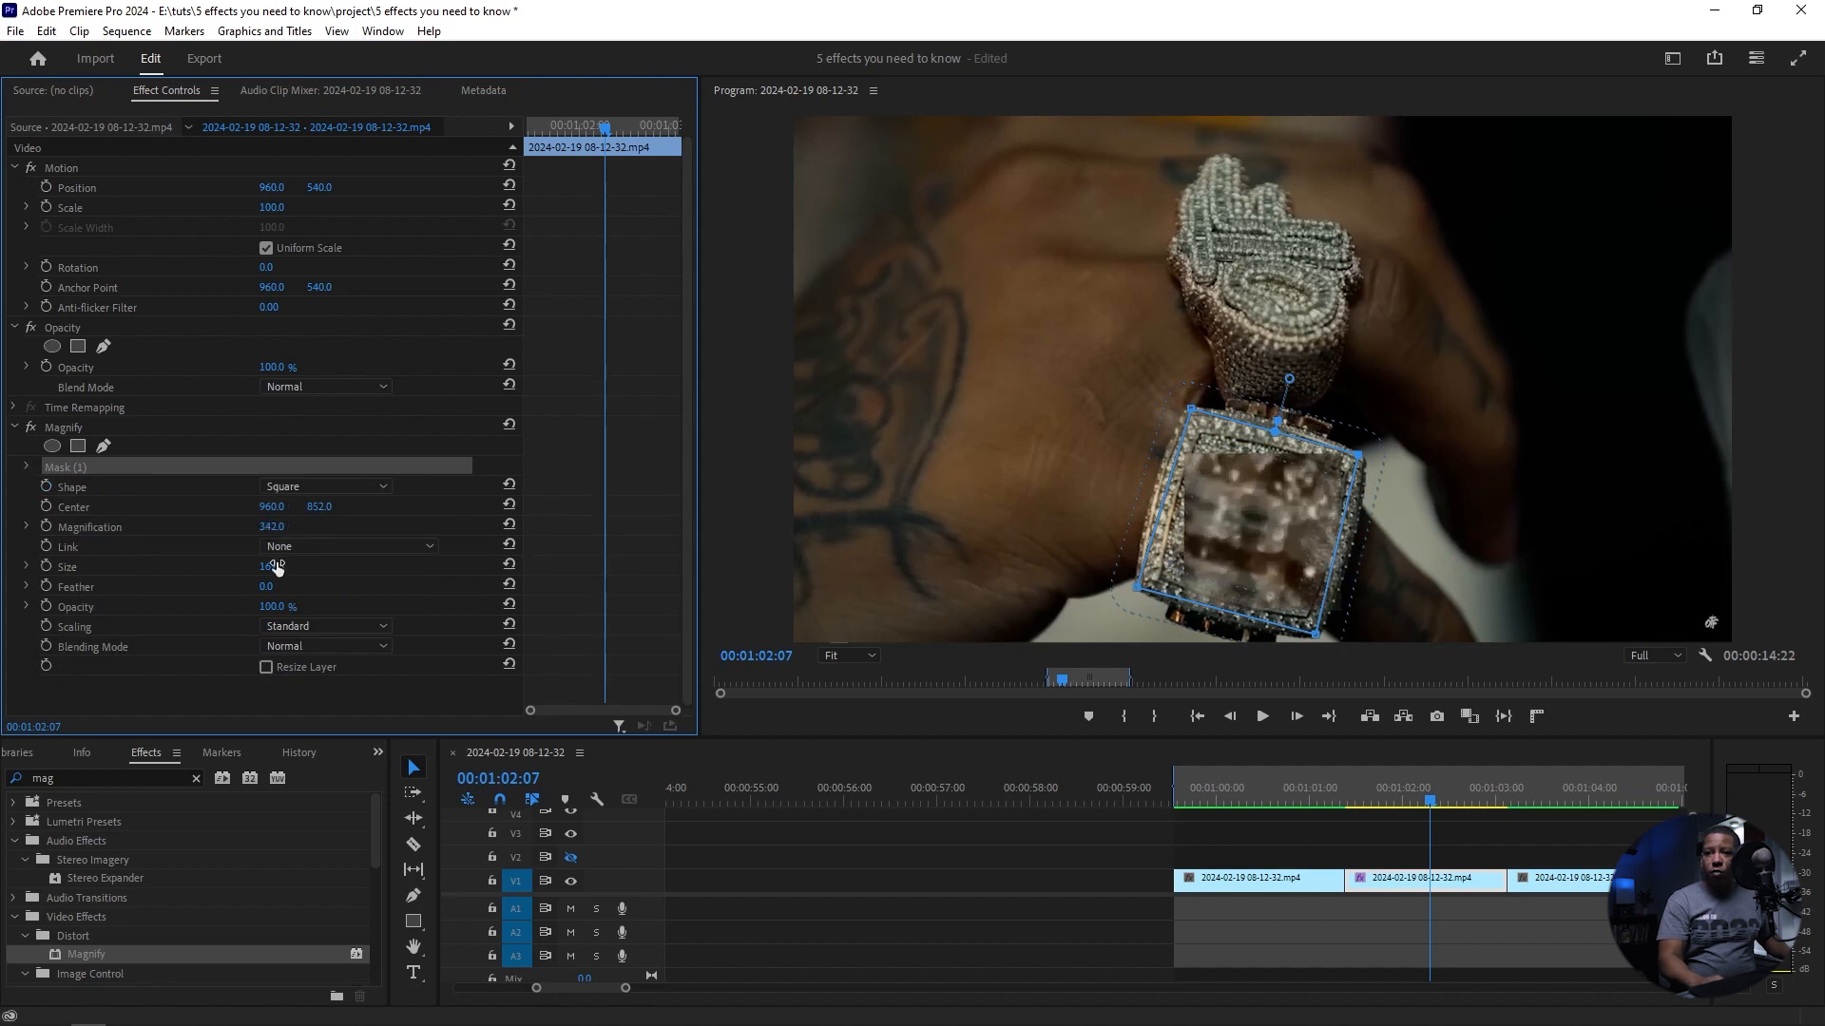
{"action": "left_click_drag", "start_coordinate": [265, 590], "coordinate": [361, 590]}
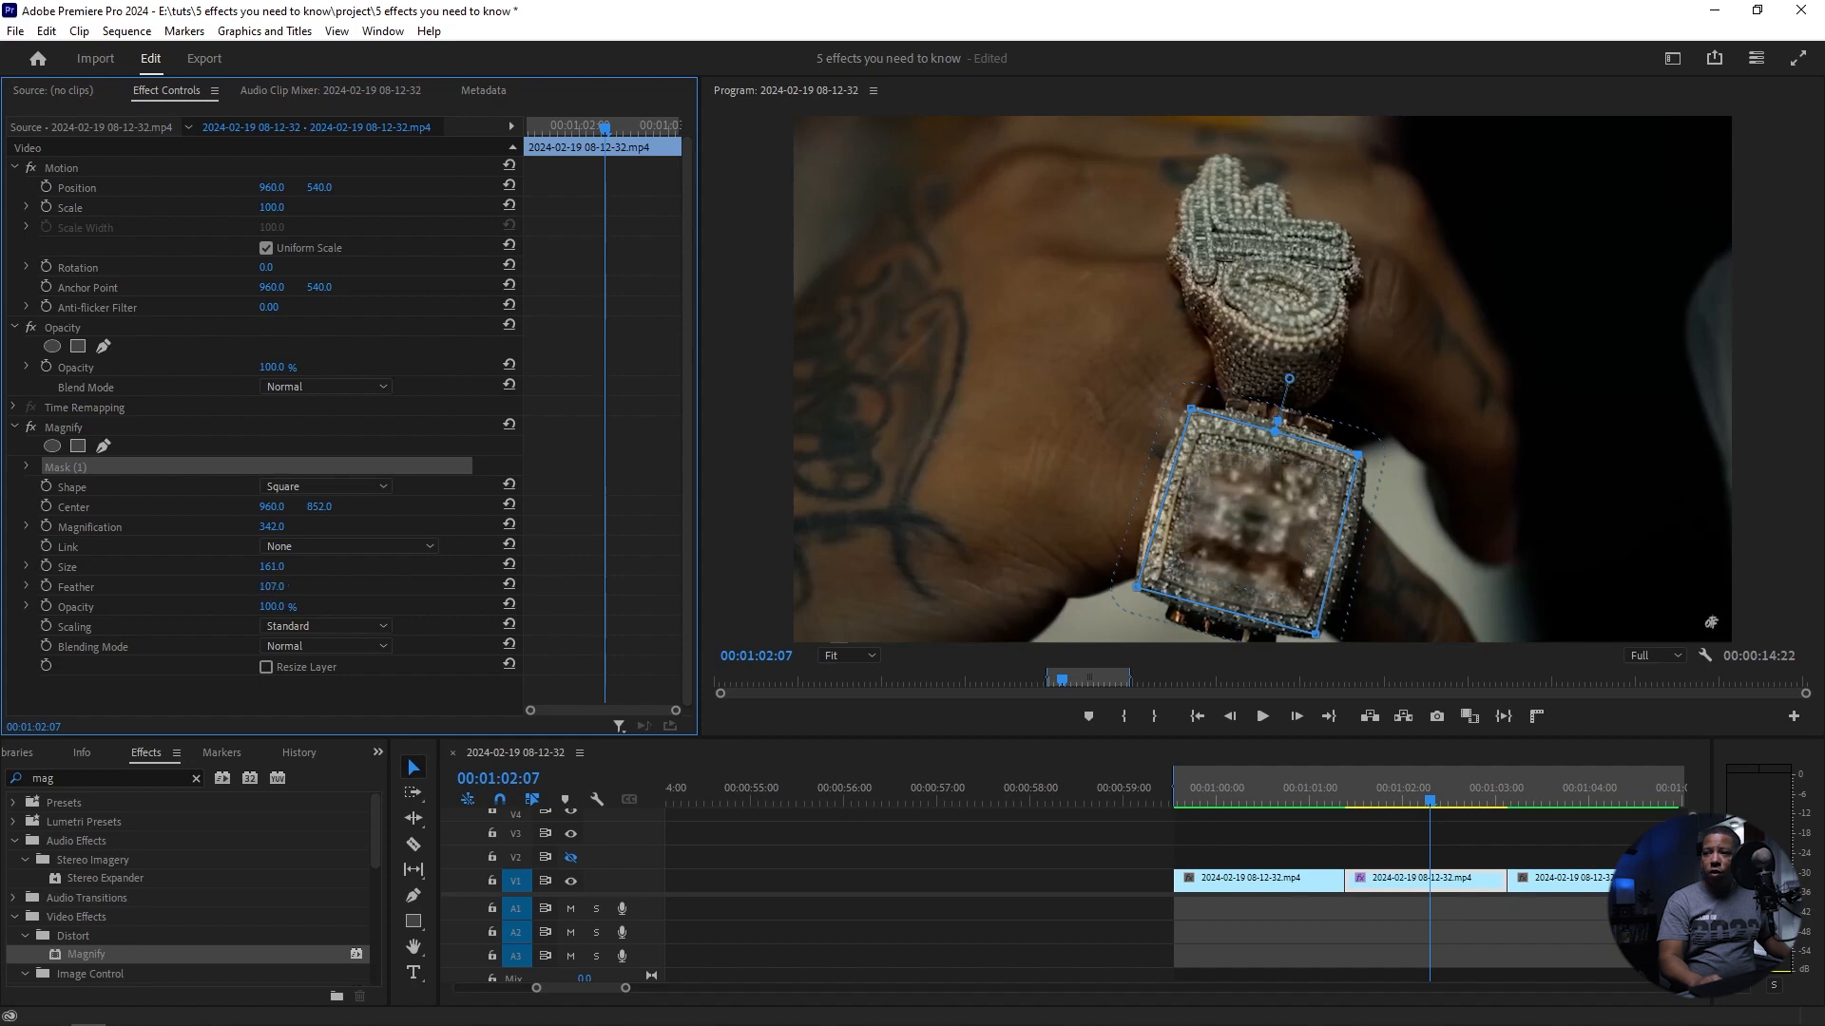
{"action": "left_click", "coordinate": [1419, 791]}
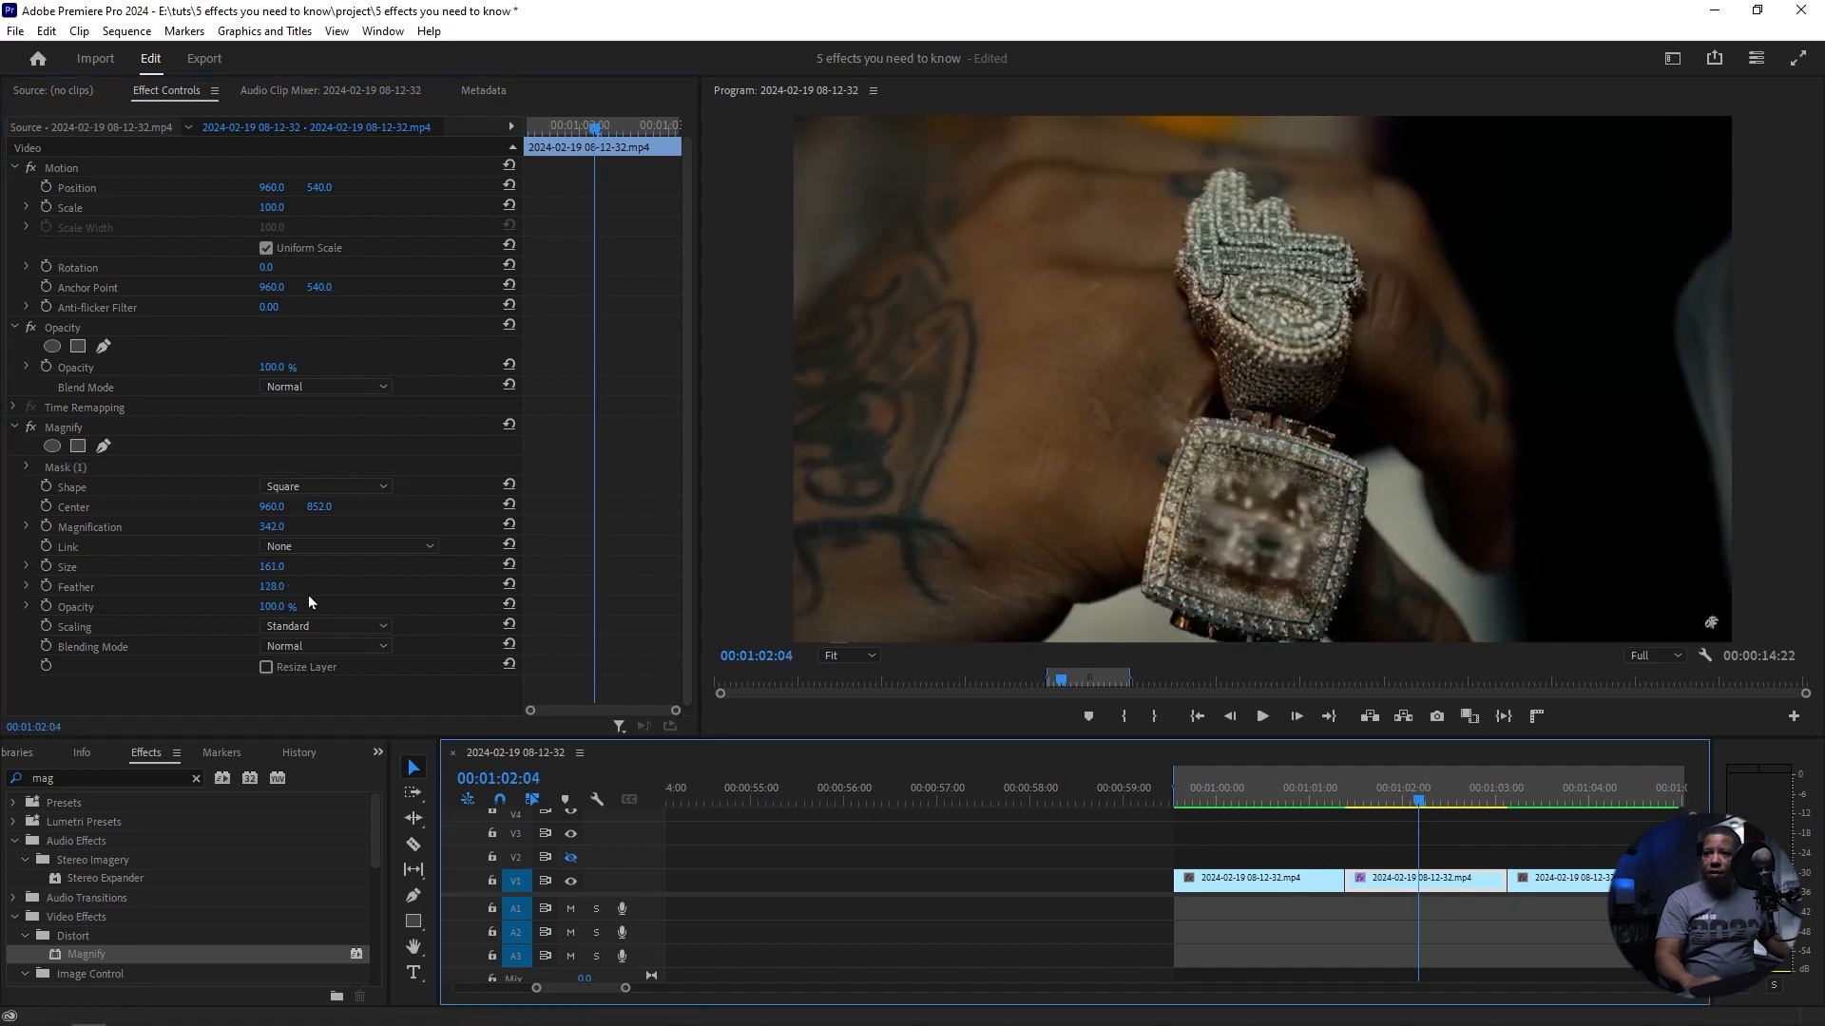
{"action": "left_click_drag", "start_coordinate": [273, 530], "coordinate": [117, 530]}
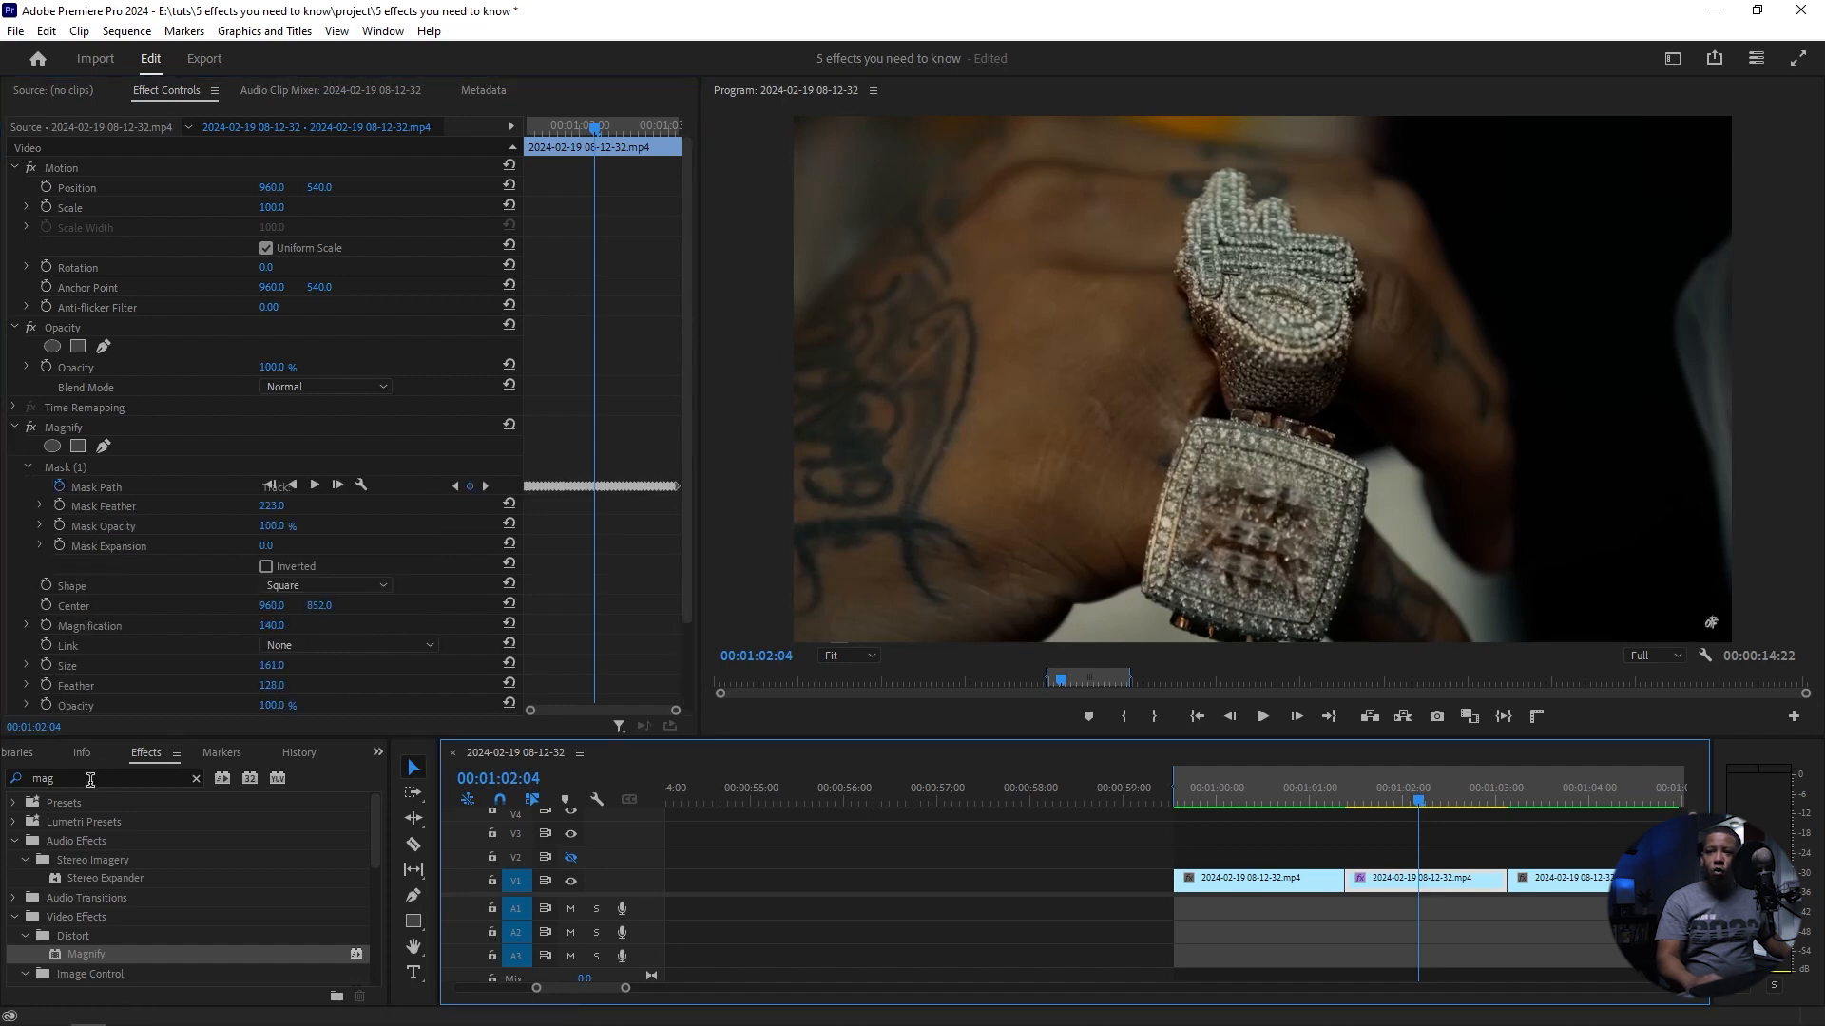
Step: Find the VR Glow effect and apply it to the jewelry clip that carries the Magnify effect
{"action": "left_click", "coordinate": [91, 778]}
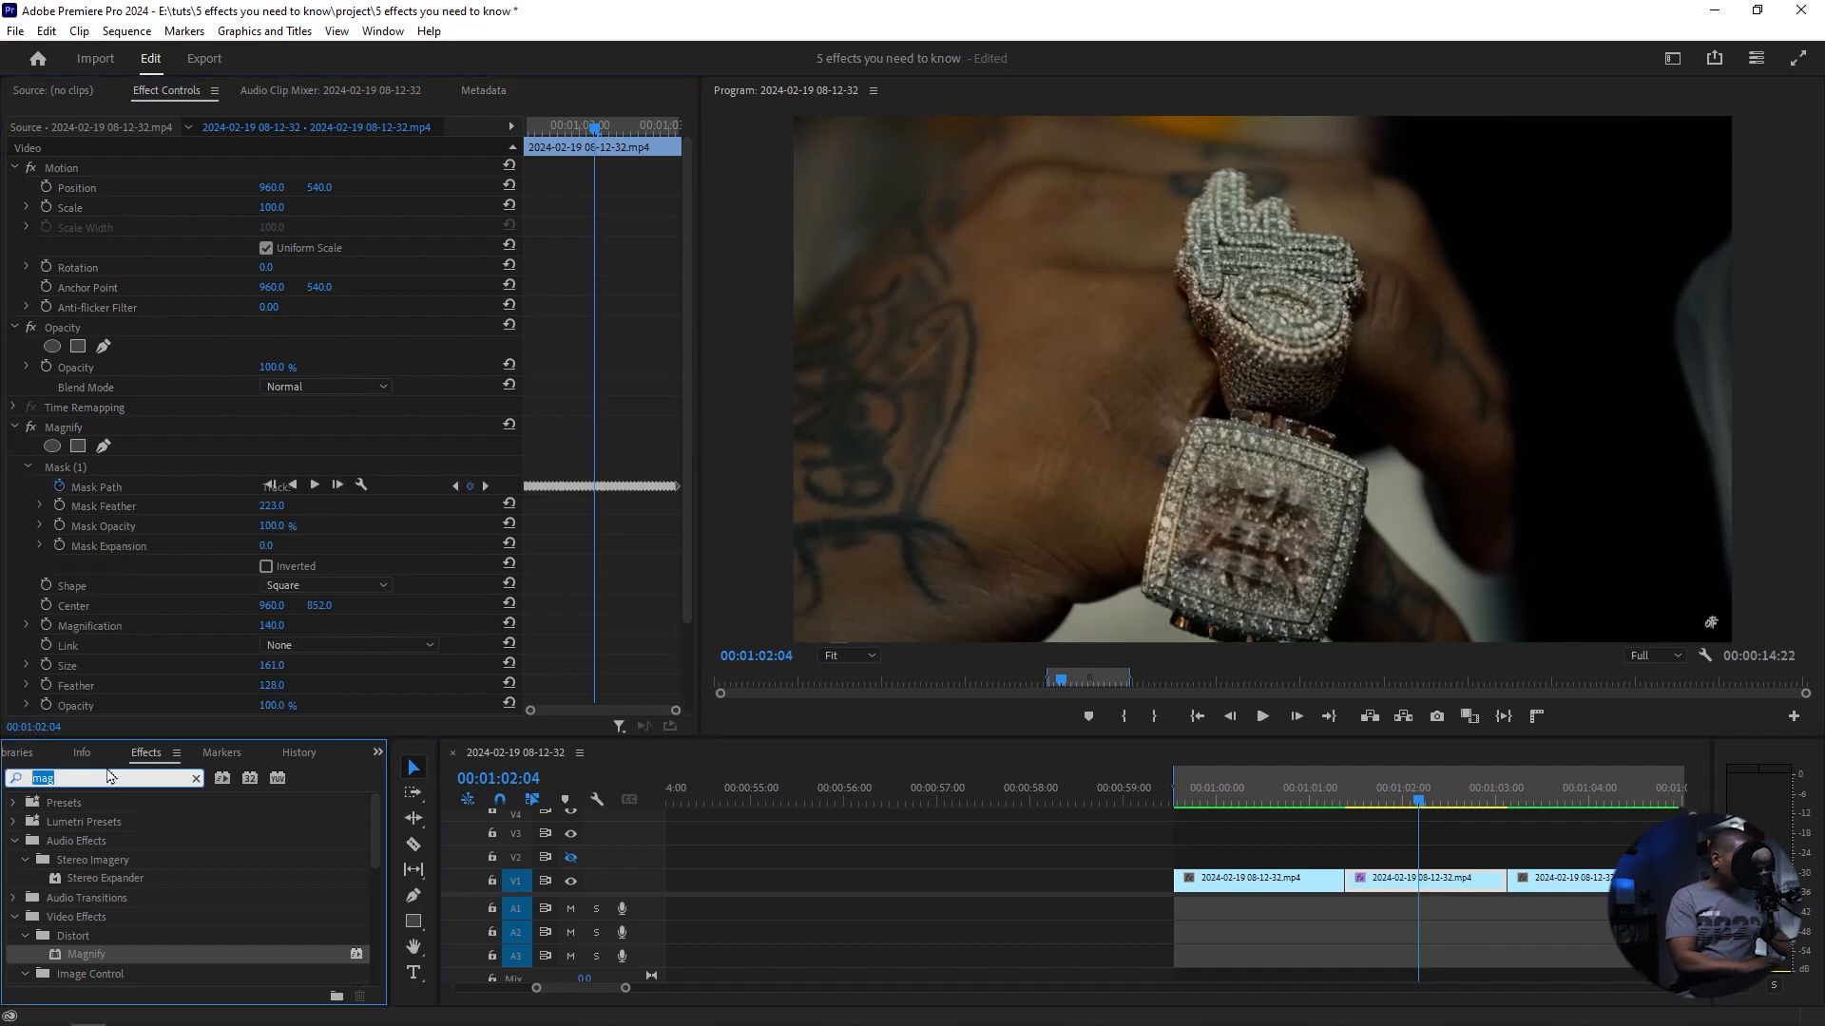
{"action": "type", "text": "vr glow"}
{"action": "left_click", "coordinate": [117, 916]}
{"action": "left_click_drag", "start_coordinate": [117, 916], "coordinate": [1103, 771]}
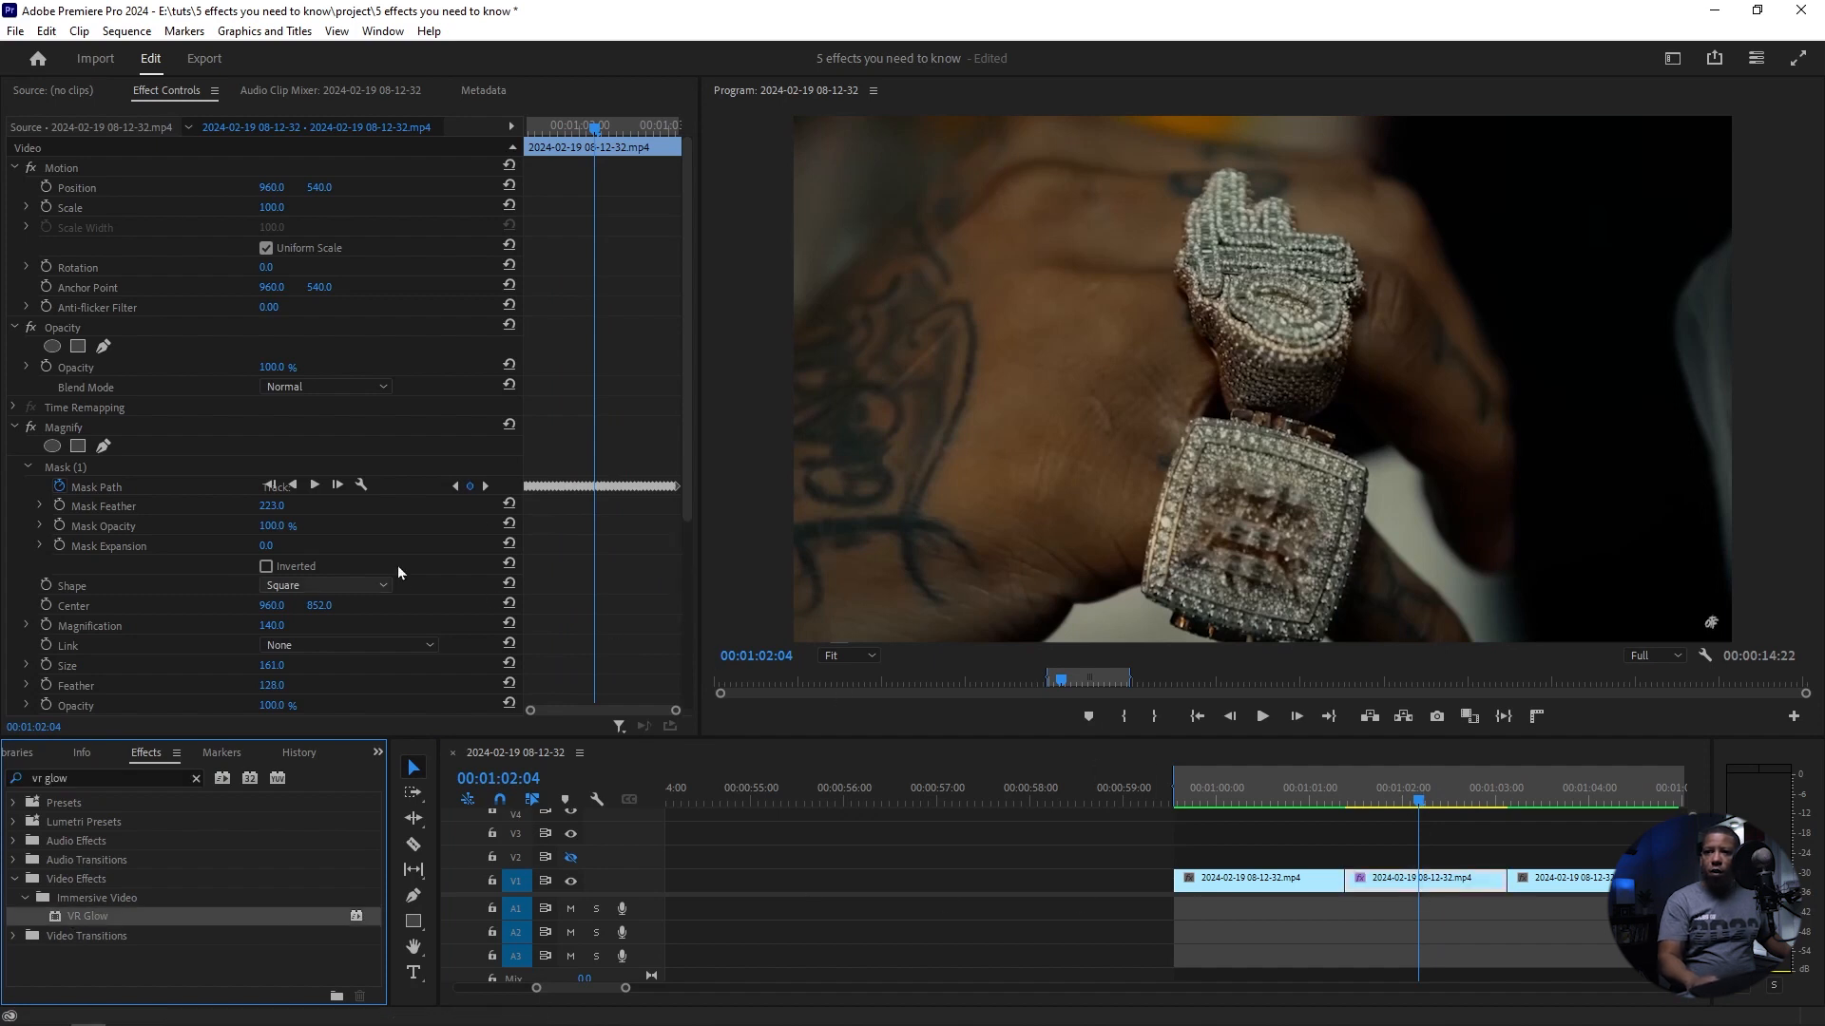
Step: Set the VR Glow luma threshold to 0.30
{"action": "scroll", "coordinate": [285, 561], "scroll_direction": "down", "scroll_amount": 3}
{"action": "left_click", "coordinate": [285, 562]}
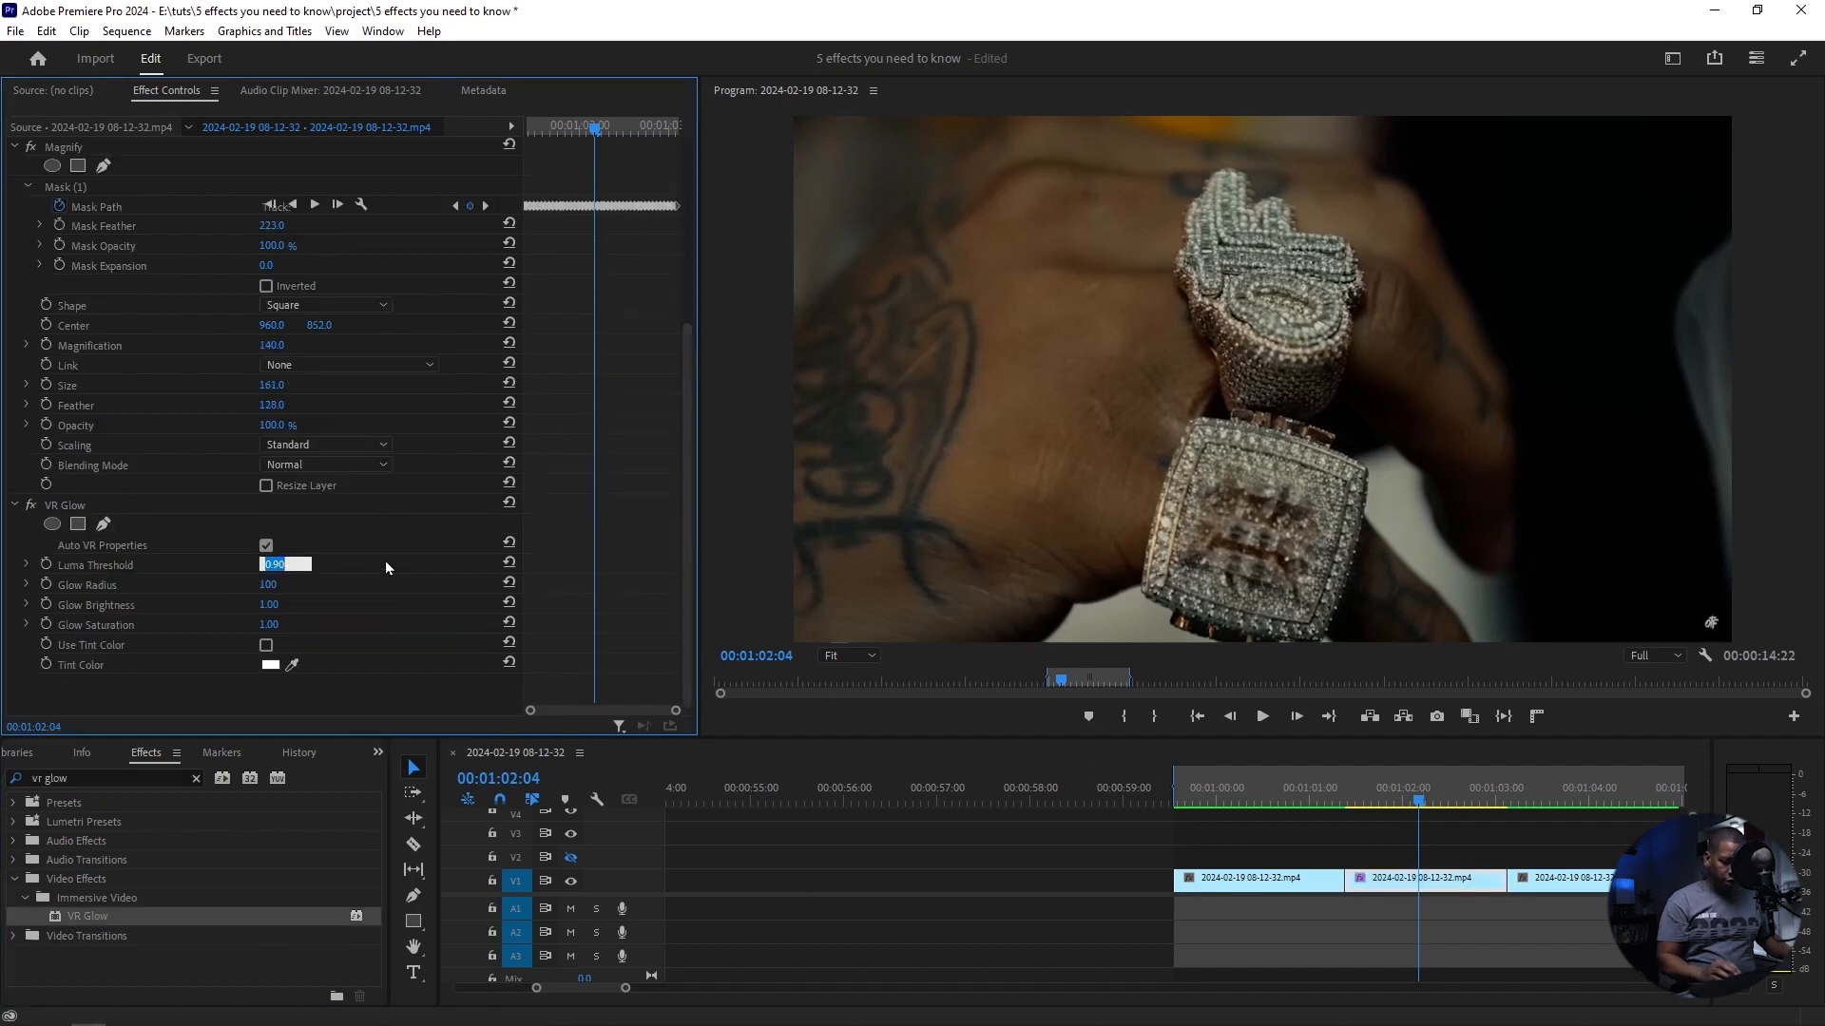
{"action": "type", "text": ".3"}
{"action": "key", "text": "Return"}
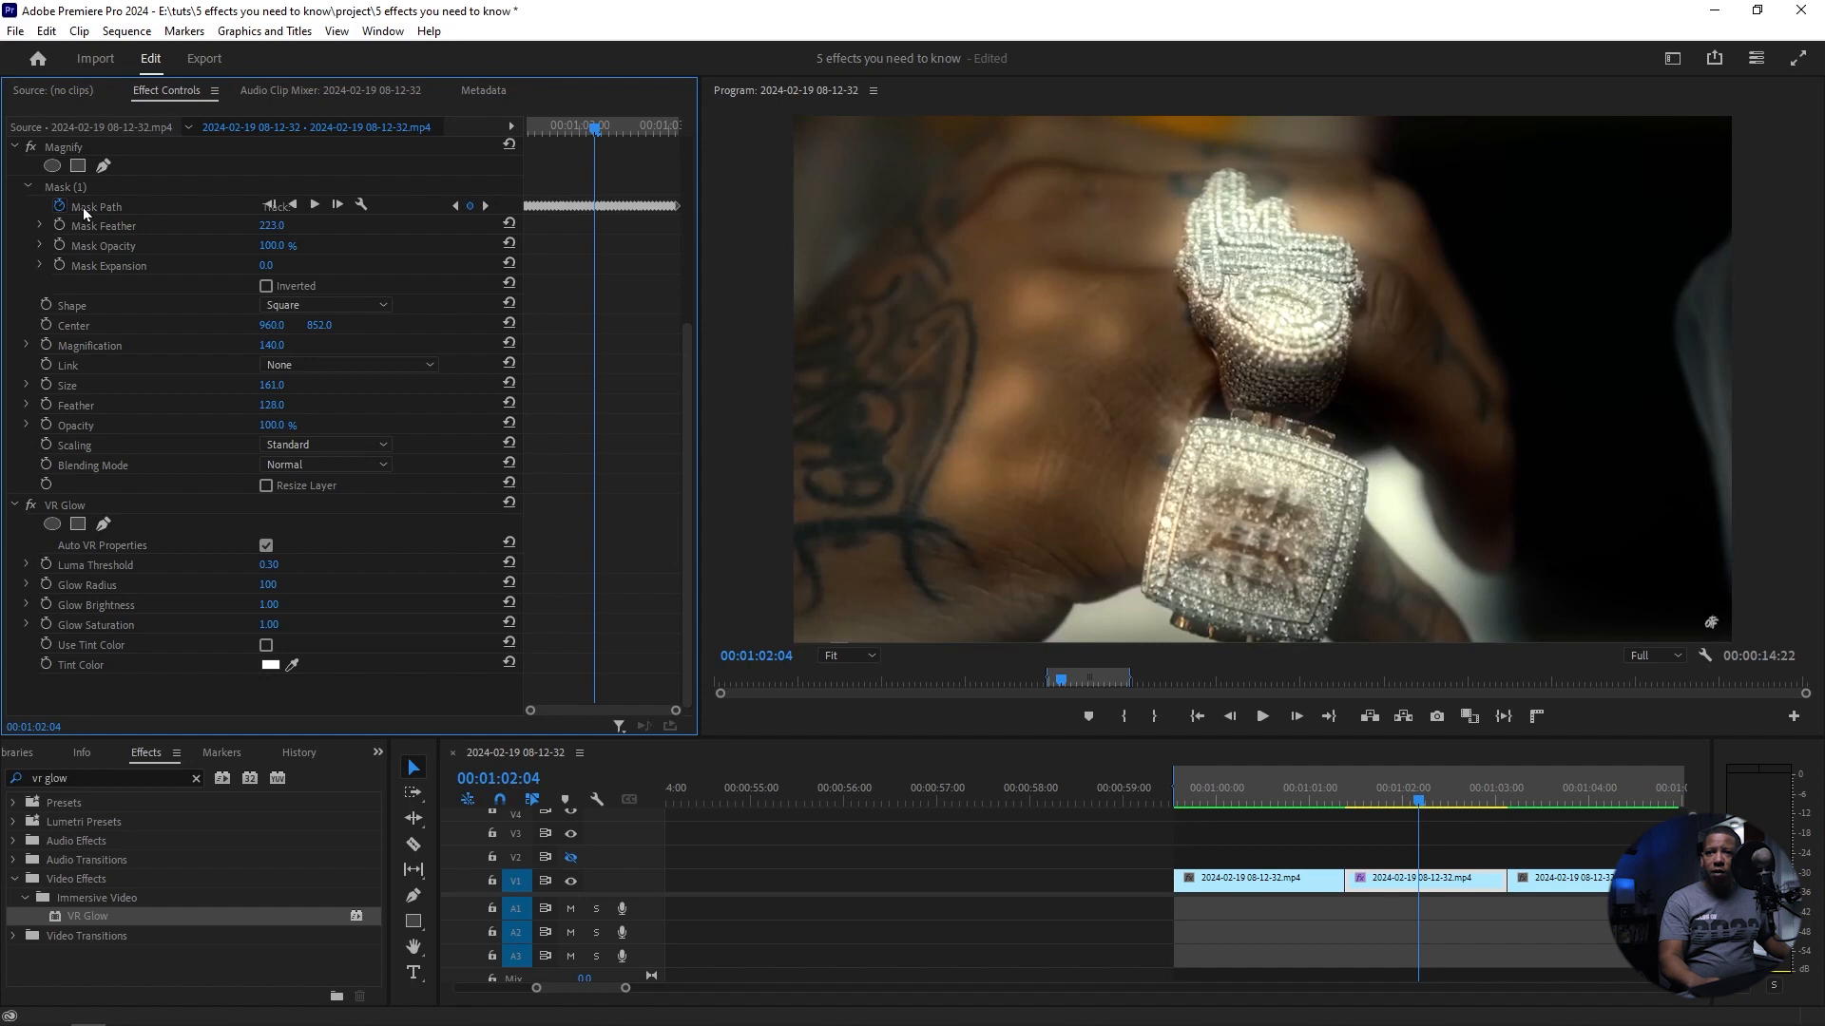
Step: Copy the tracked mask from the Magnify effect and paste it onto the VR Glow effect
{"action": "left_click", "coordinate": [59, 185]}
{"action": "right_click", "coordinate": [59, 185]}
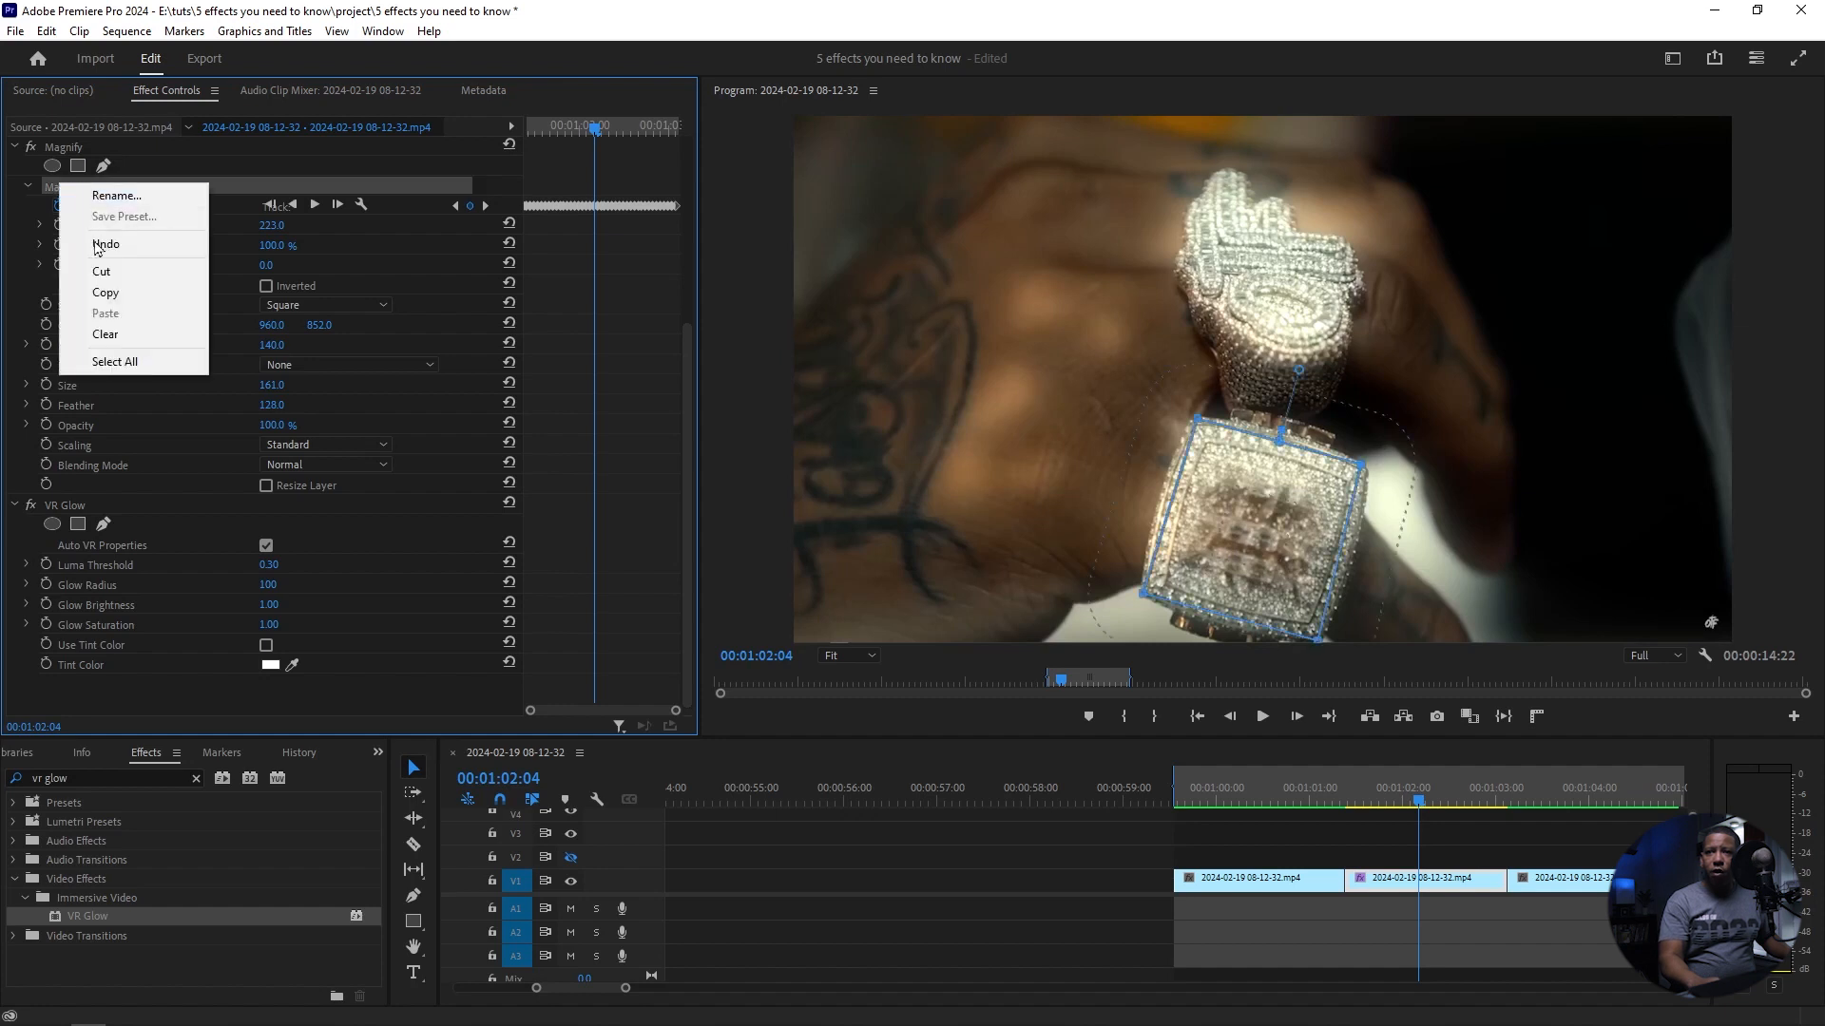
{"action": "left_click", "coordinate": [106, 292]}
{"action": "left_click", "coordinate": [57, 511]}
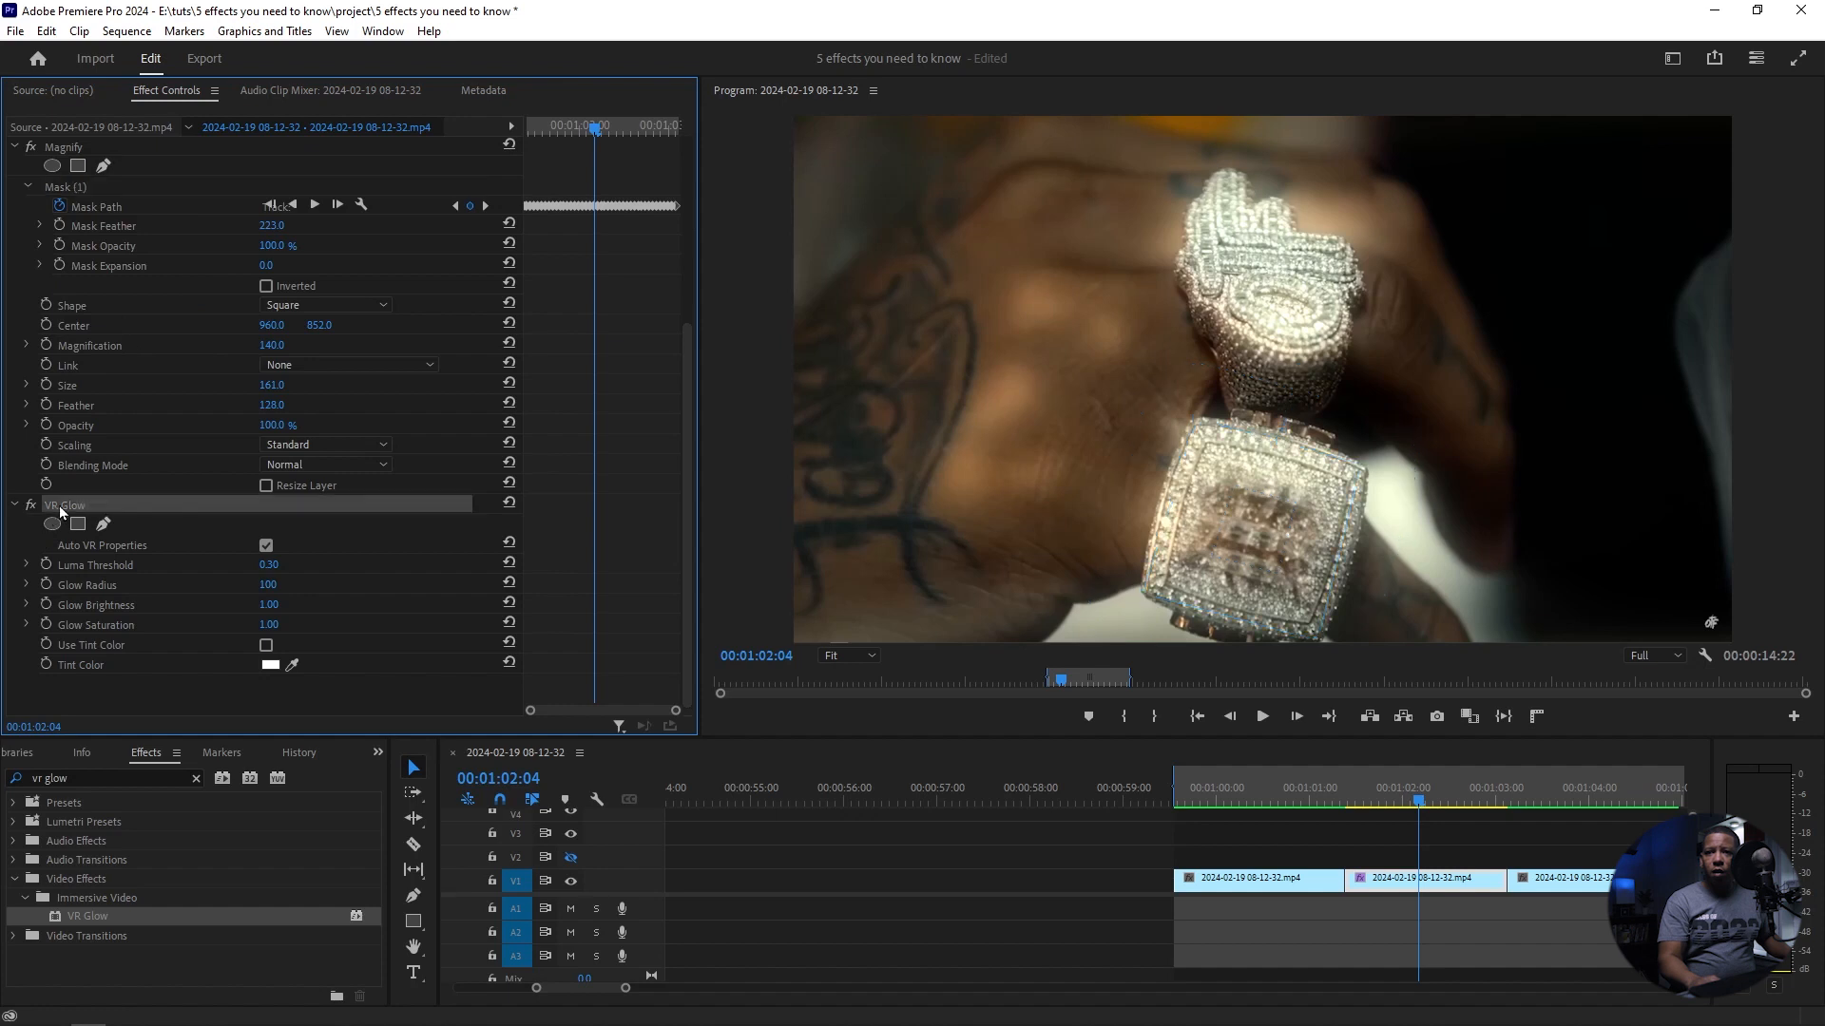
{"action": "right_click", "coordinate": [59, 506]}
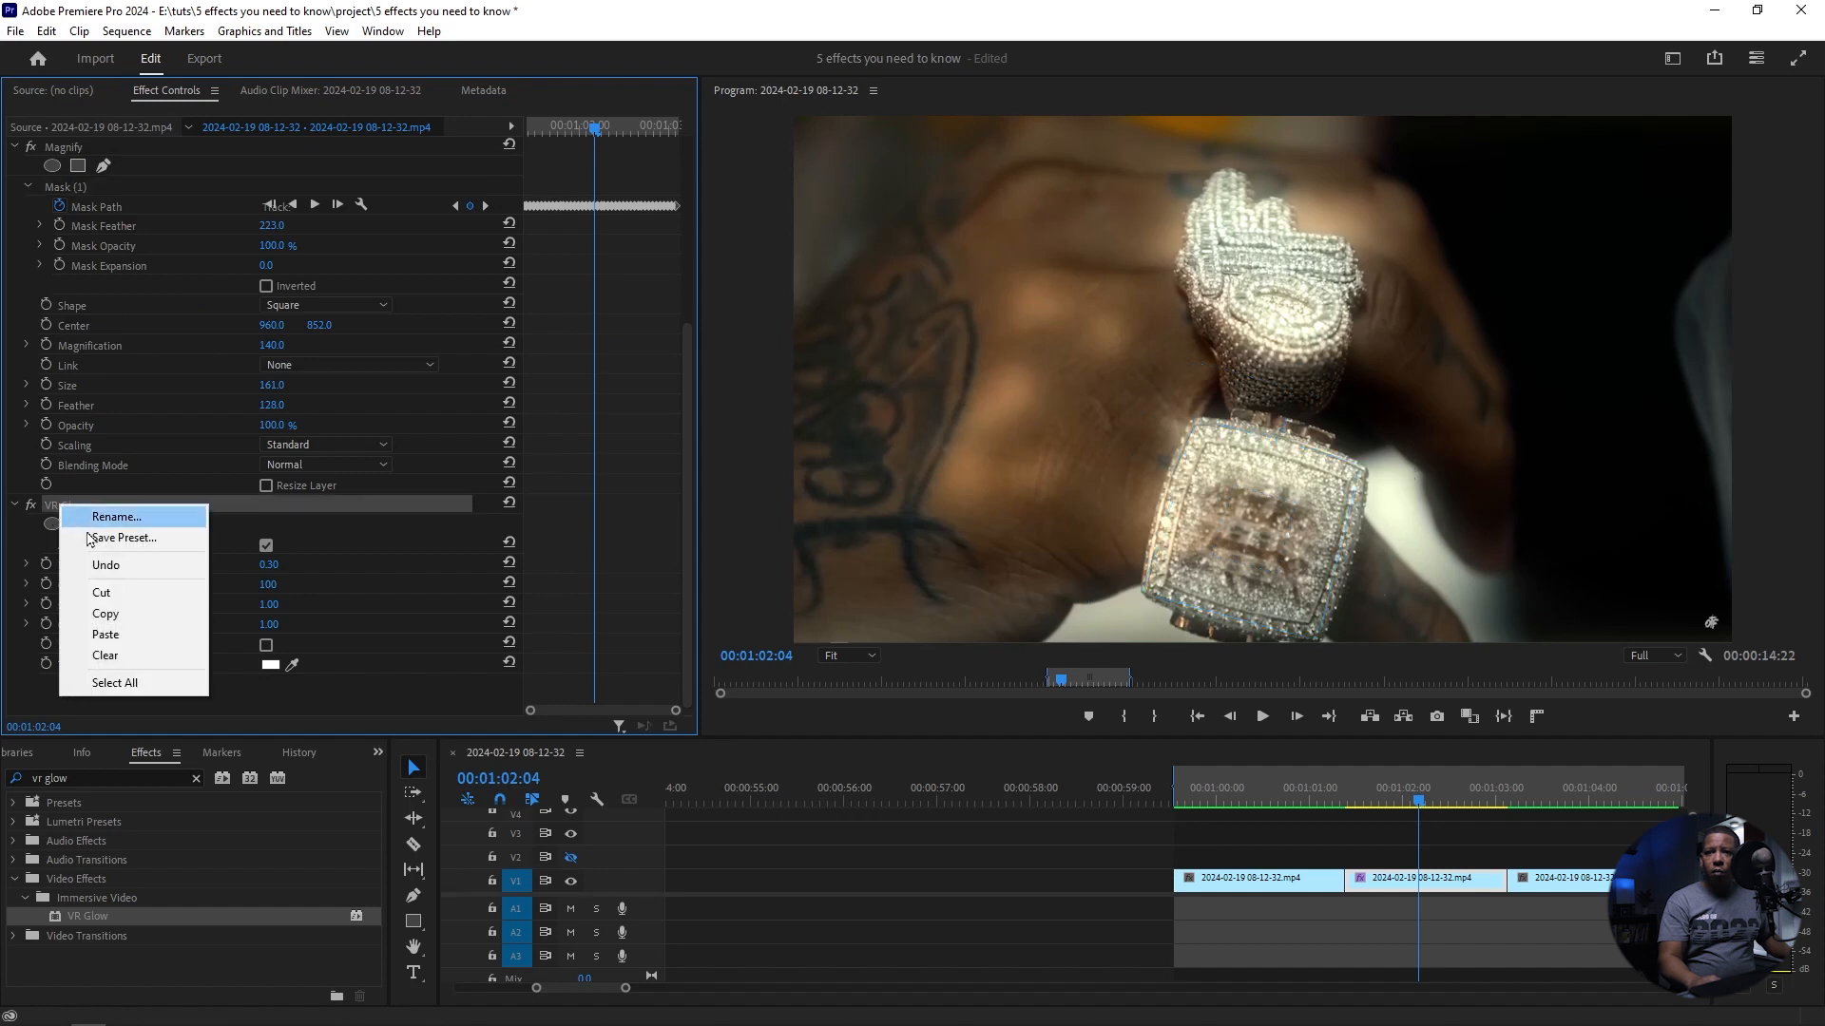
{"action": "left_click", "coordinate": [107, 635]}
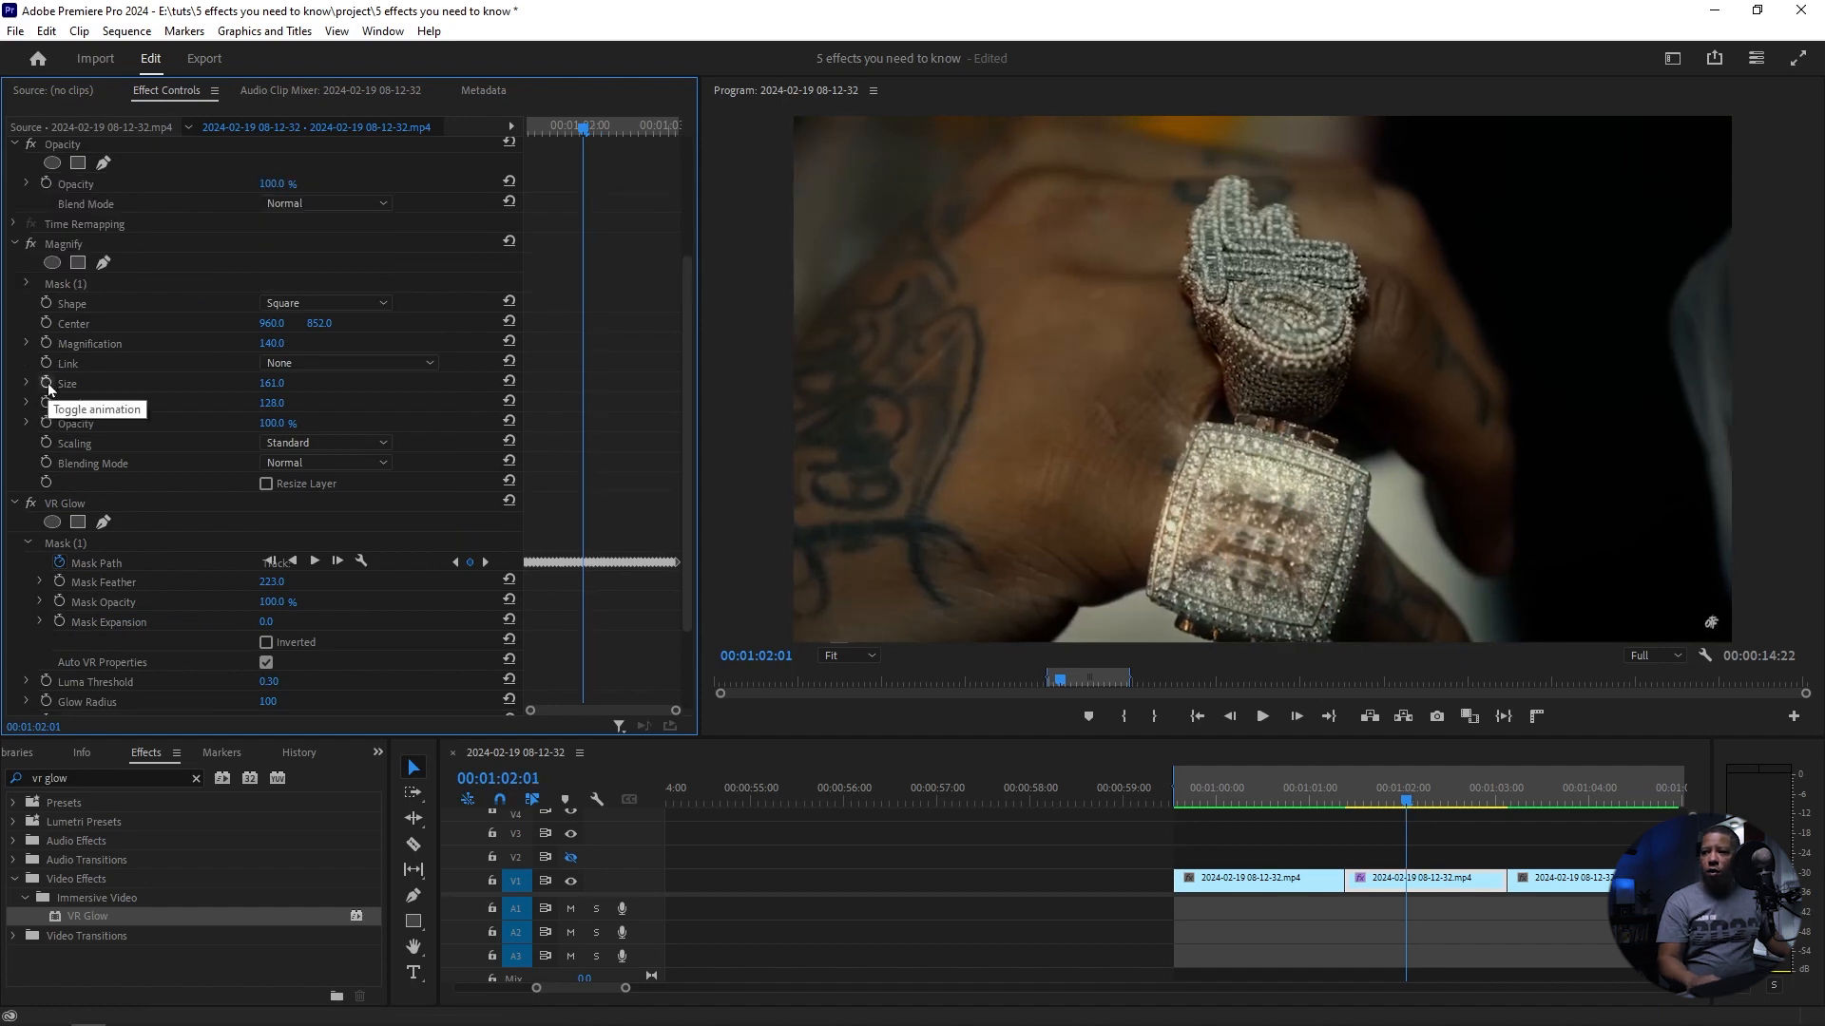
Step: Start keyframing Magnify's Size at 161 from 00:01:01:09 and set it to 385 at 00:01:01:18
{"action": "left_click_drag", "start_coordinate": [1410, 801], "coordinate": [1344, 802]}
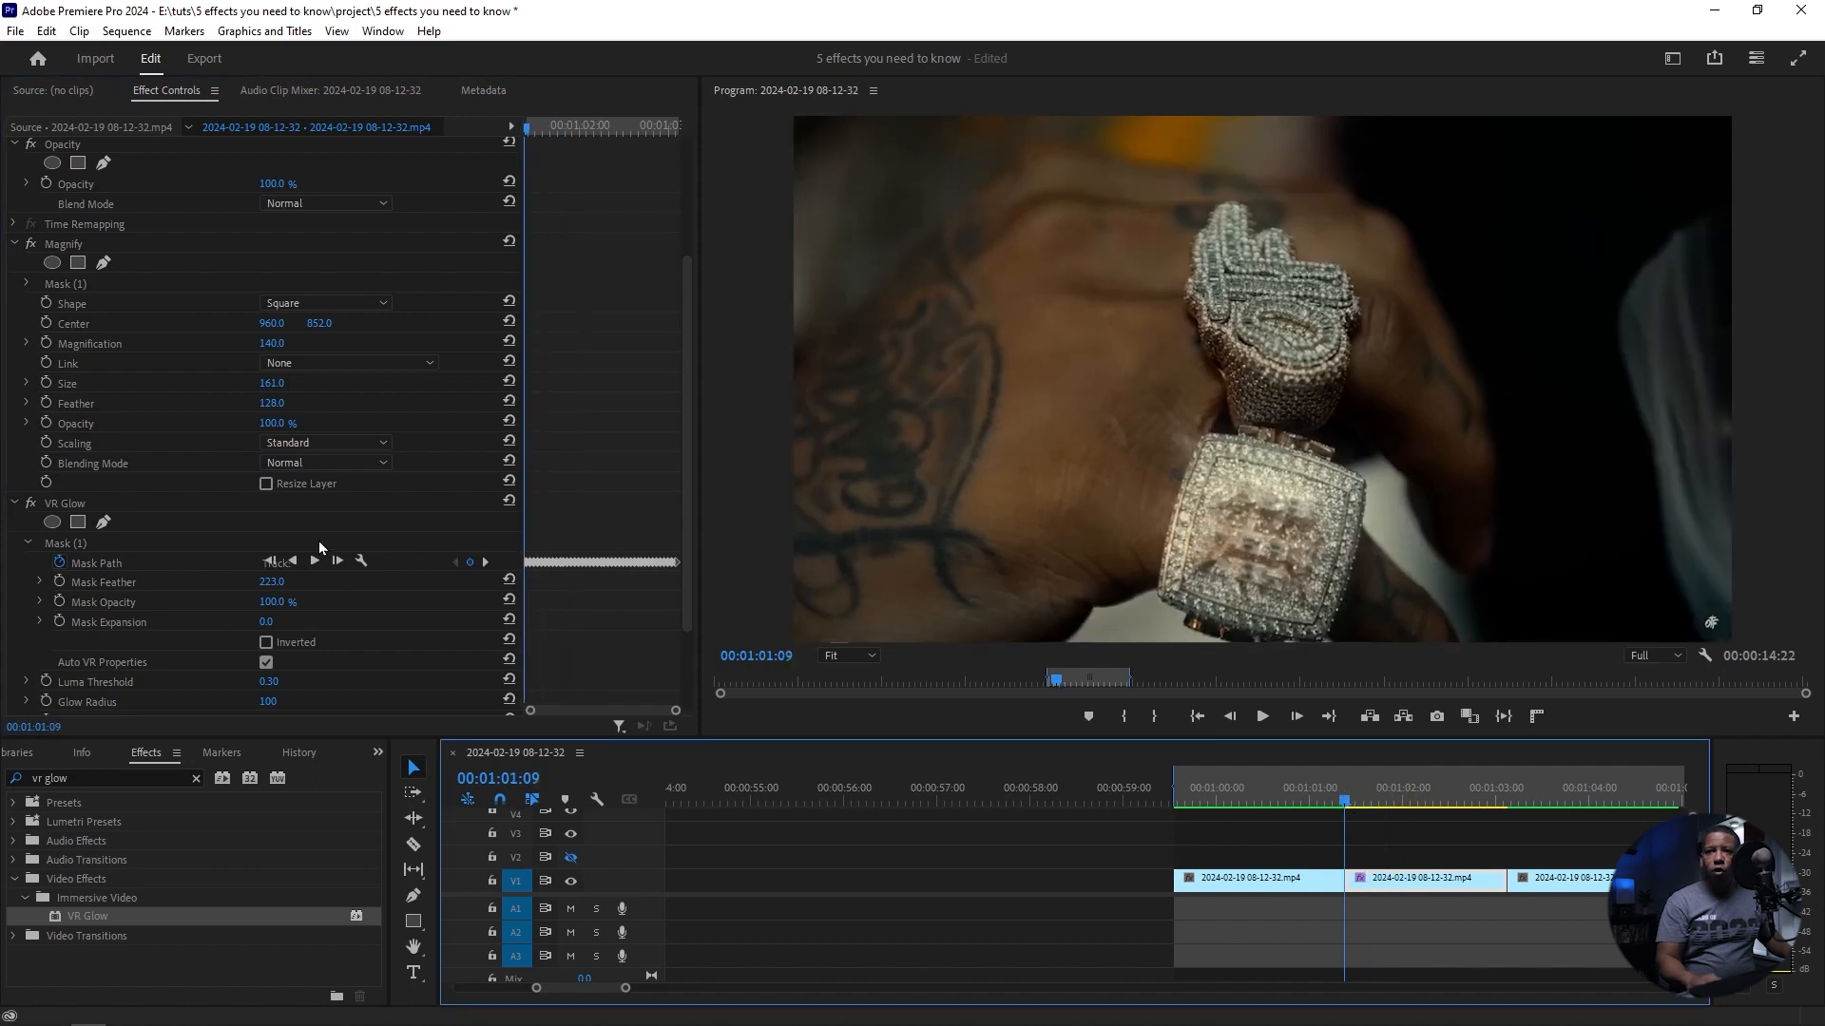
{"action": "left_click", "coordinate": [44, 383]}
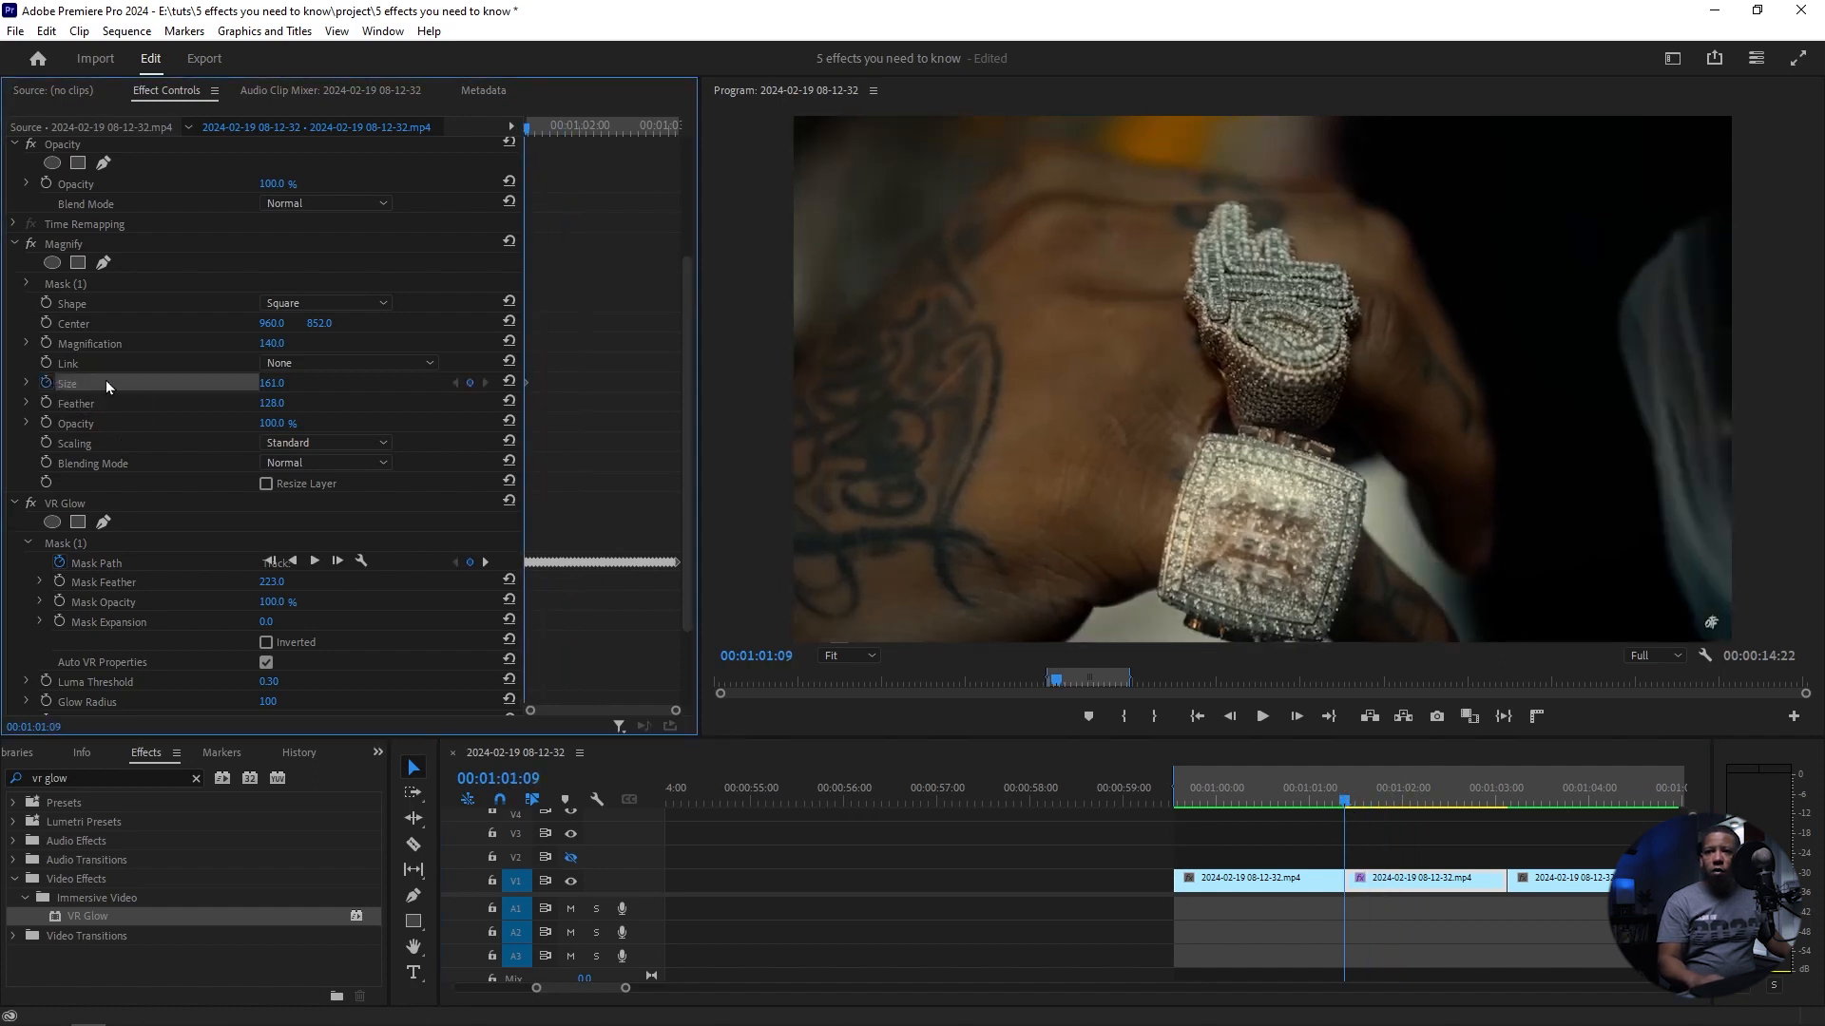
{"action": "left_click_drag", "start_coordinate": [1343, 803], "coordinate": [1378, 803]}
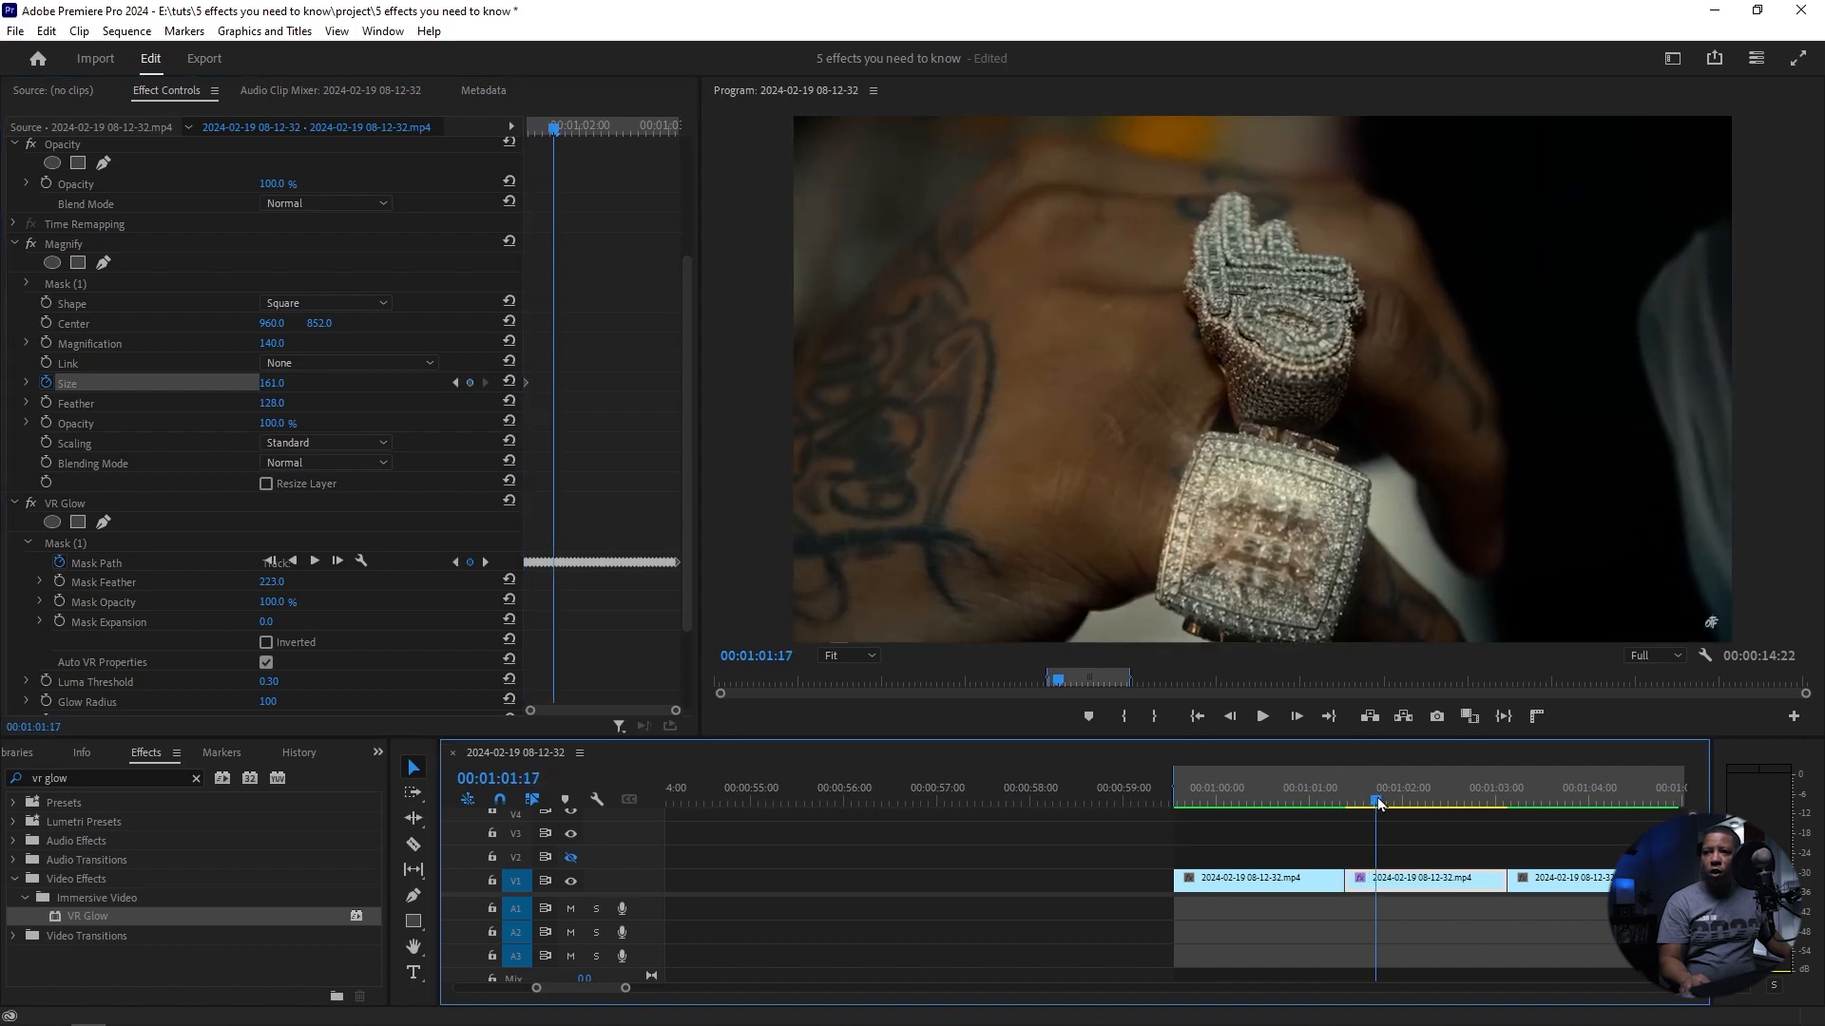
{"action": "left_click_drag", "start_coordinate": [269, 385], "coordinate": [273, 384]}
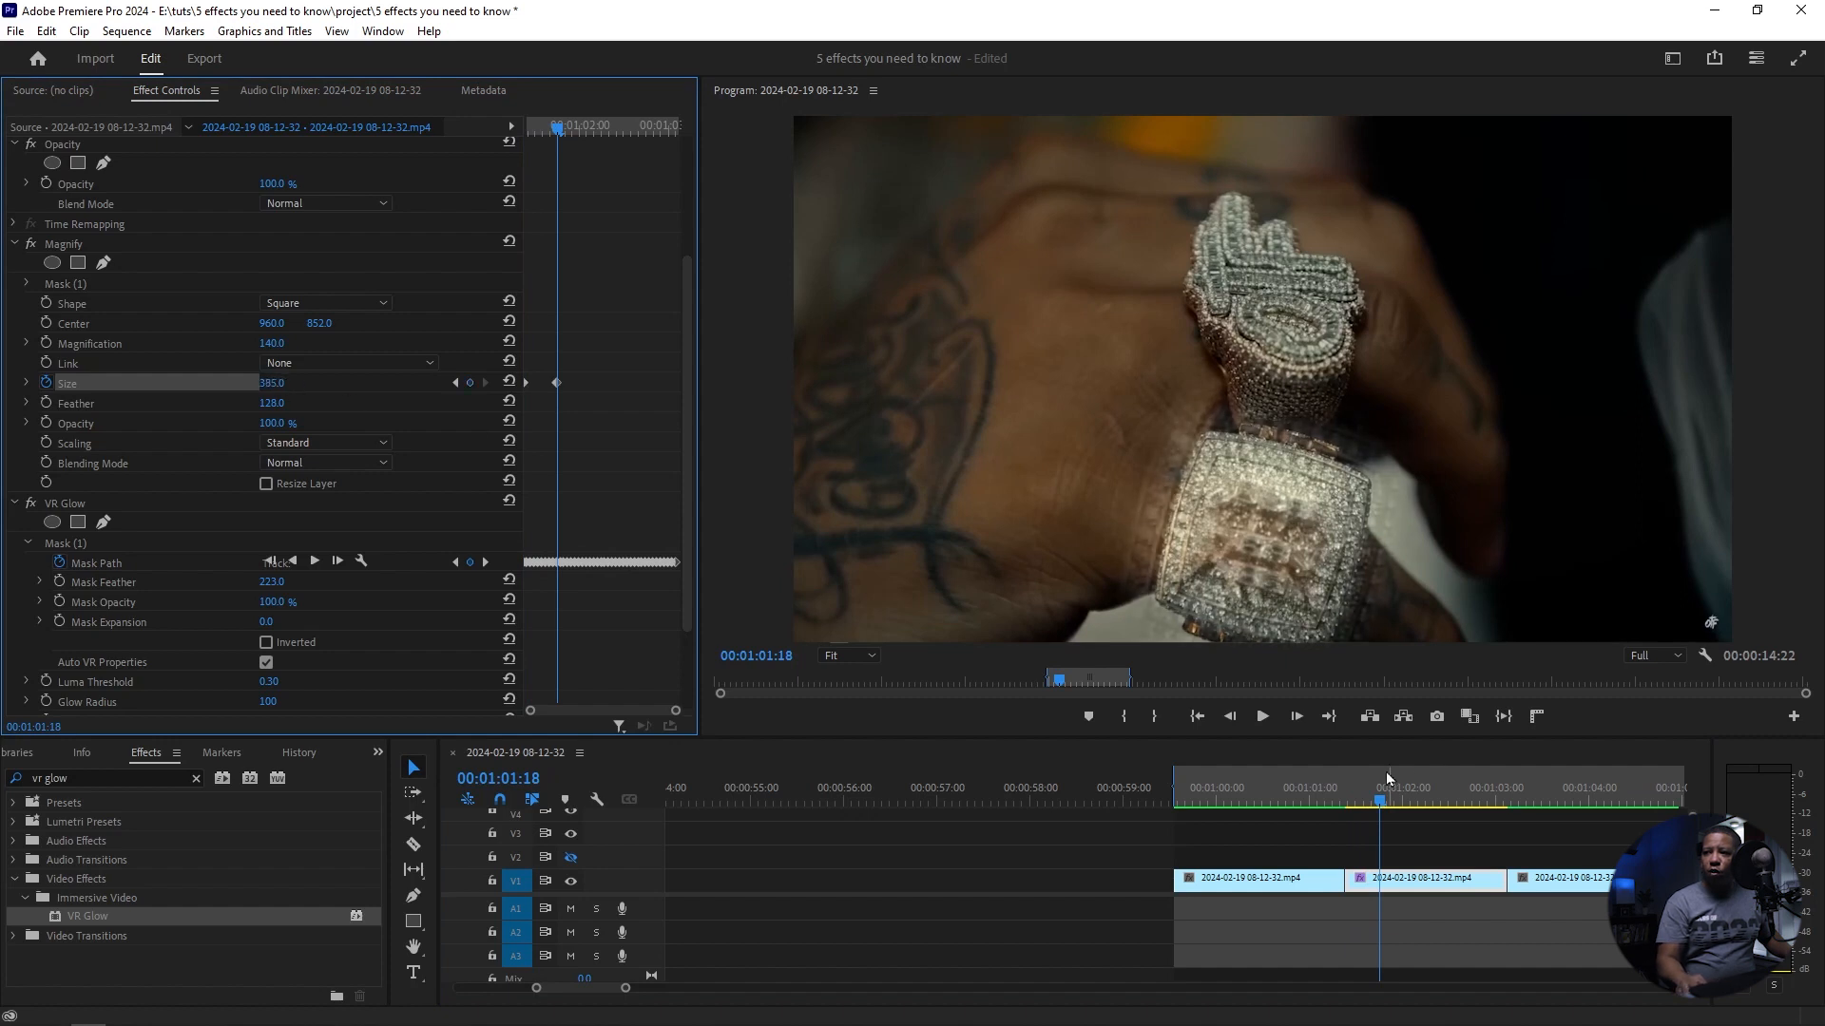
Step: Add Magnify Size keyframes of 248 at 00:01:02:00 and 125 at 00:01:02:08
{"action": "left_click_drag", "start_coordinate": [1381, 804], "coordinate": [1403, 801]}
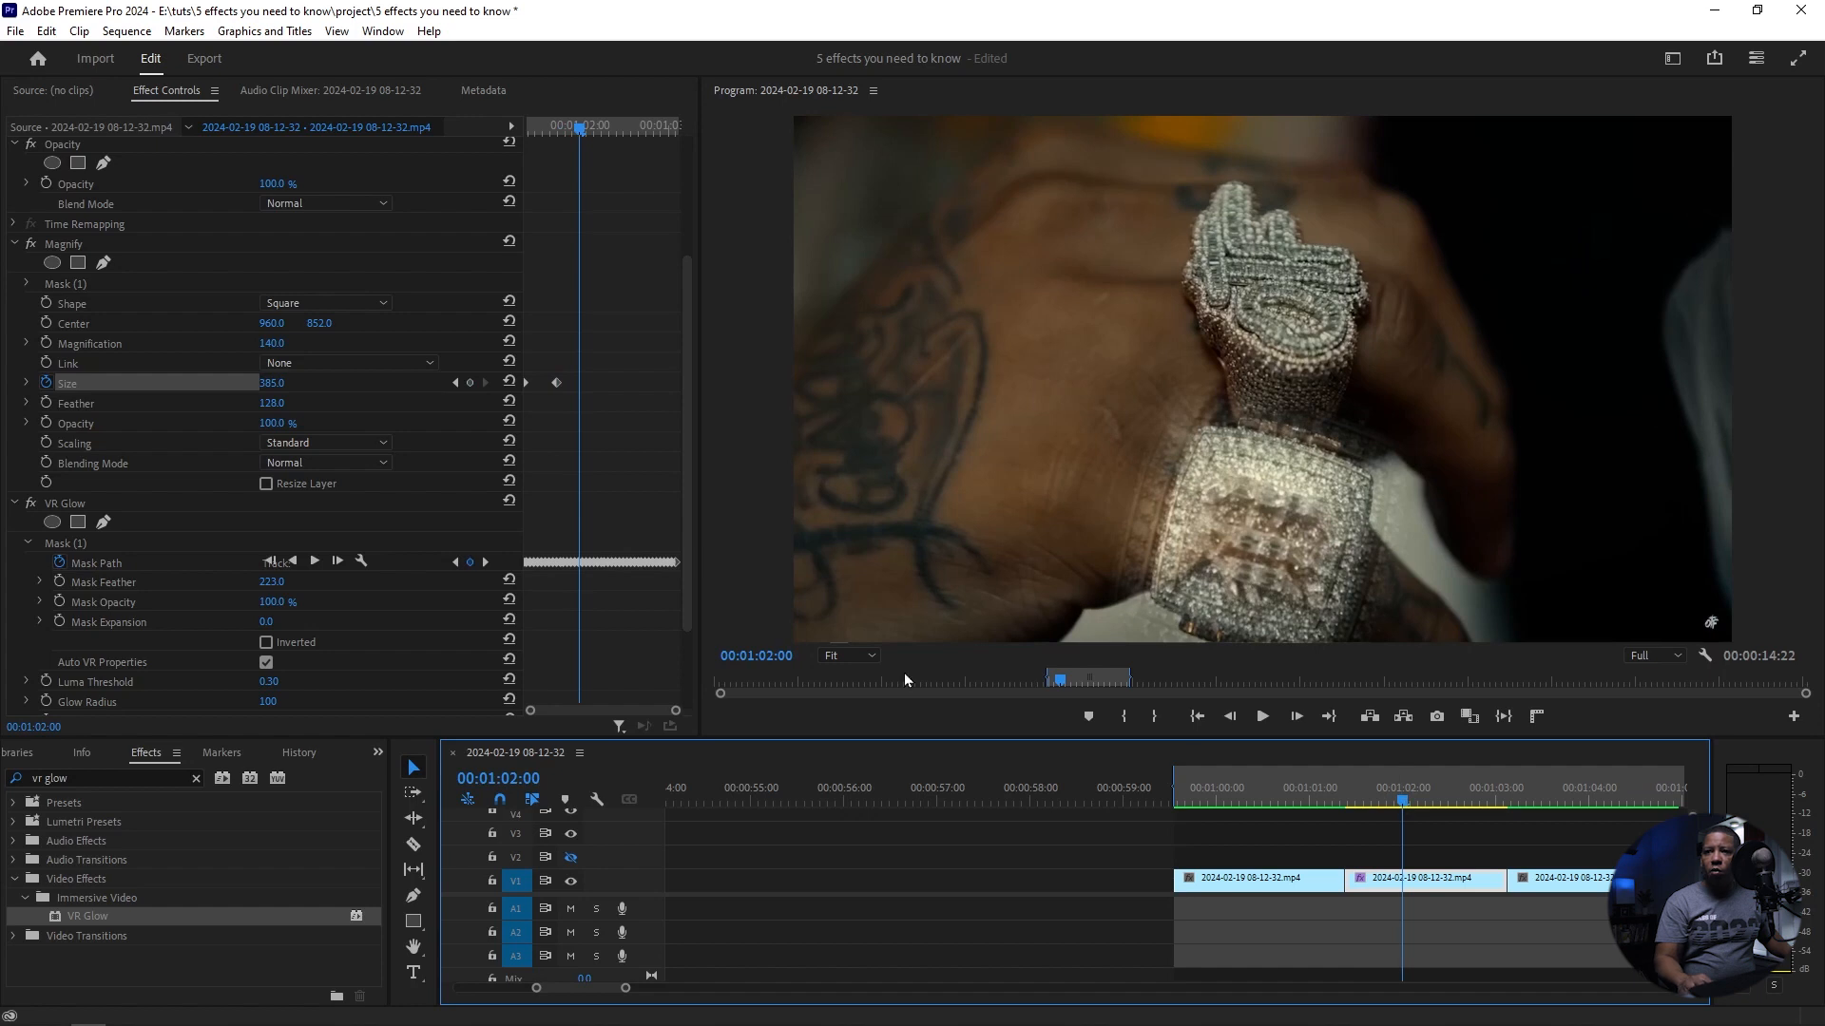
{"action": "left_click_drag", "start_coordinate": [274, 385], "coordinate": [276, 386]}
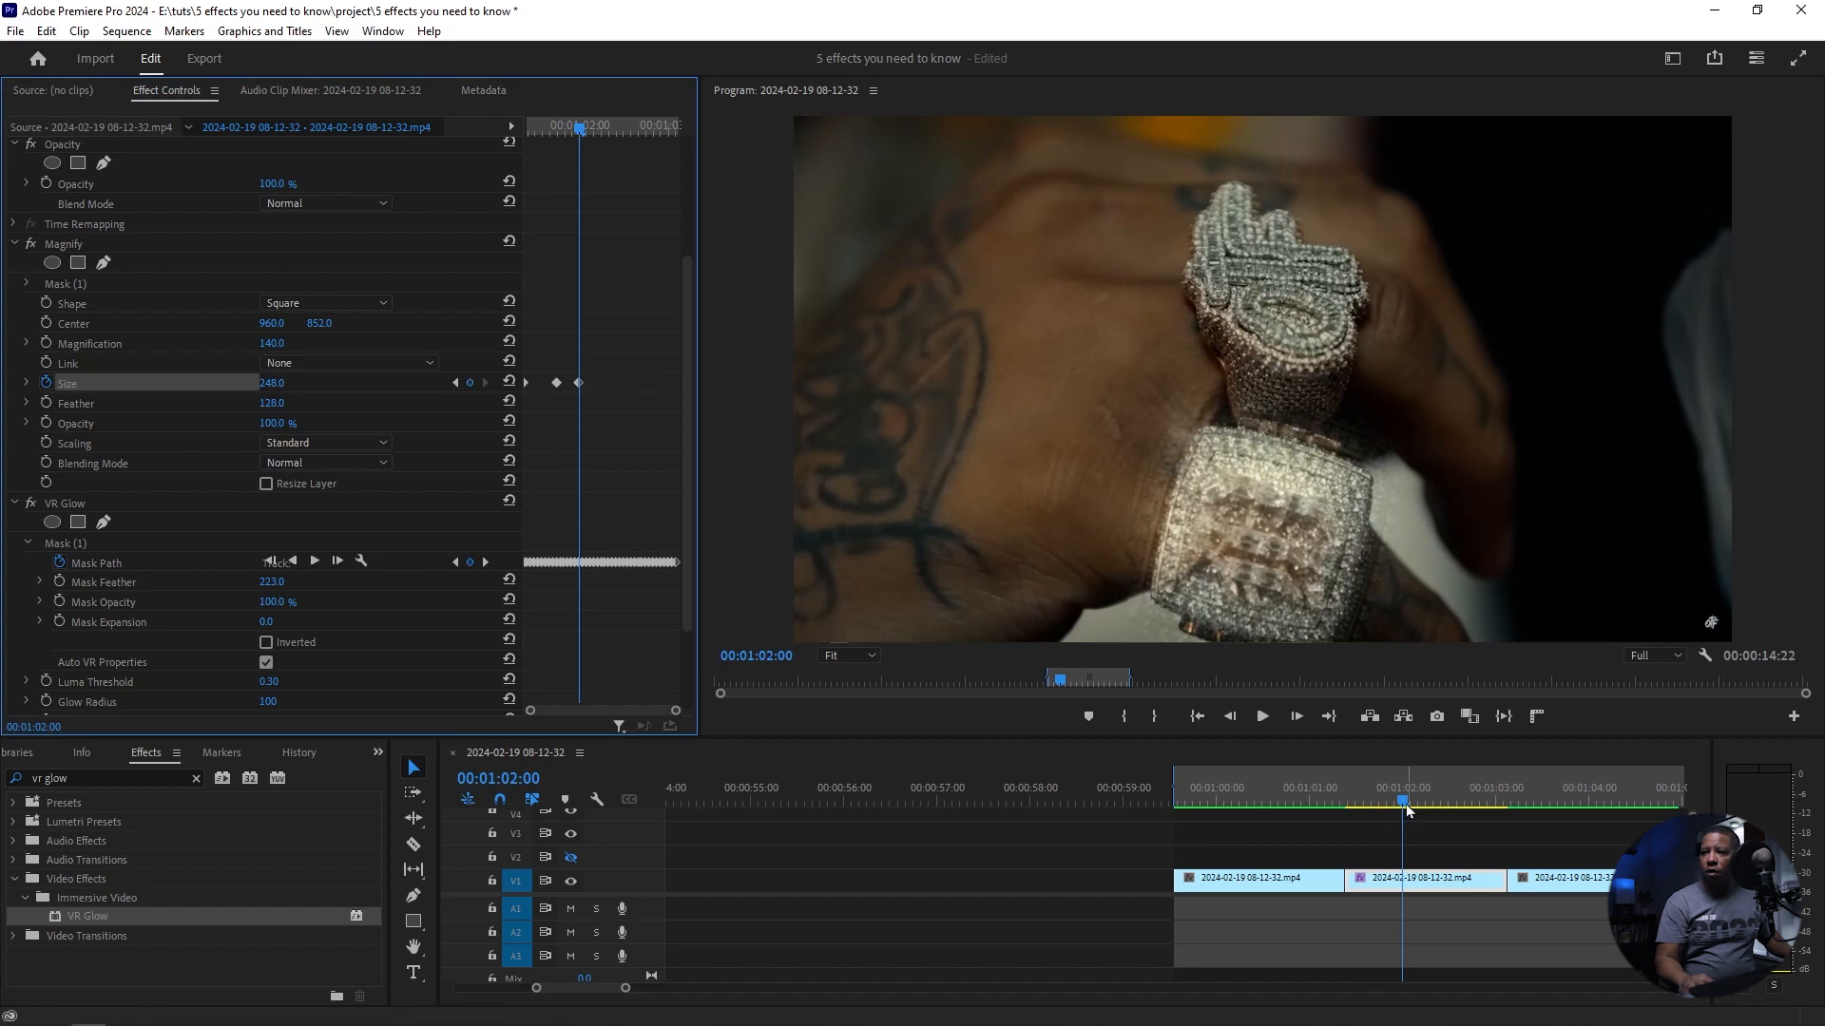
{"action": "left_click_drag", "start_coordinate": [1402, 804], "coordinate": [1433, 801]}
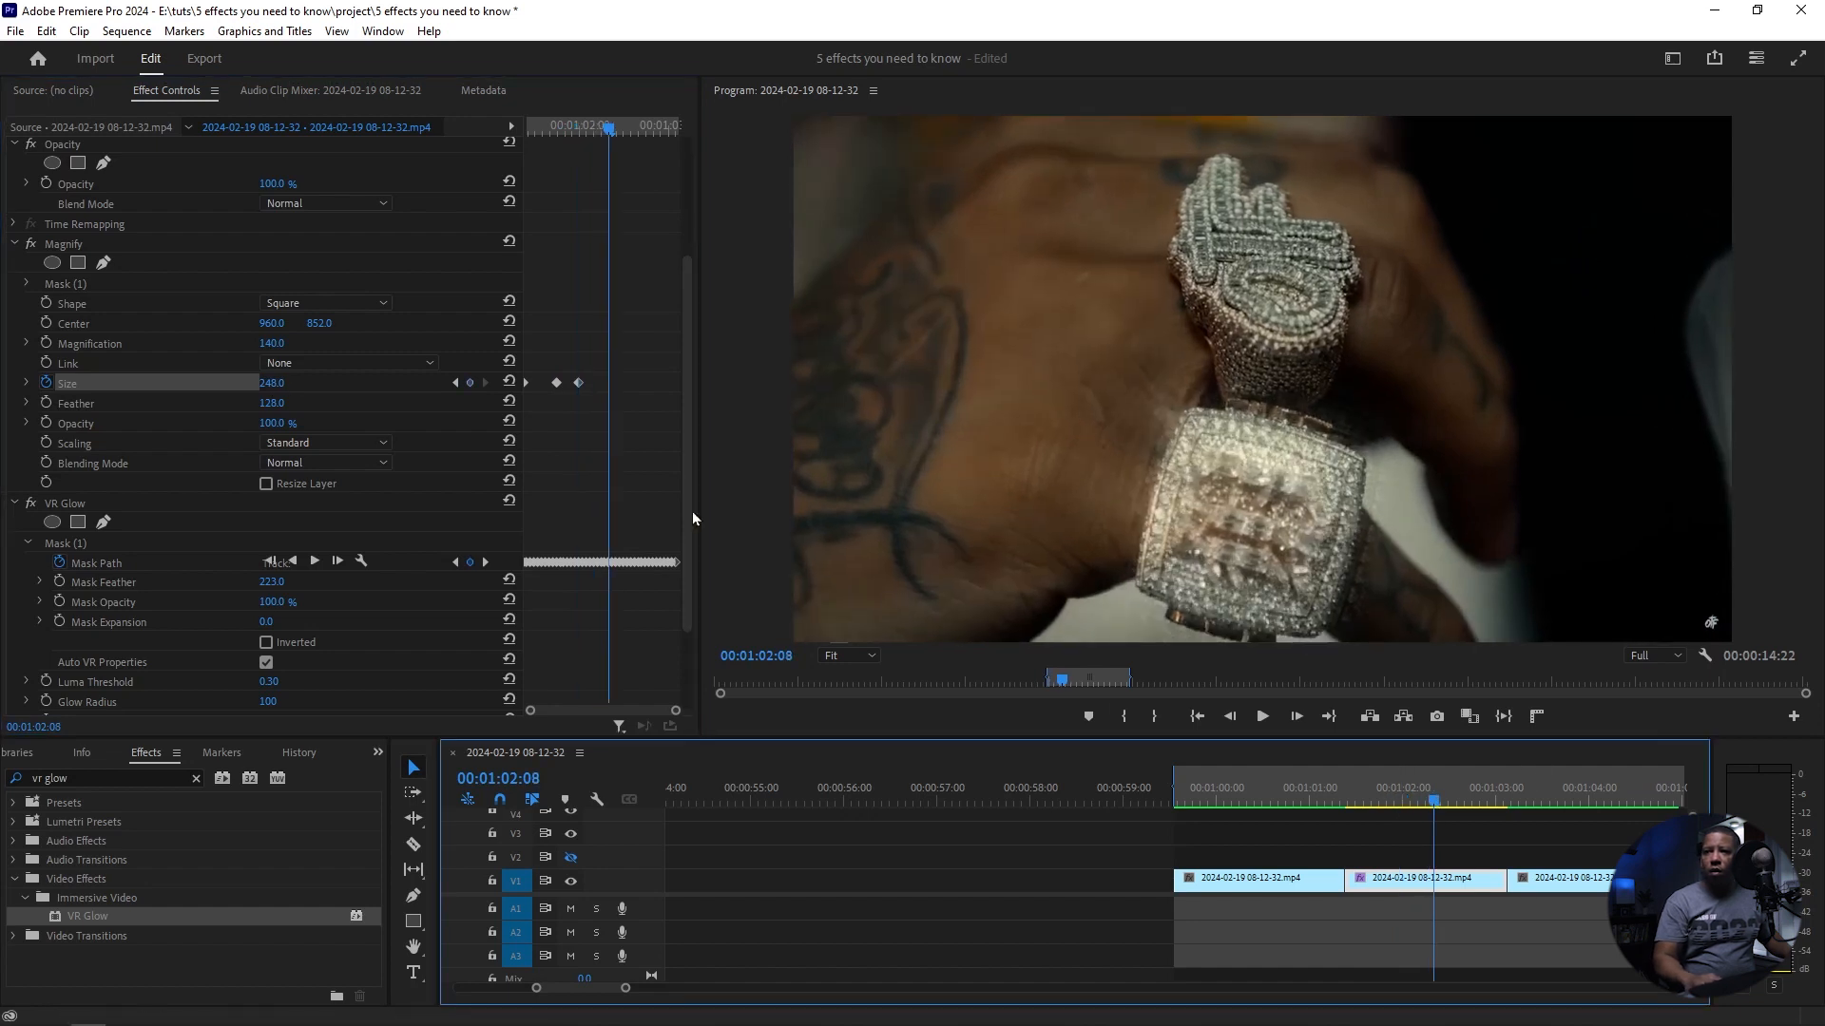
{"action": "left_click_drag", "start_coordinate": [272, 385], "coordinate": [245, 383]}
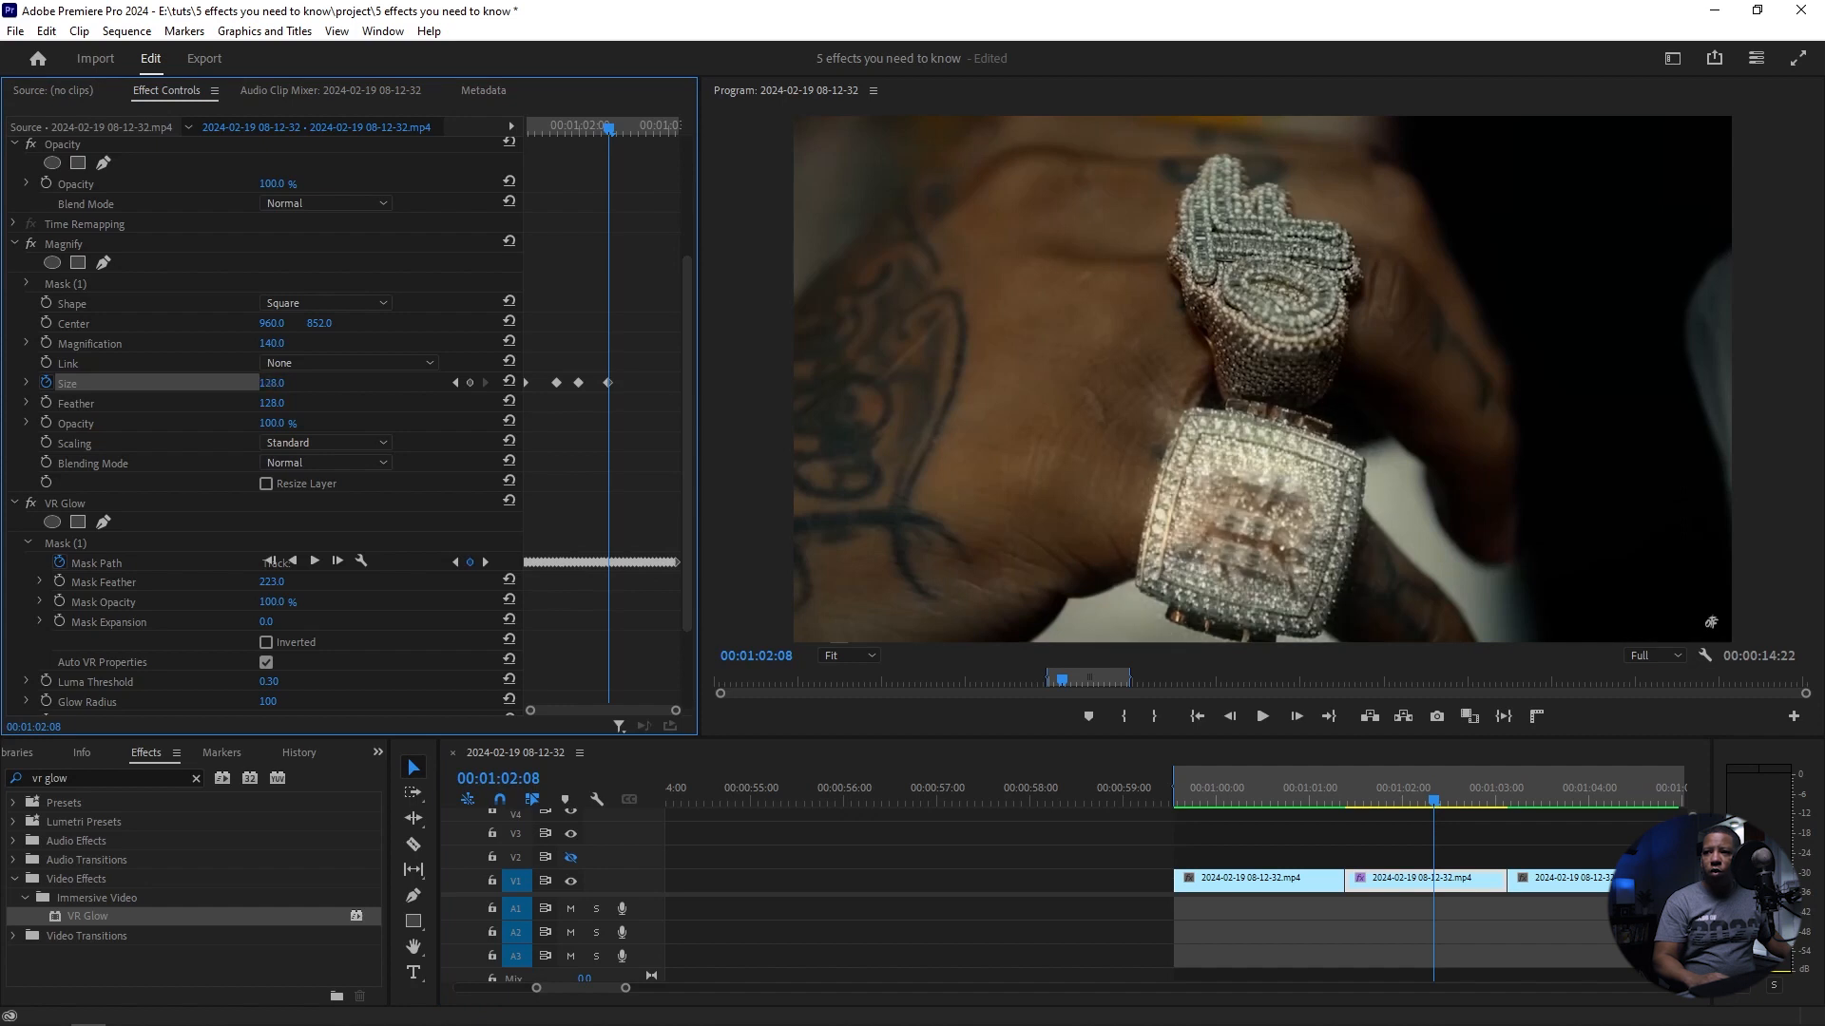
Step: Add further Magnify Size keyframes from 00:01:02:13 through the rest of the clip and play the sequence from its first clip
{"action": "left_click", "coordinate": [1449, 803]}
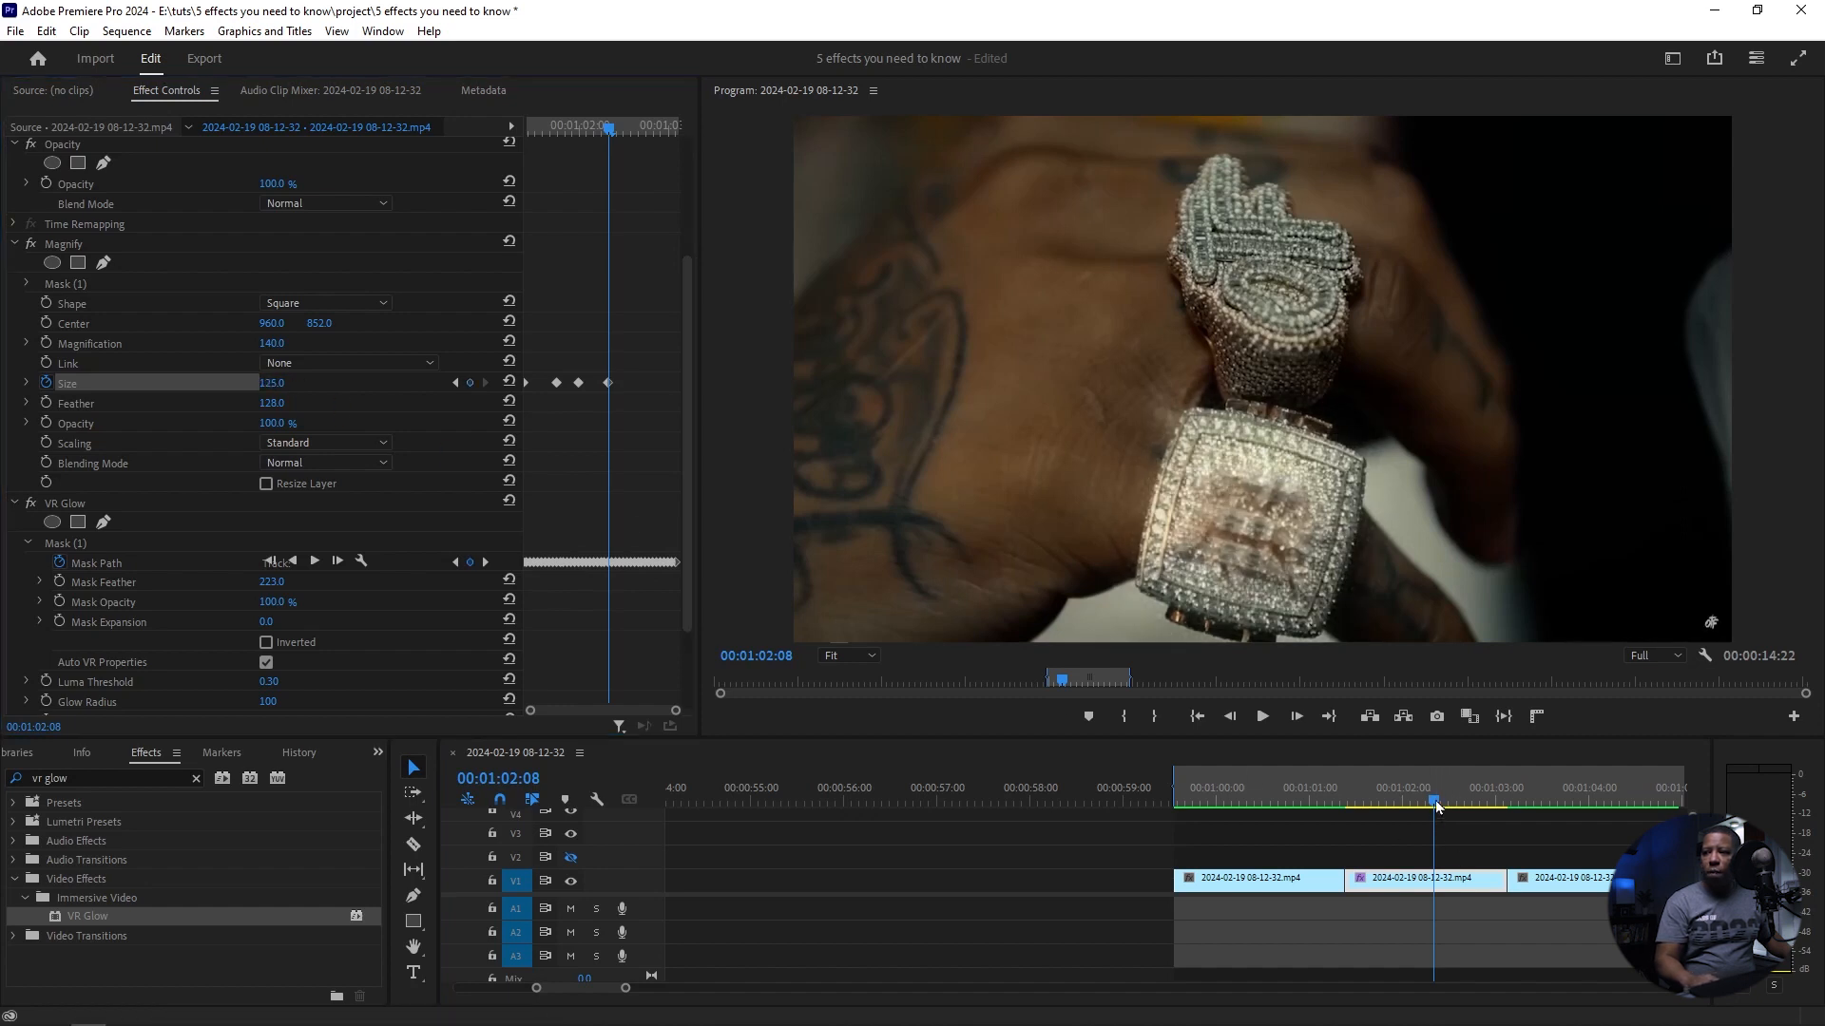
{"action": "left_click", "coordinate": [1456, 803]}
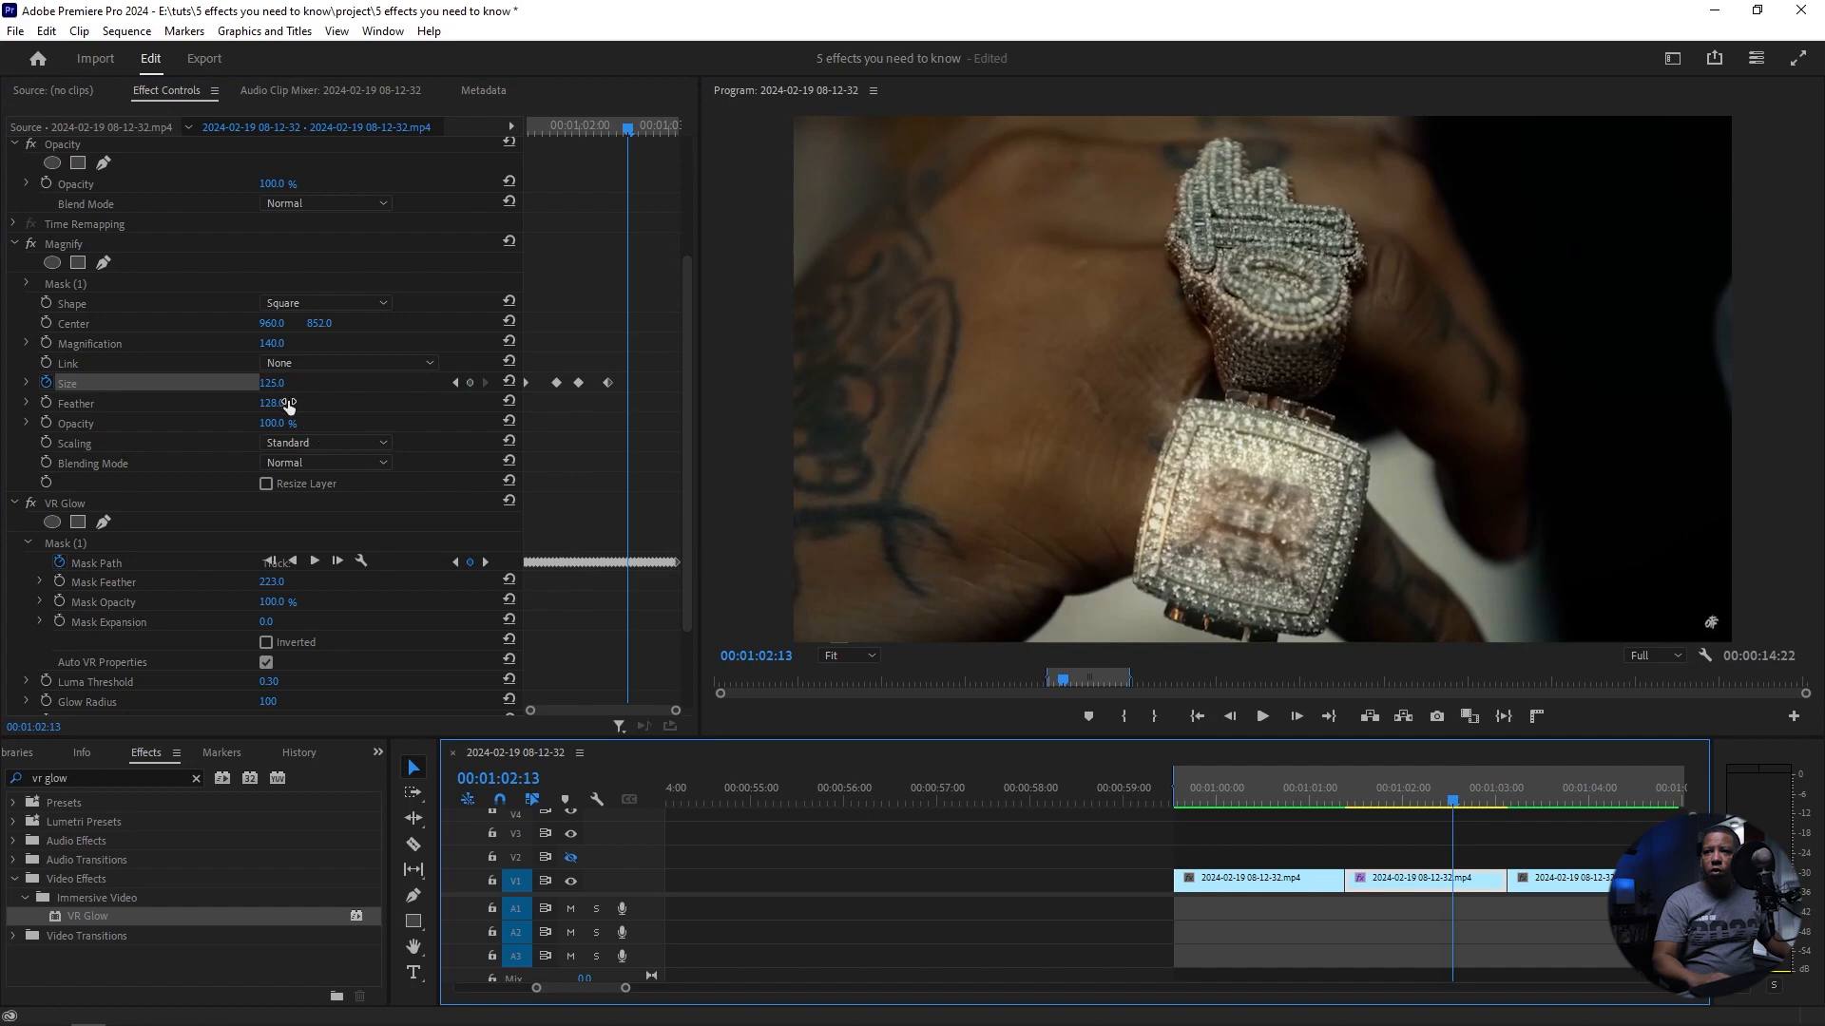
{"action": "left_click_drag", "start_coordinate": [286, 386], "coordinate": [354, 386]}
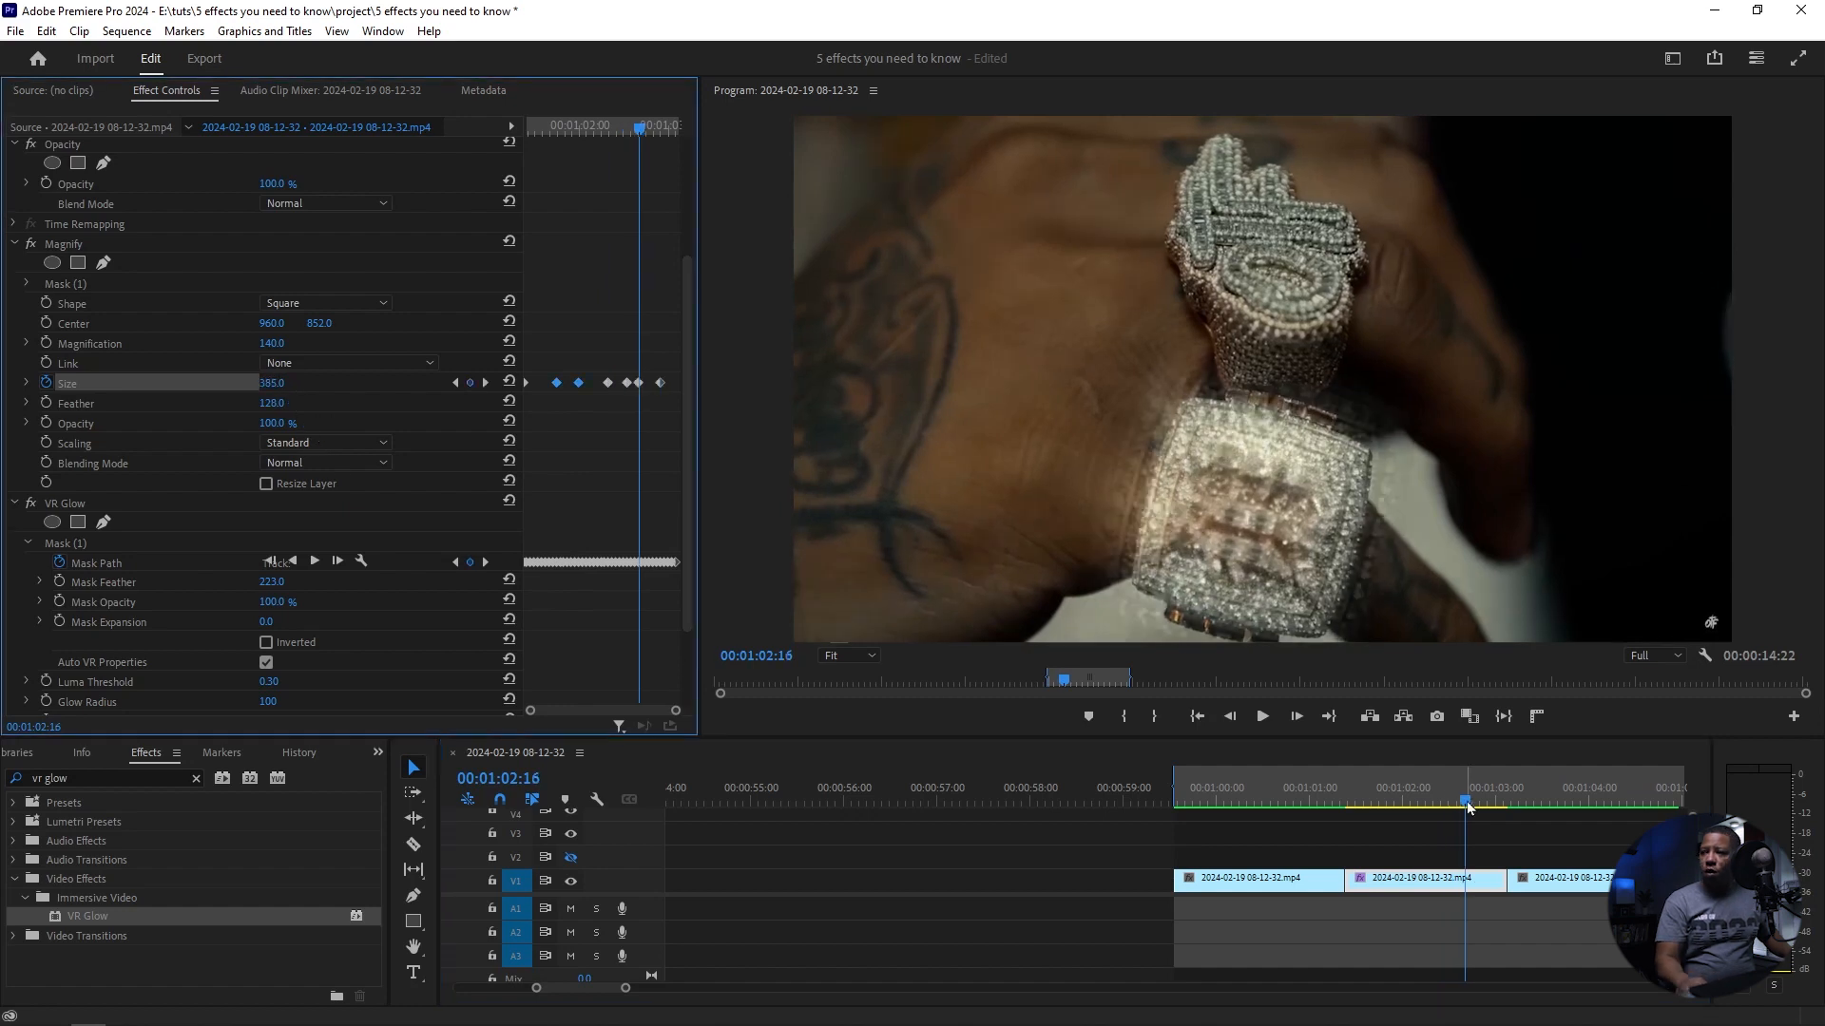
{"action": "left_click", "coordinate": [1174, 803]}
{"action": "key", "text": "space"}
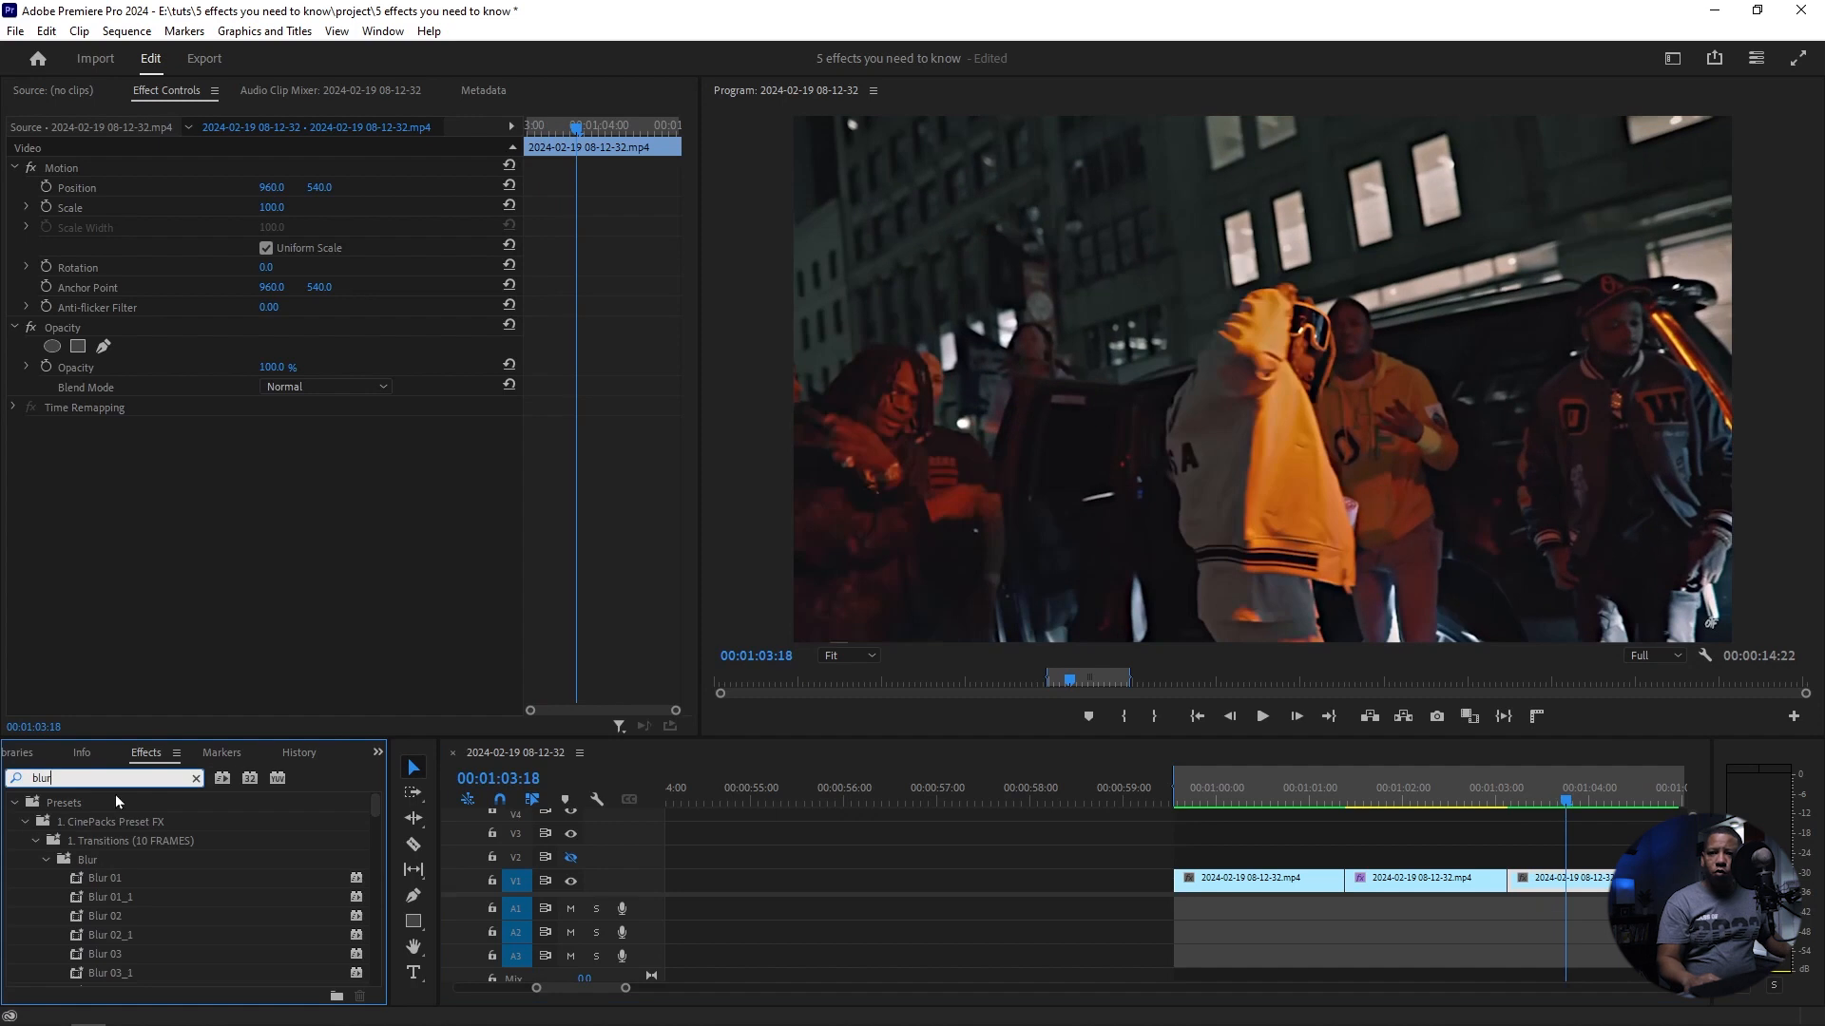
Step: Apply Gaussian Blur to the third clip and place an enlarged ellipse mask around the man in the varsity jacket at 00:01:03:18
{"action": "left_click", "coordinate": [13, 804]}
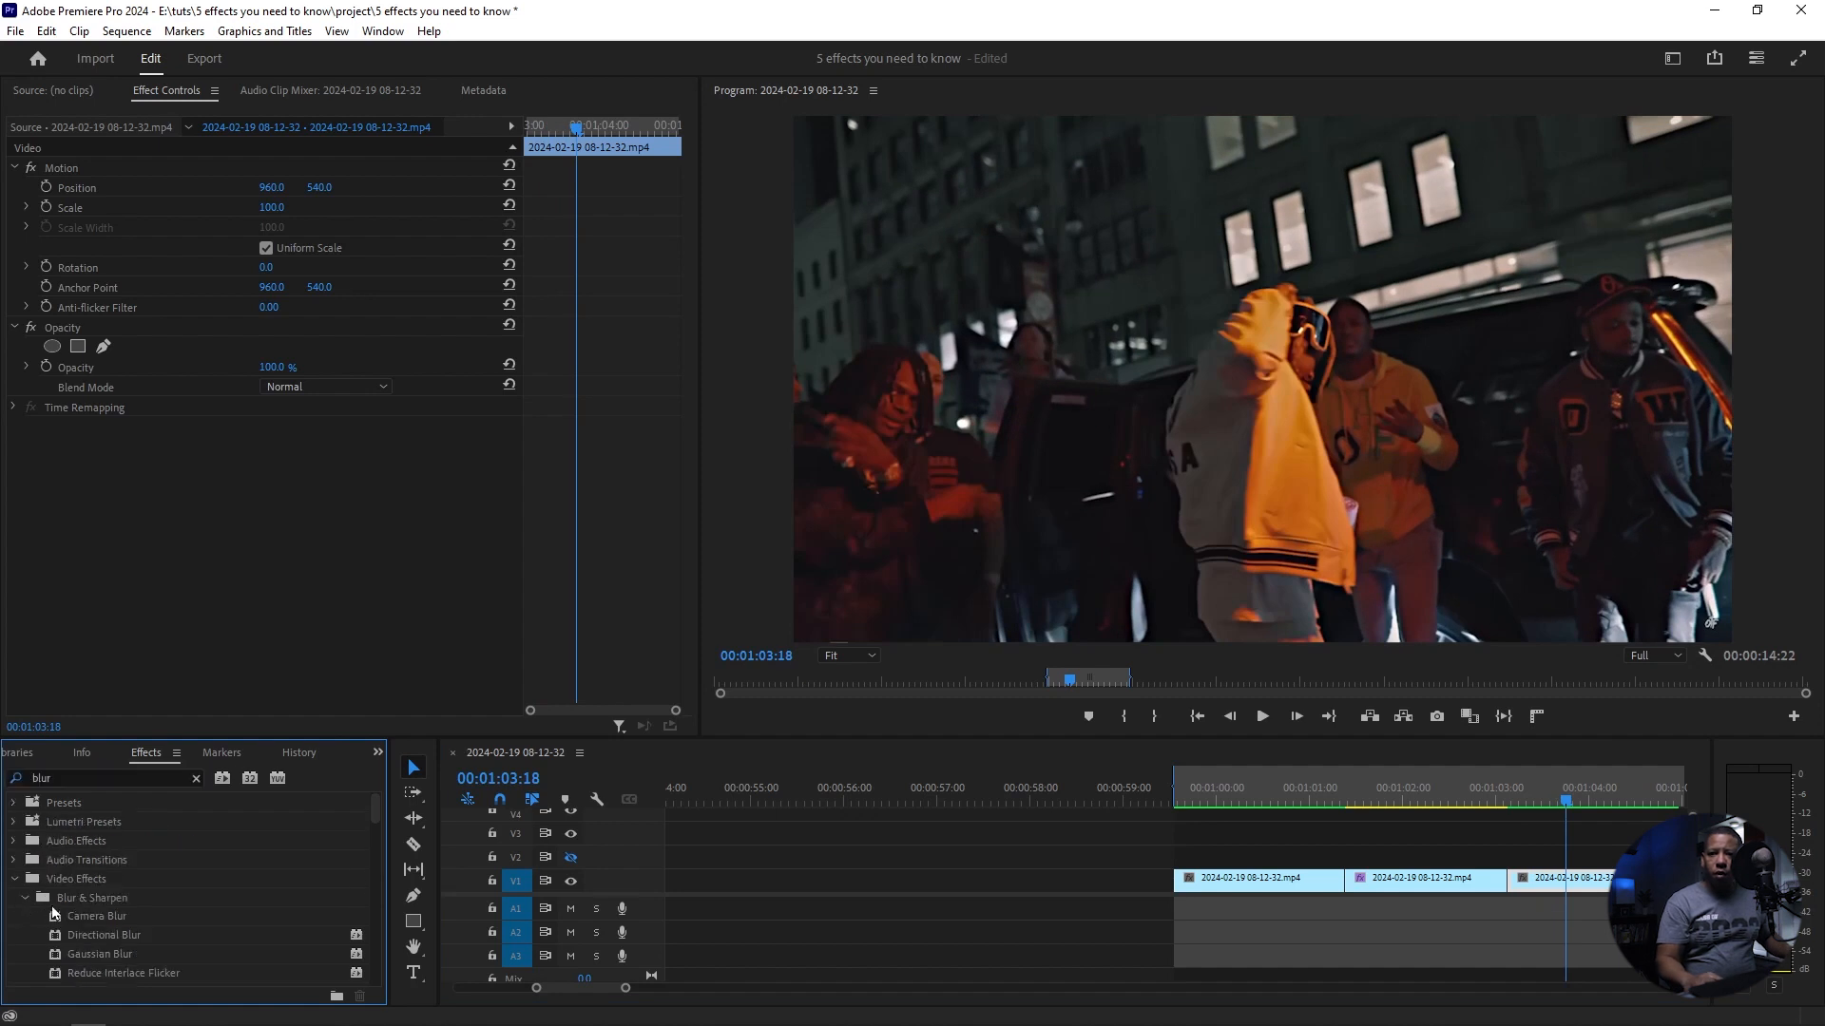
{"action": "left_click_drag", "start_coordinate": [101, 956], "coordinate": [1590, 894]}
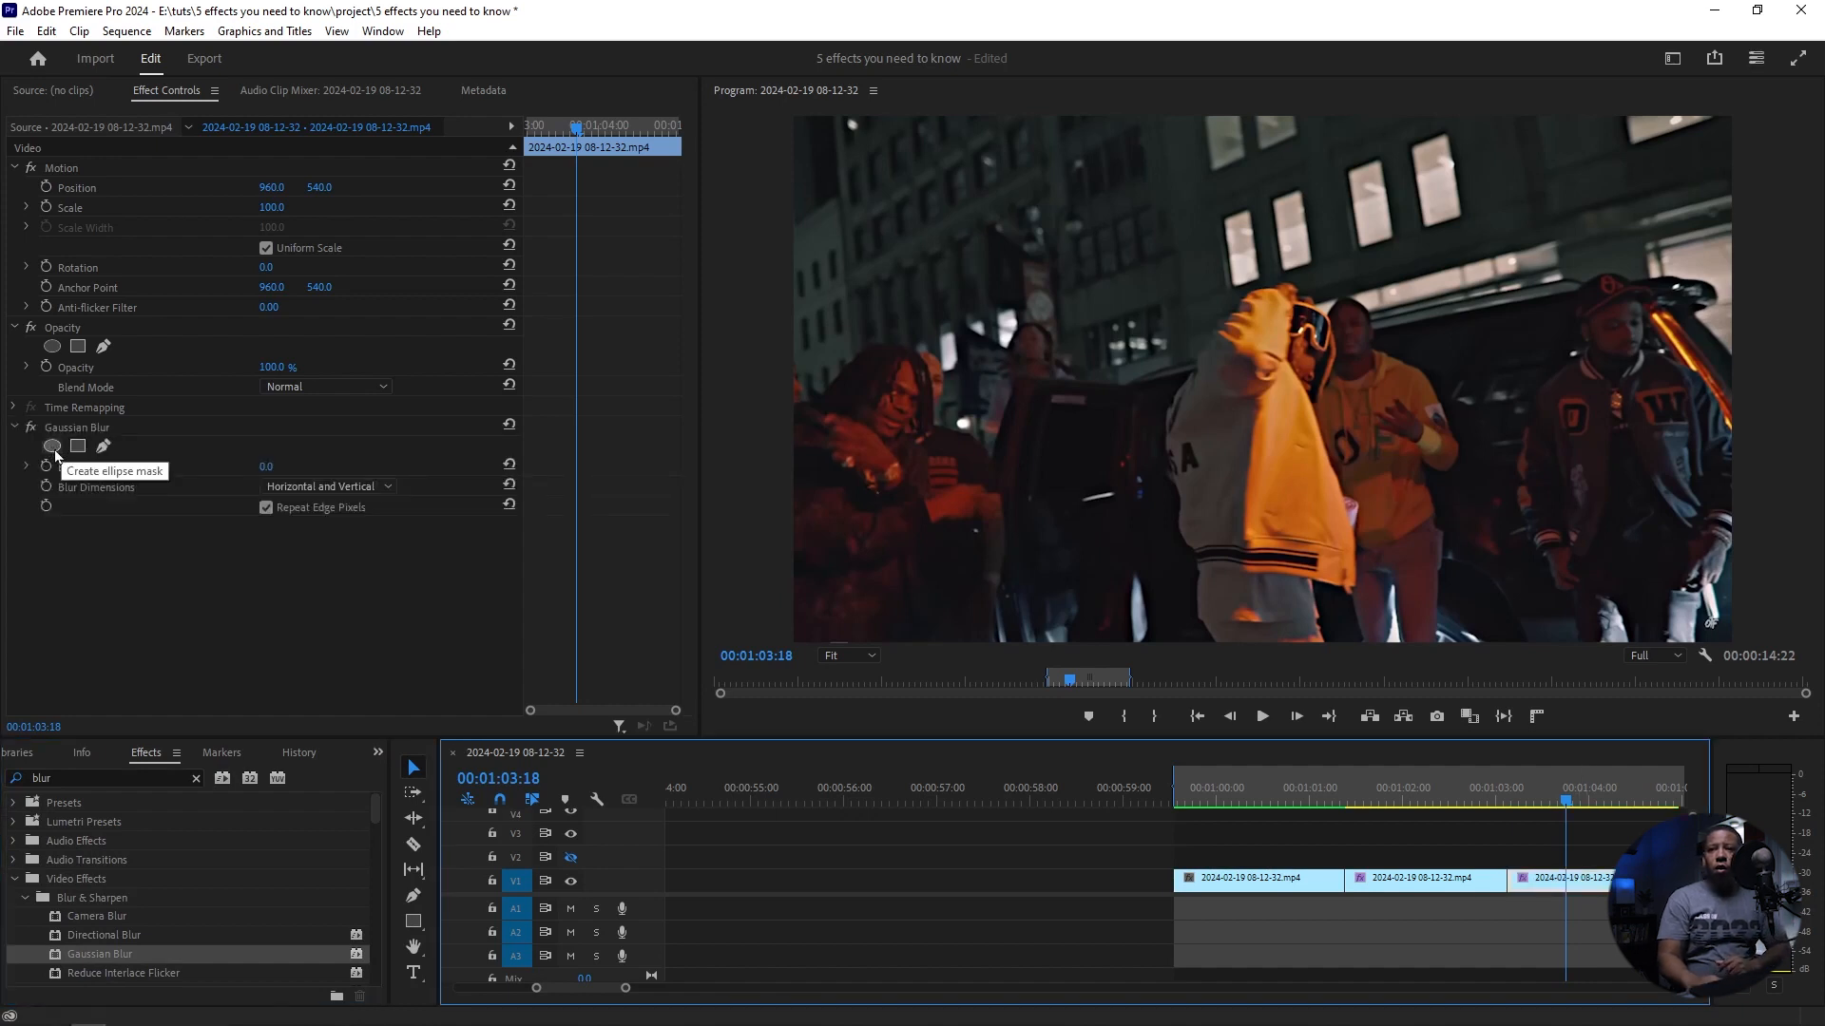
{"action": "left_click", "coordinate": [53, 447]}
{"action": "left_click", "coordinate": [1286, 475]}
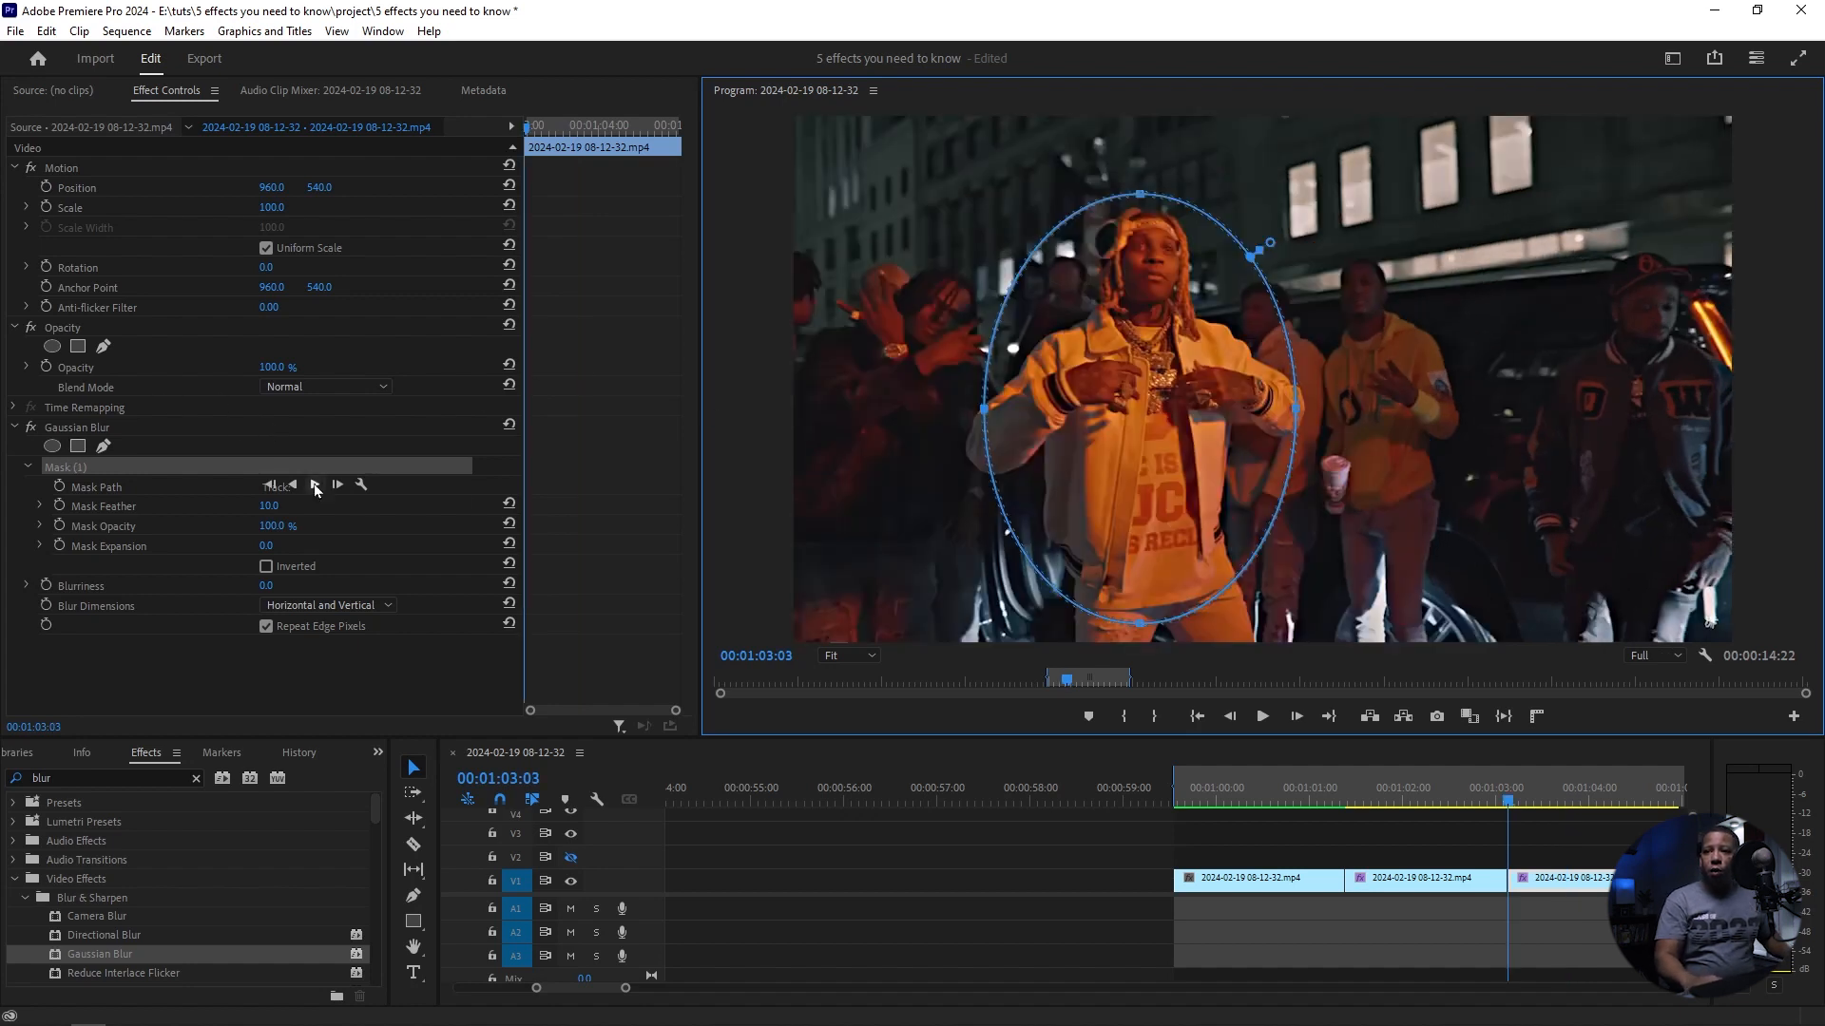
Step: Track the Gaussian Blur mask forward through the third clip and invert it with a feather of 253
{"action": "left_click", "coordinate": [314, 485]}
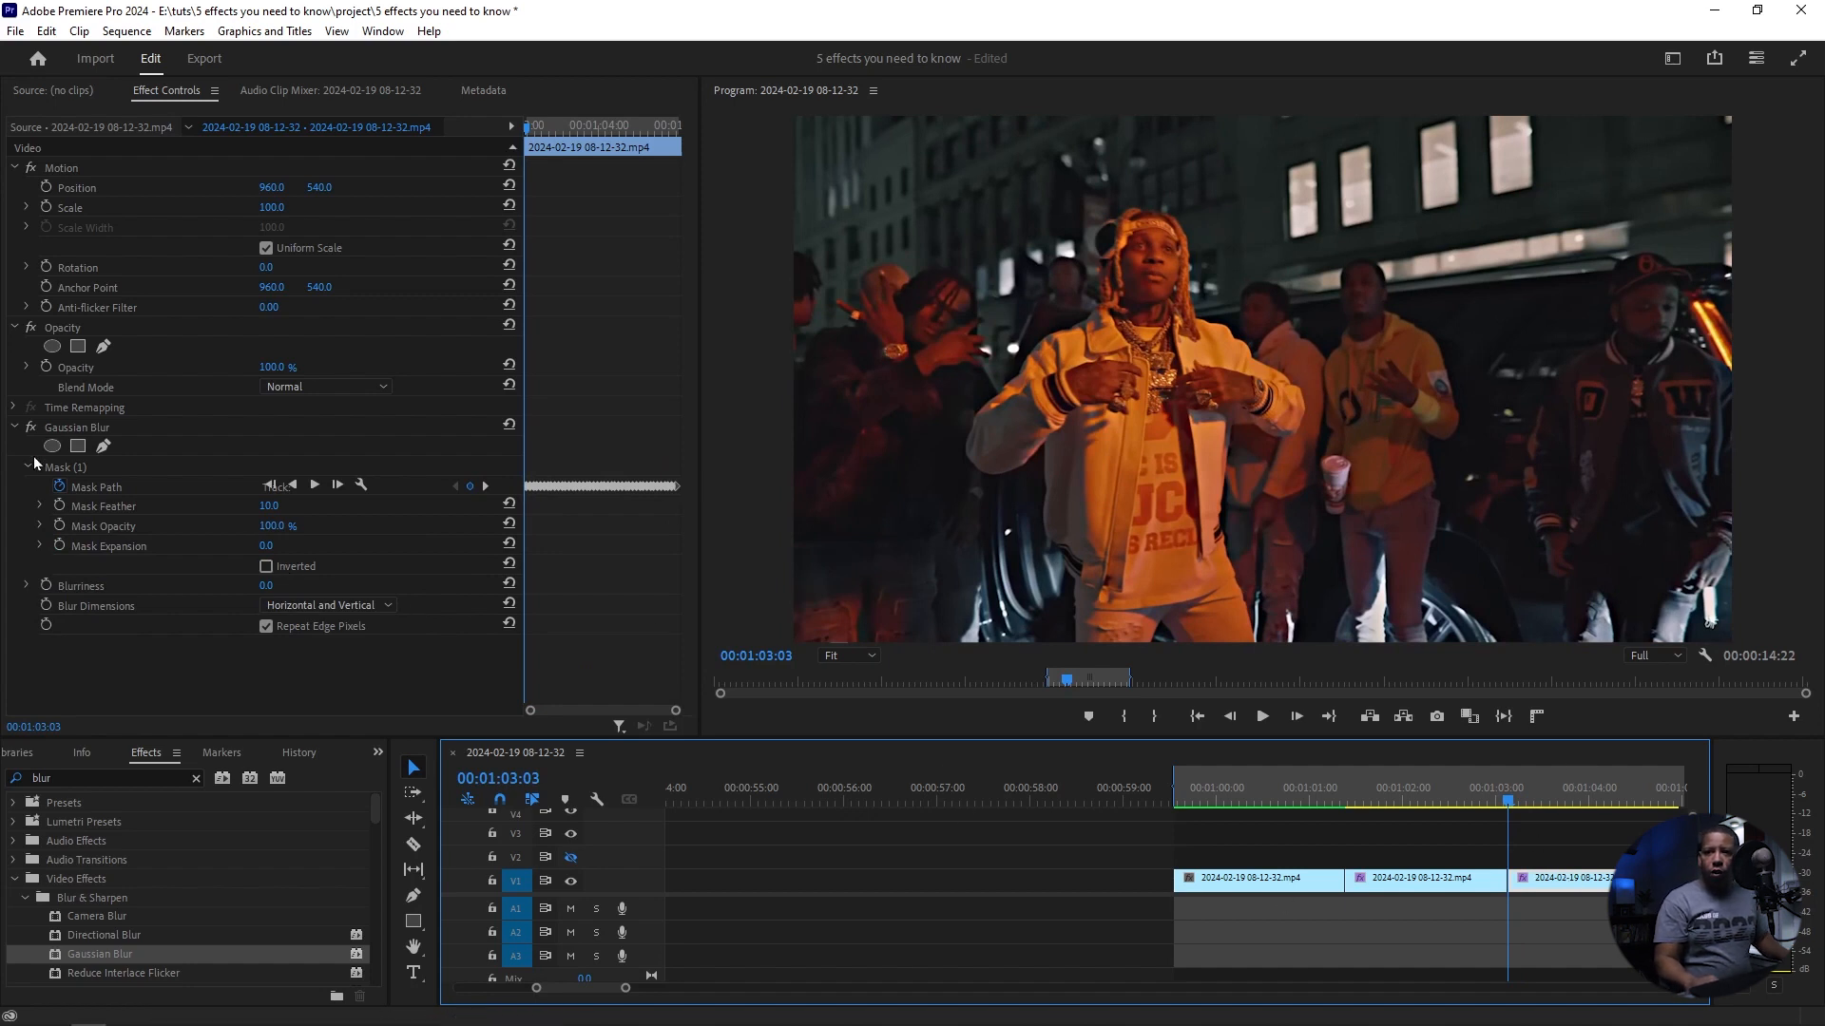
{"action": "left_click", "coordinate": [266, 568]}
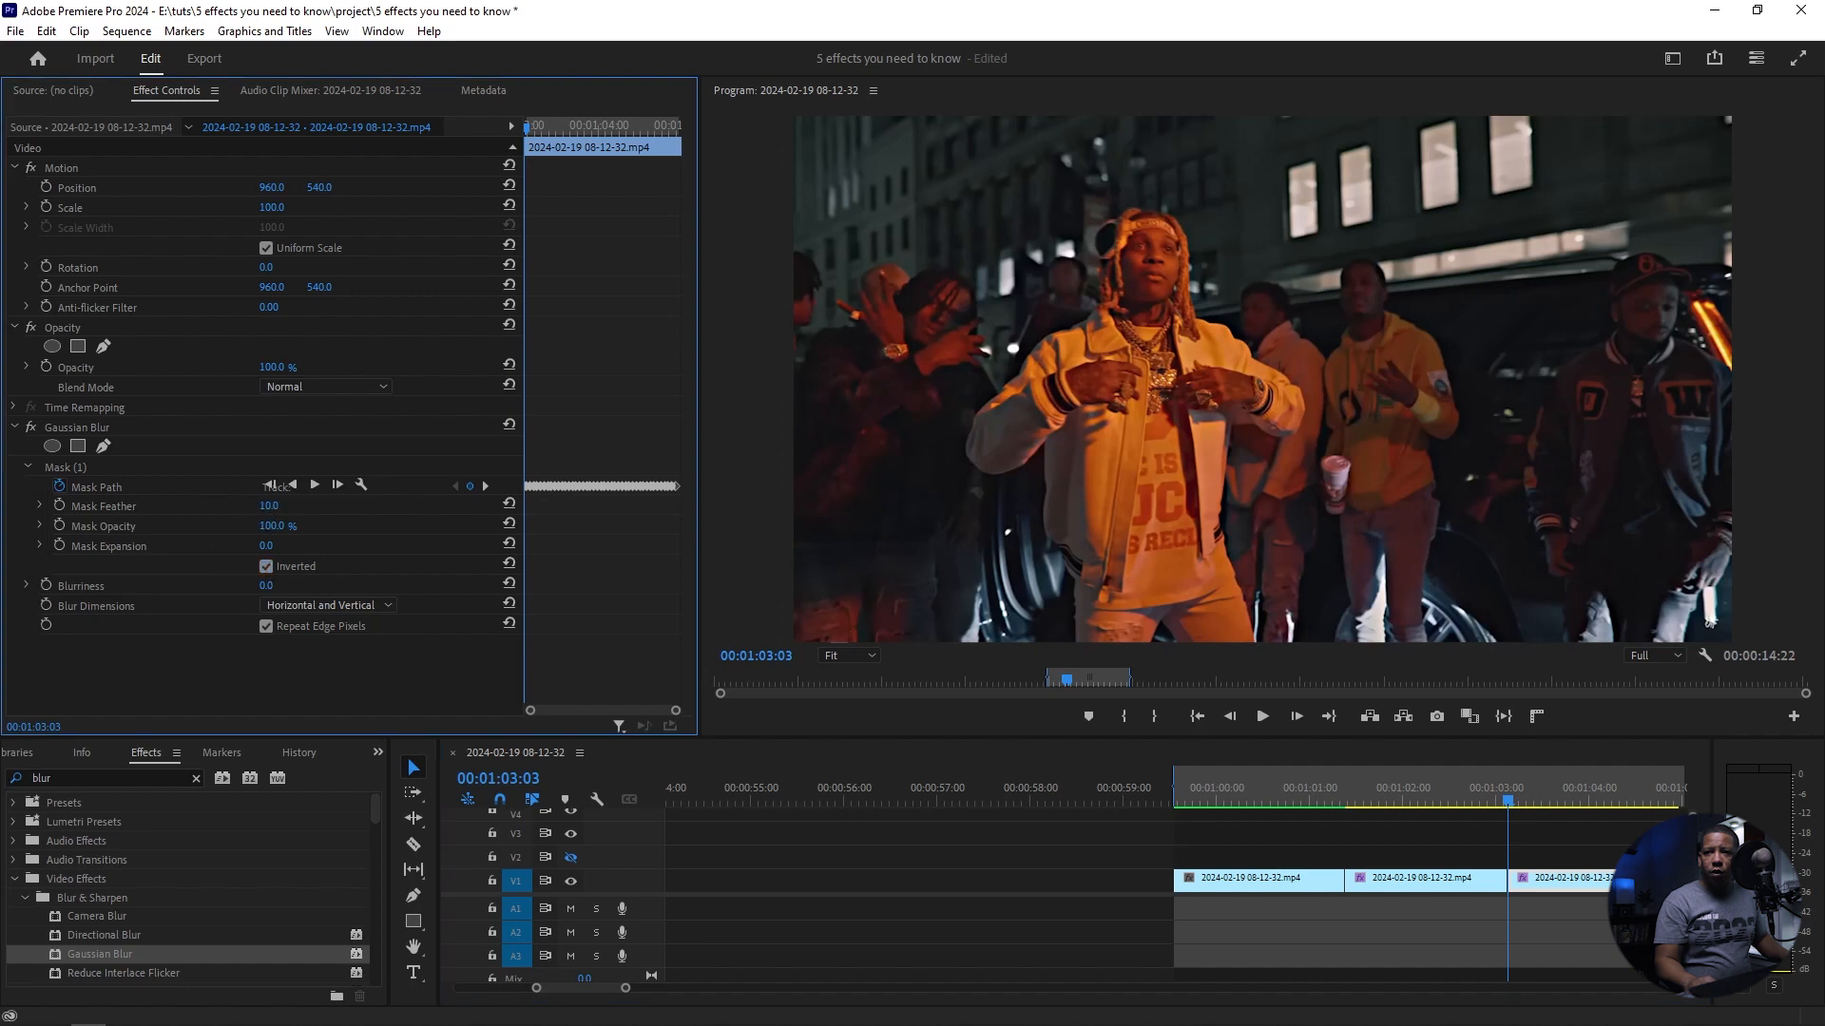
{"action": "left_click", "coordinate": [60, 469]}
Step: Keyframe the Gaussian Blur's Blurriness at 0 on 00:01:03:03, 37 on 00:01:03:06 and 0 on 00:01:03:09
{"action": "left_click_drag", "start_coordinate": [265, 587], "coordinate": [325, 586]}
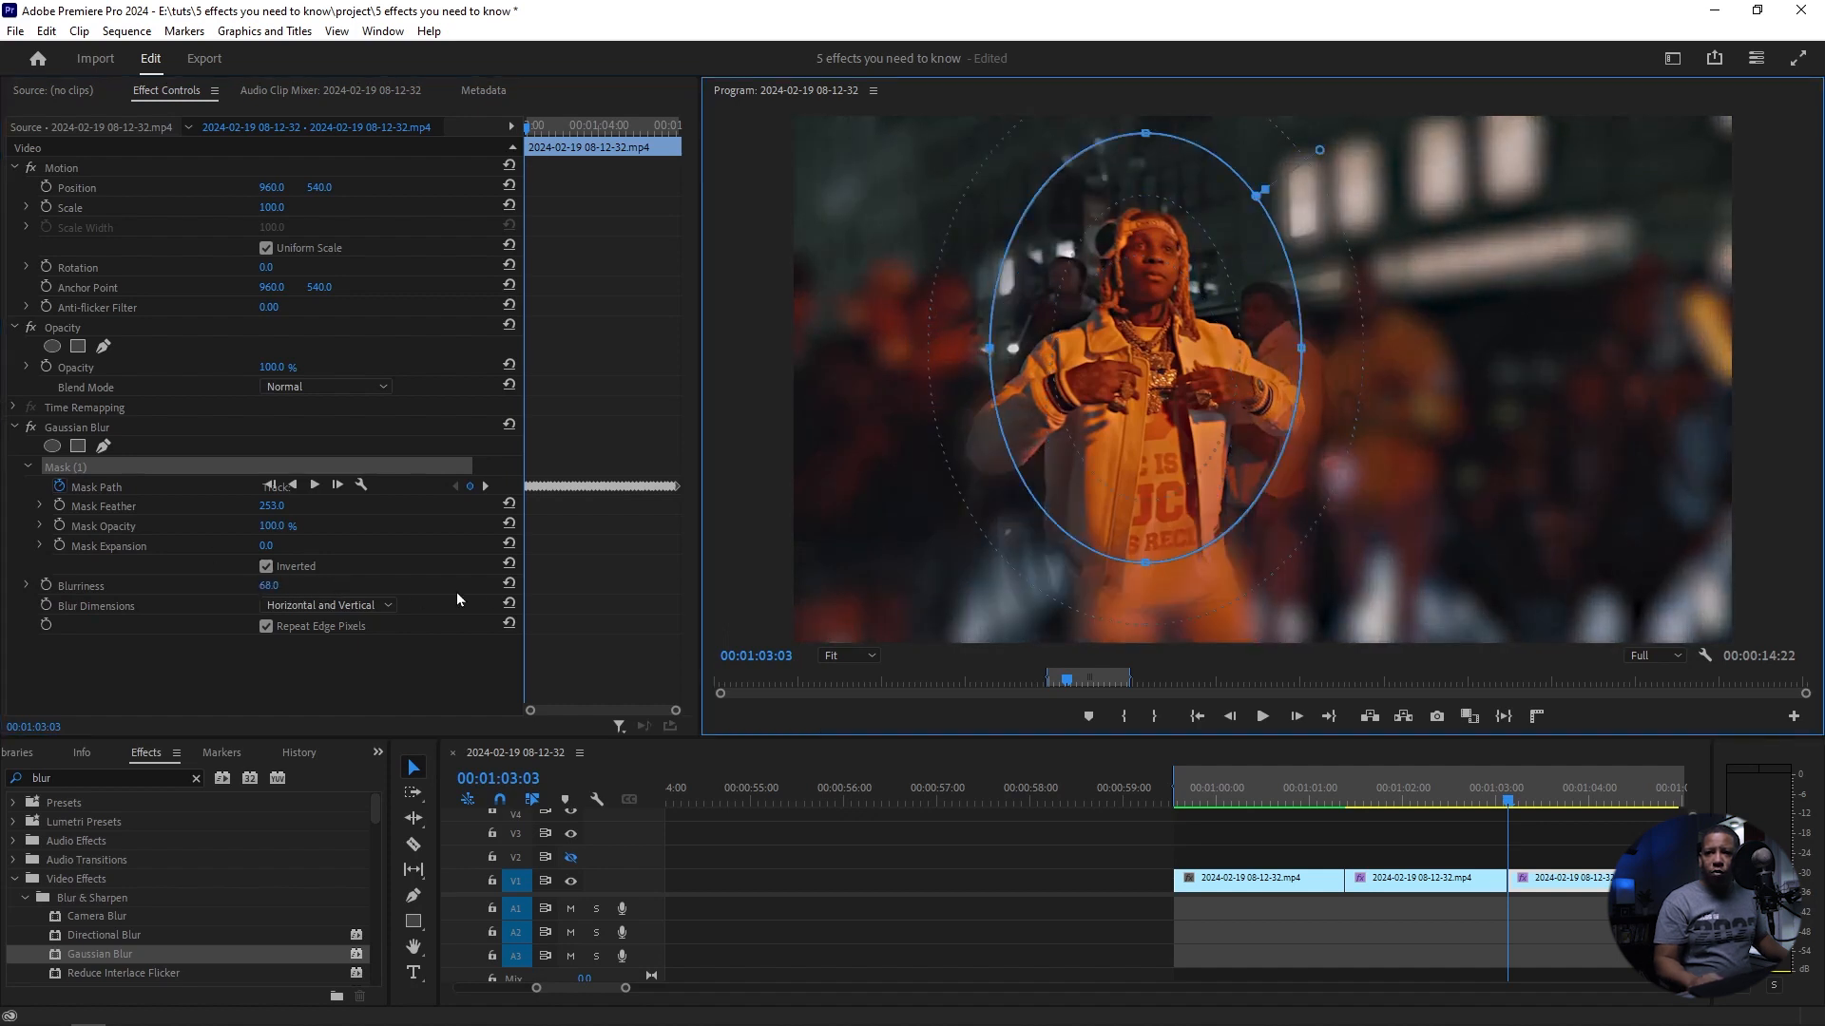
{"action": "left_click", "coordinate": [511, 584]}
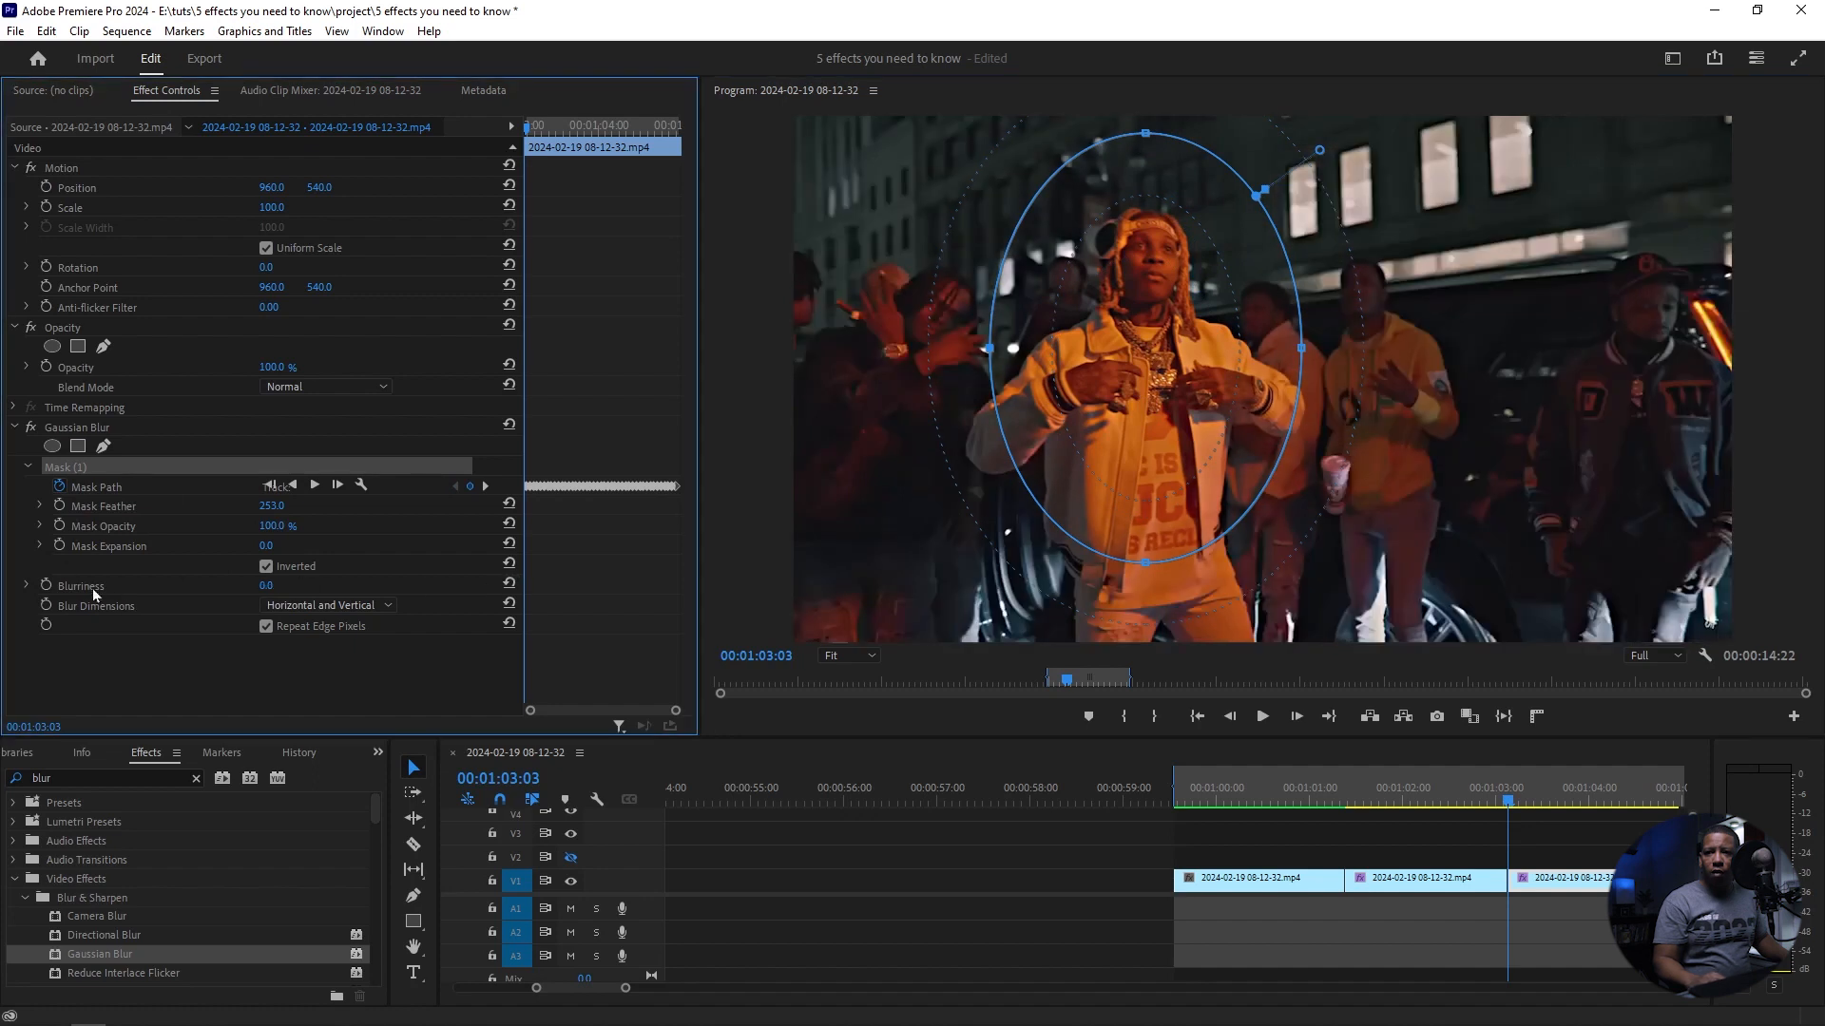
{"action": "left_click", "coordinate": [46, 584]}
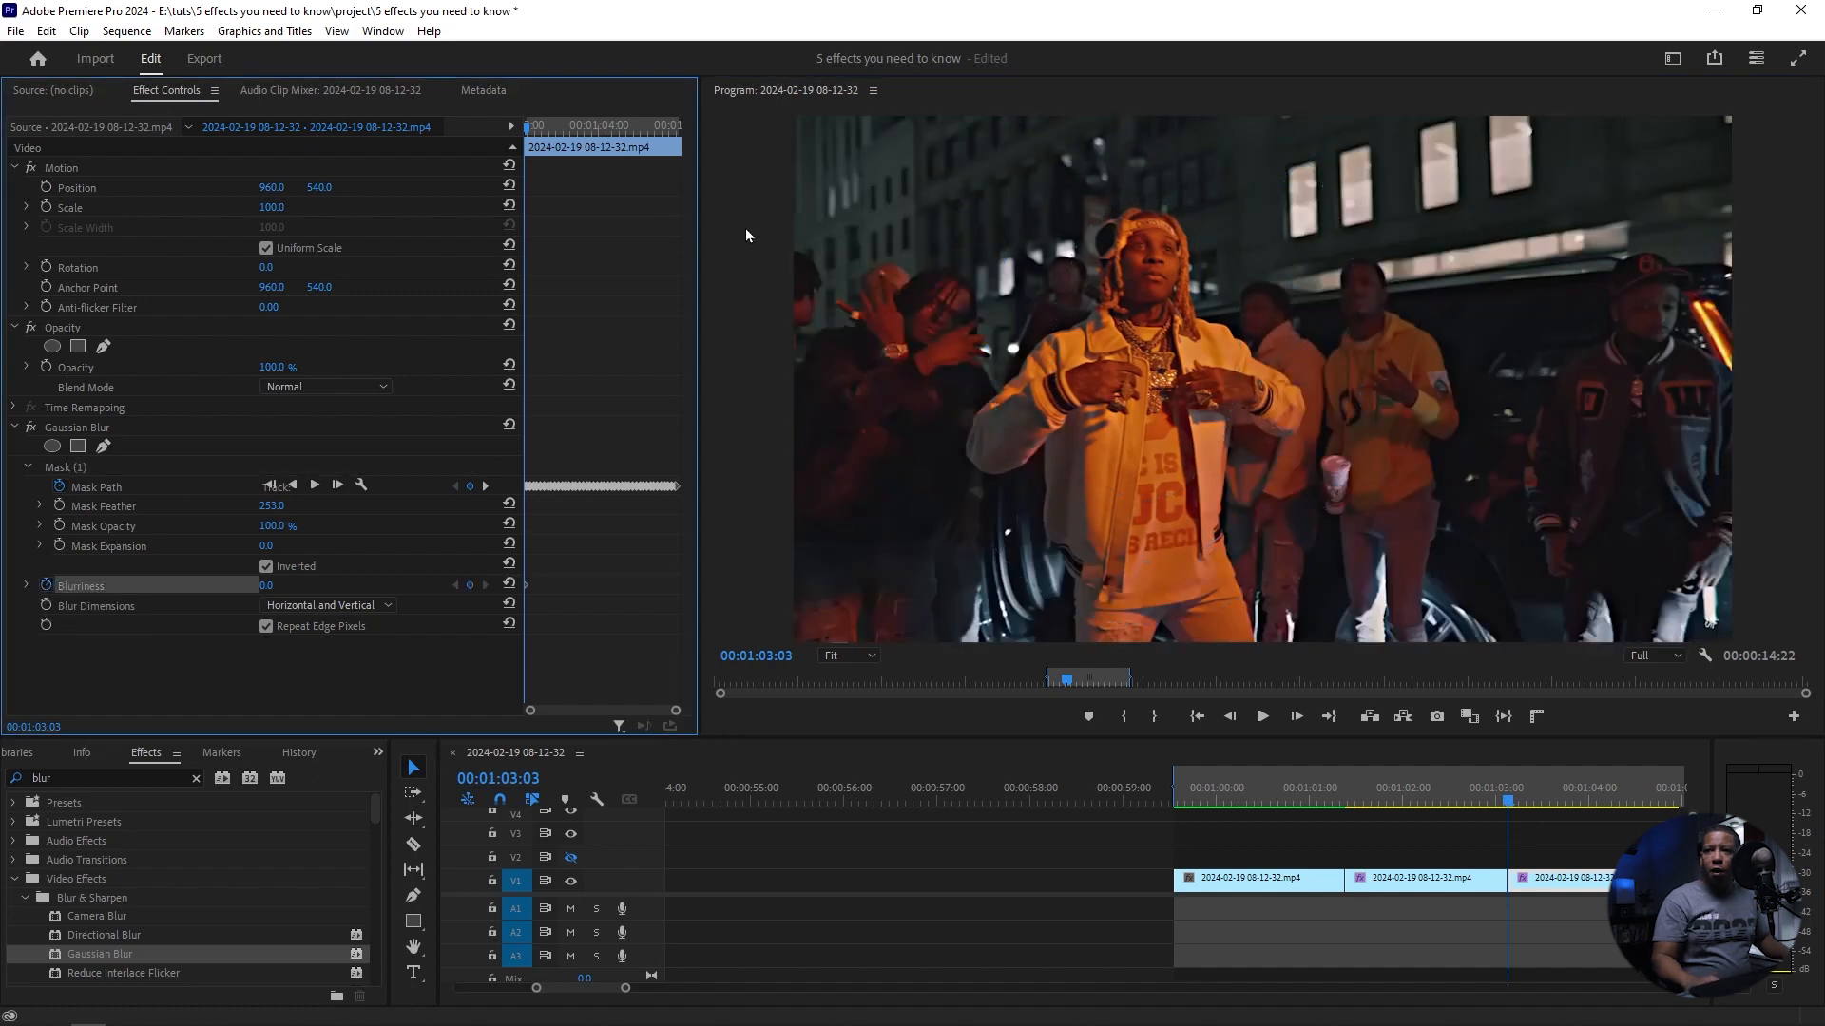
{"action": "left_click_drag", "start_coordinate": [530, 131], "coordinate": [539, 137]}
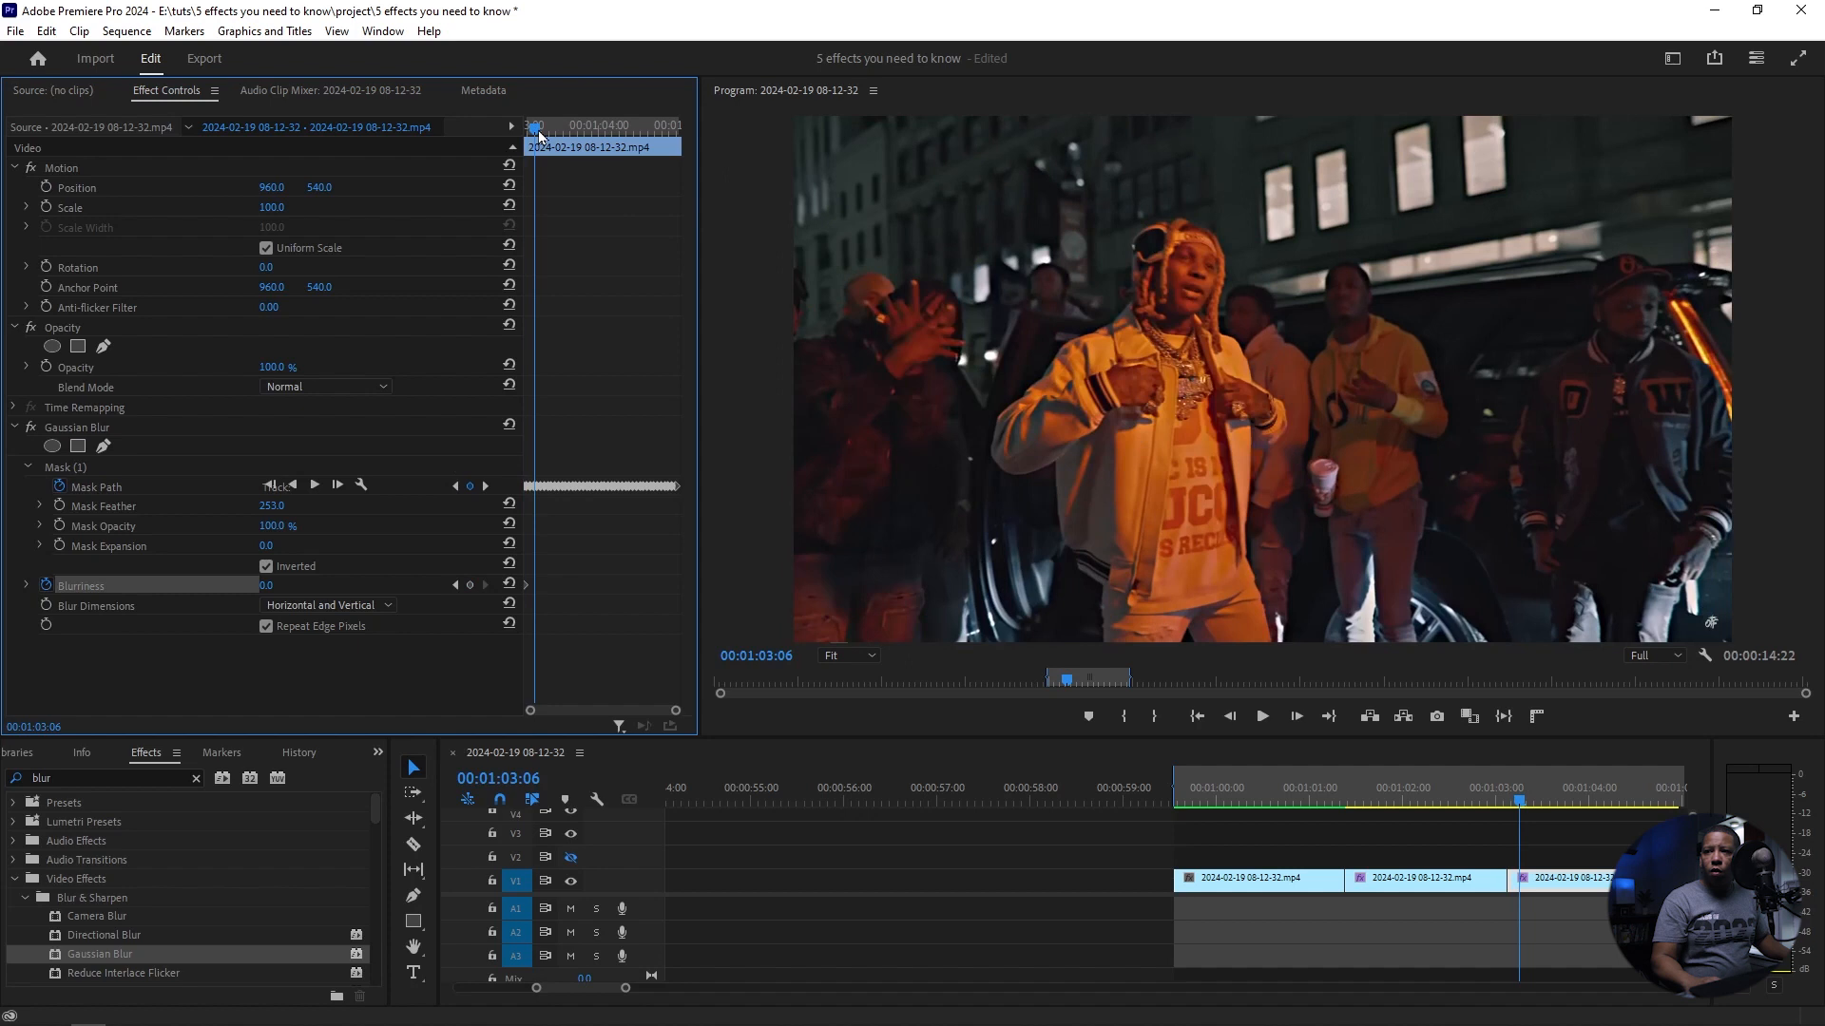
{"action": "left_click_drag", "start_coordinate": [265, 587], "coordinate": [301, 586]}
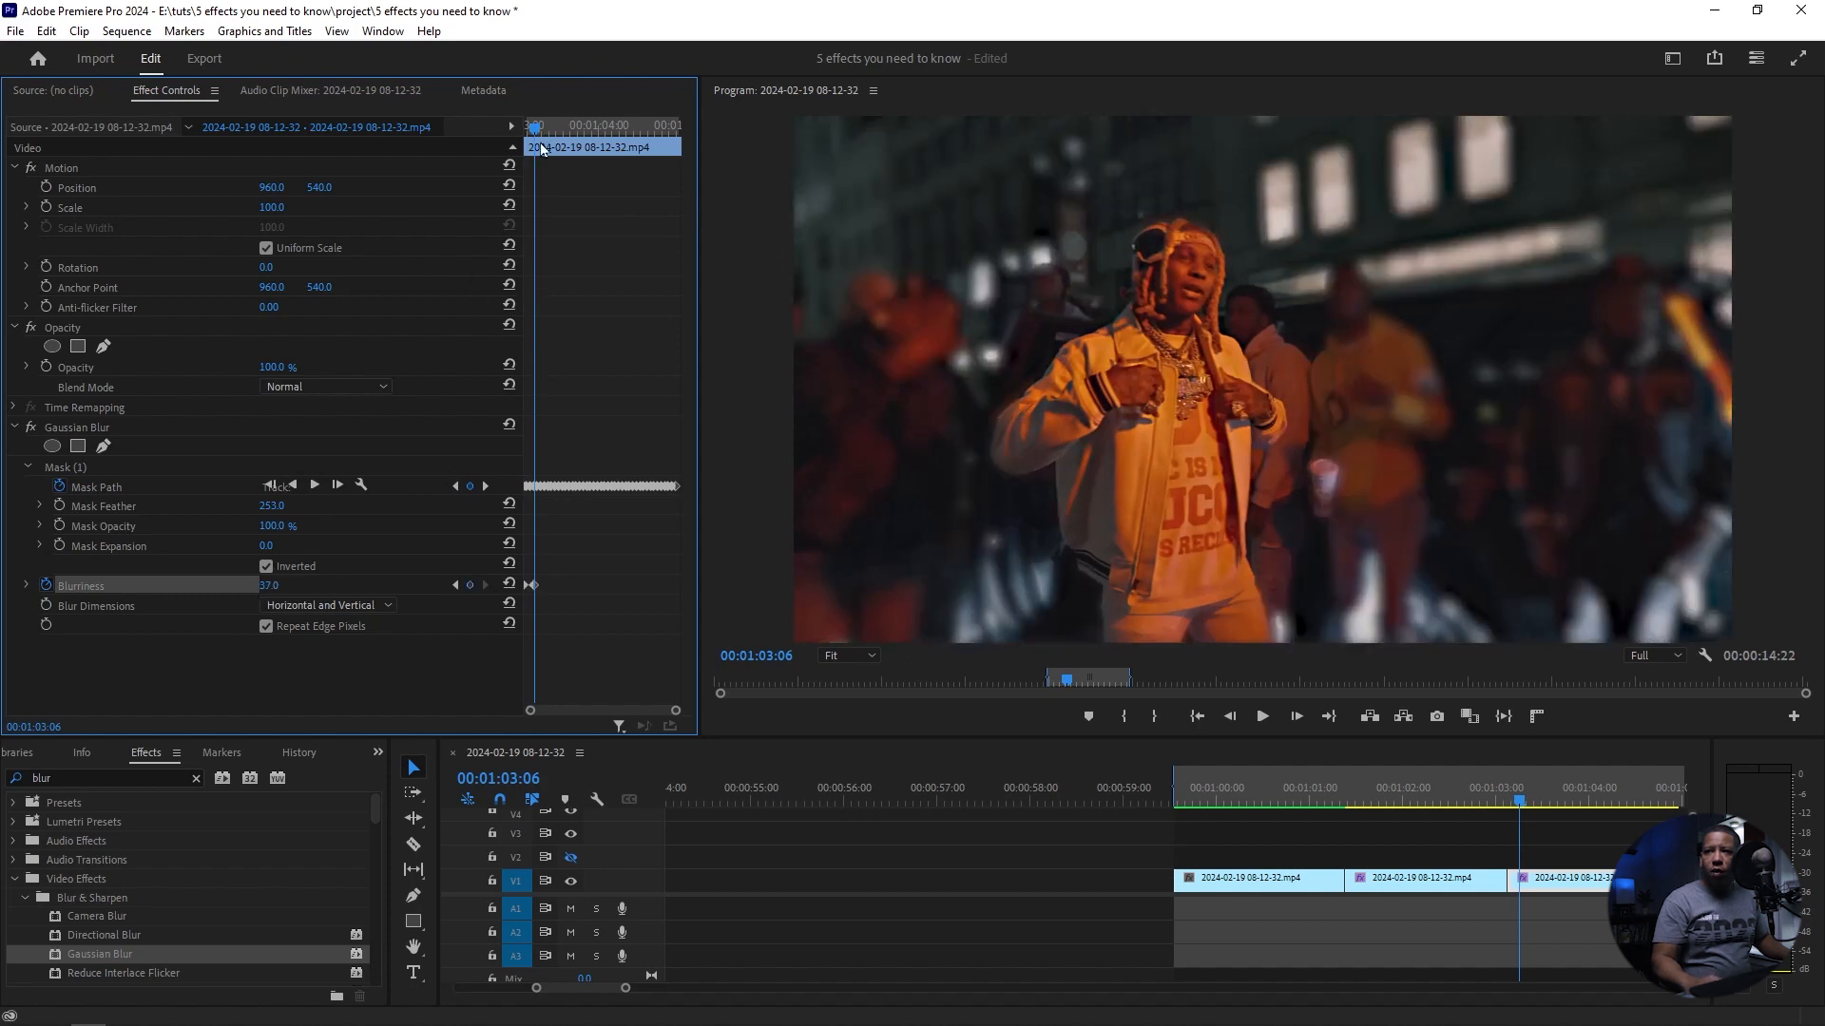
{"action": "left_click_drag", "start_coordinate": [538, 135], "coordinate": [549, 135]}
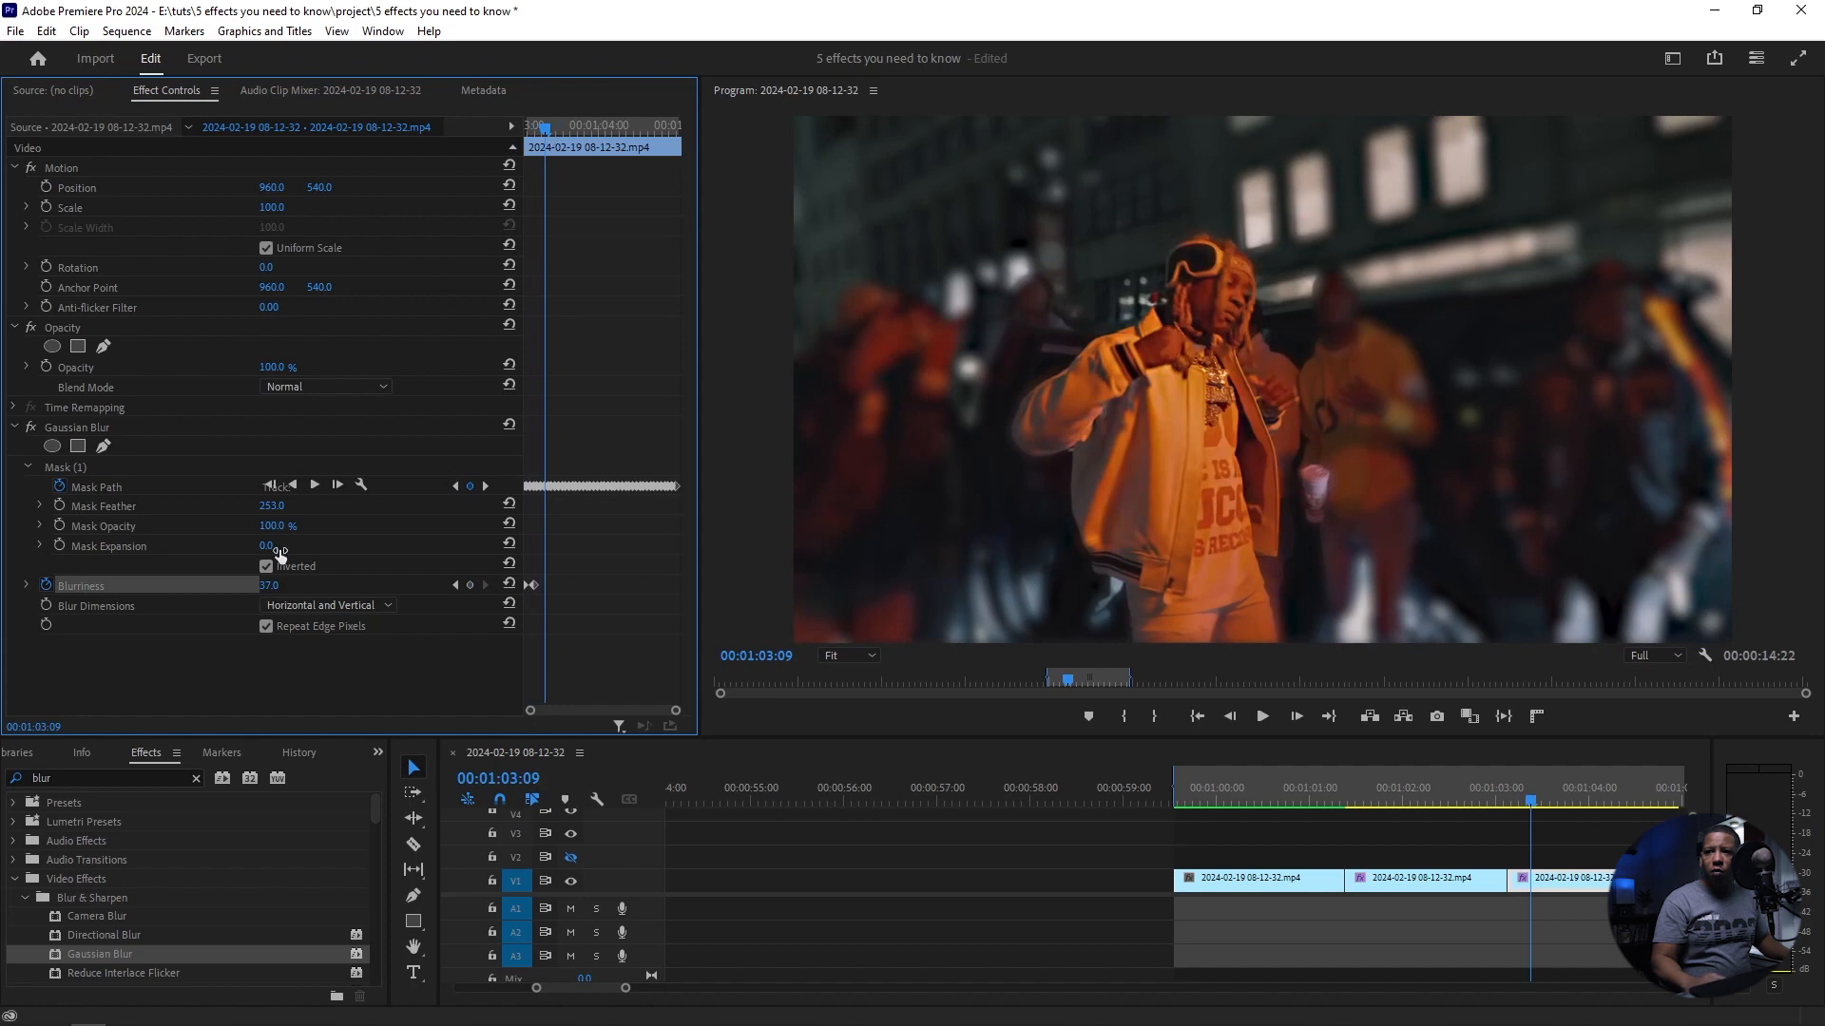
{"action": "left_click_drag", "start_coordinate": [269, 585], "coordinate": [250, 585]}
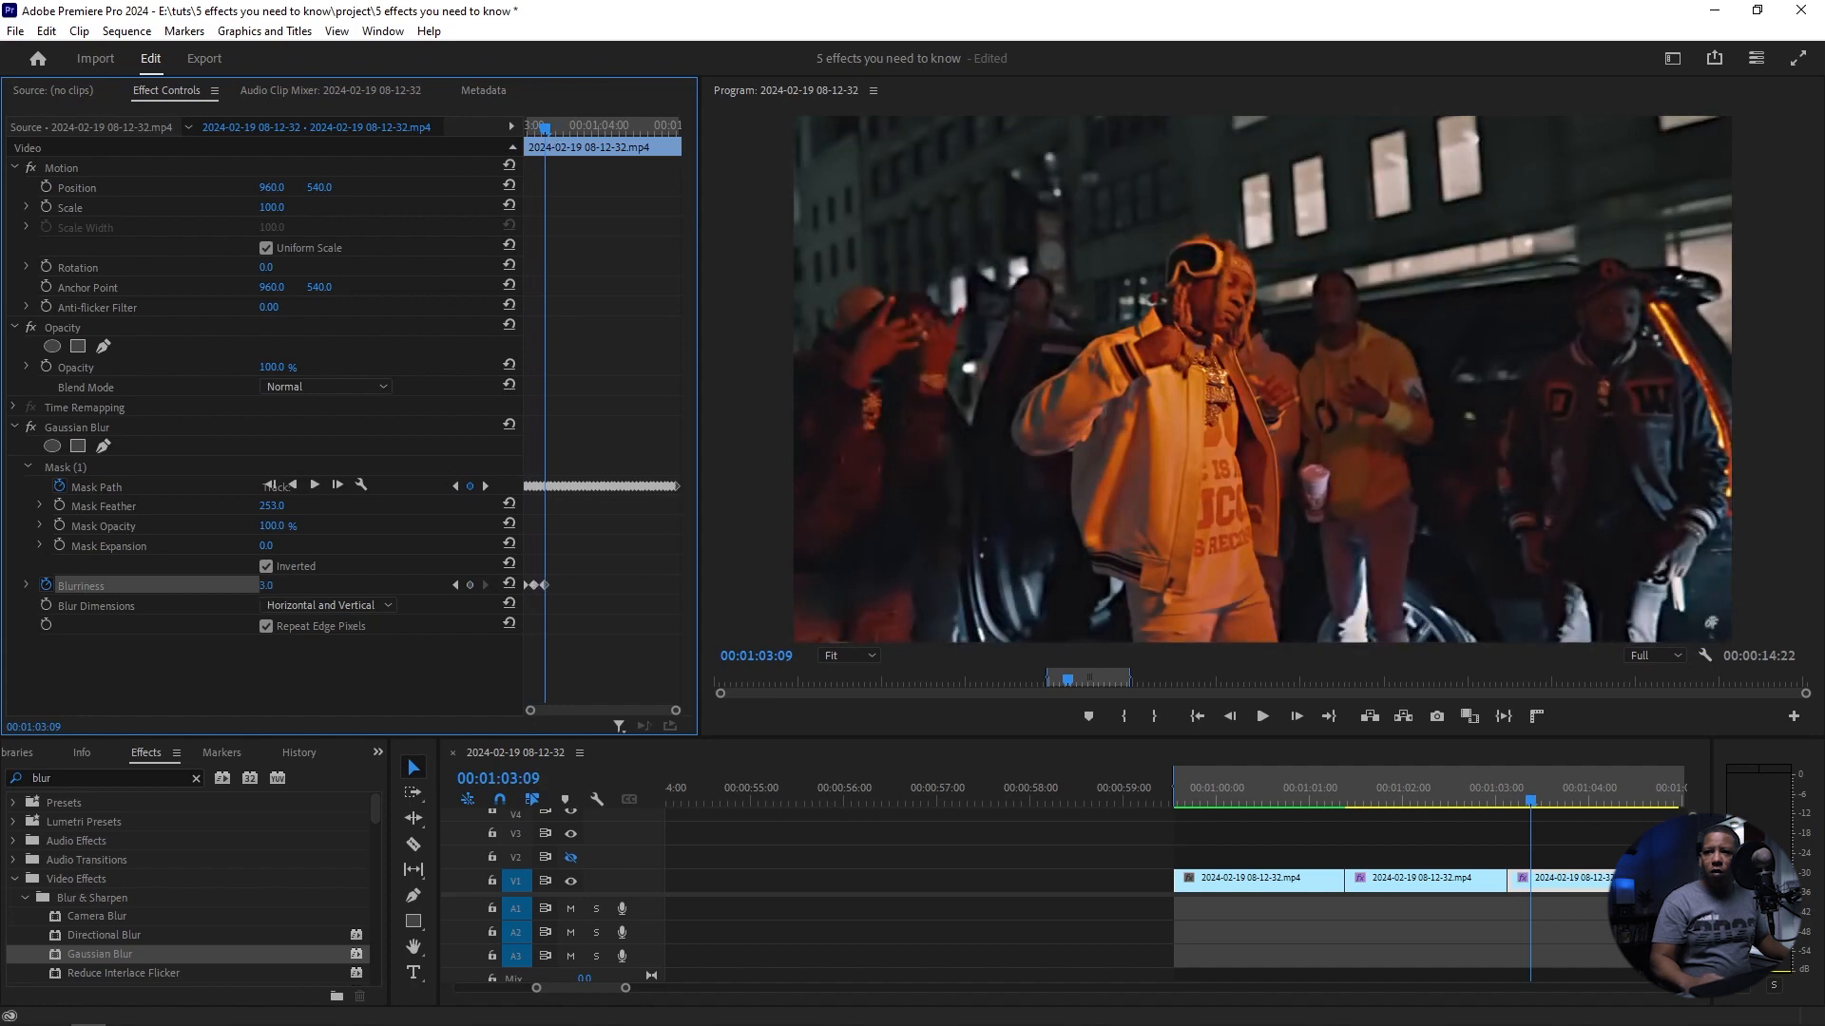
Step: Add Blurriness keyframes of 0 at 00:01:03:18, 40 at 00:01:03:21 and 0 at 00:01:04:00
{"action": "left_click_drag", "start_coordinate": [547, 133], "coordinate": [579, 133]}
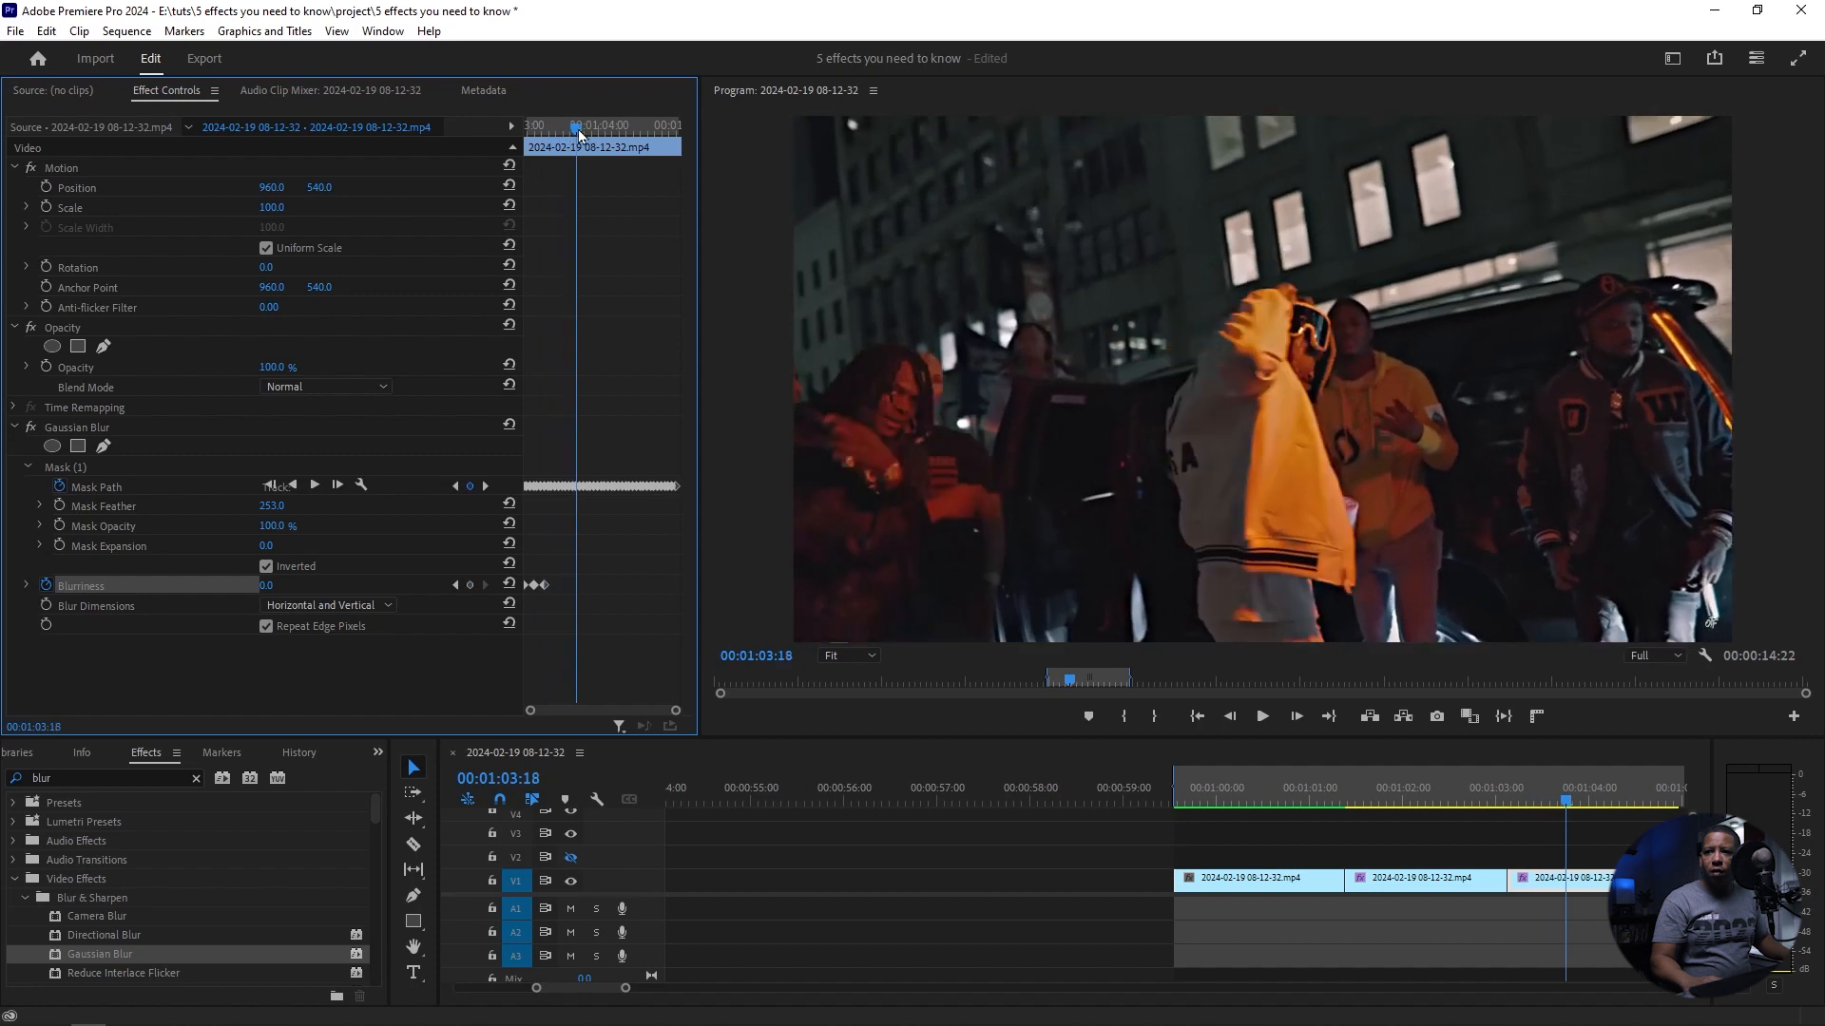
{"action": "left_click", "coordinate": [465, 587]}
{"action": "left_click_drag", "start_coordinate": [580, 133], "coordinate": [590, 133]}
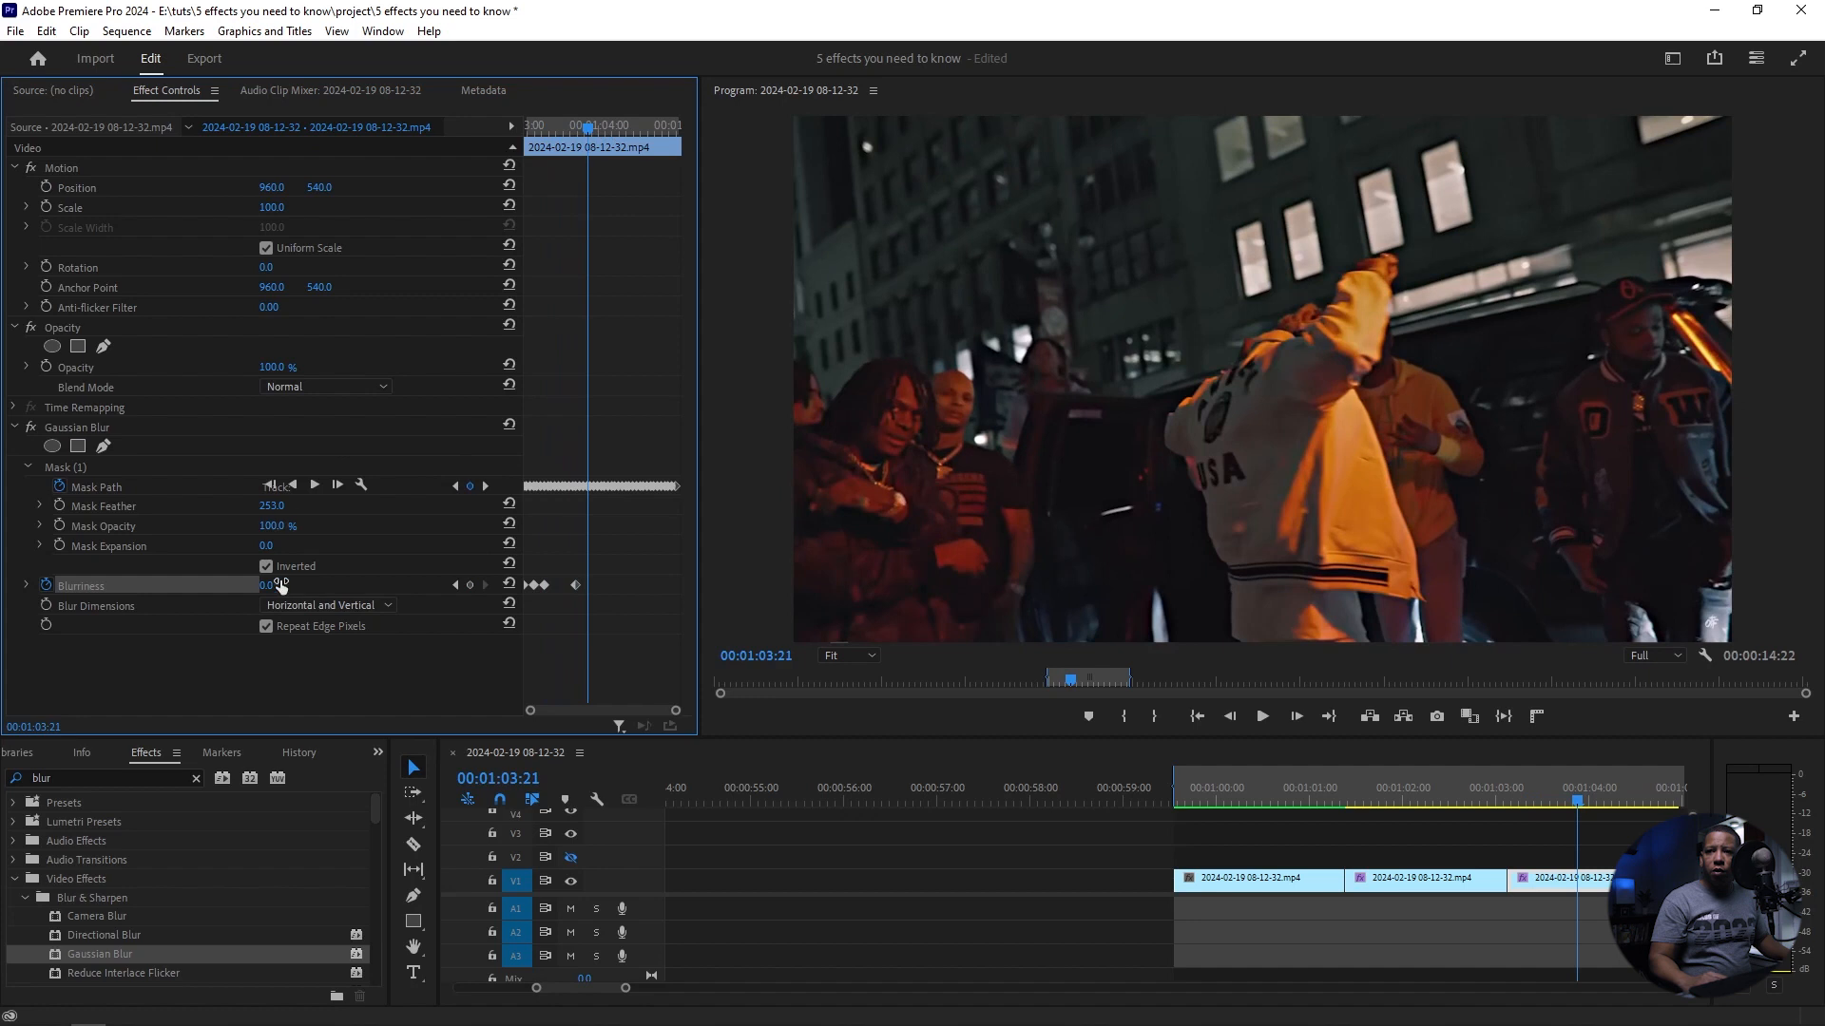
{"action": "left_click_drag", "start_coordinate": [266, 586], "coordinate": [304, 585]}
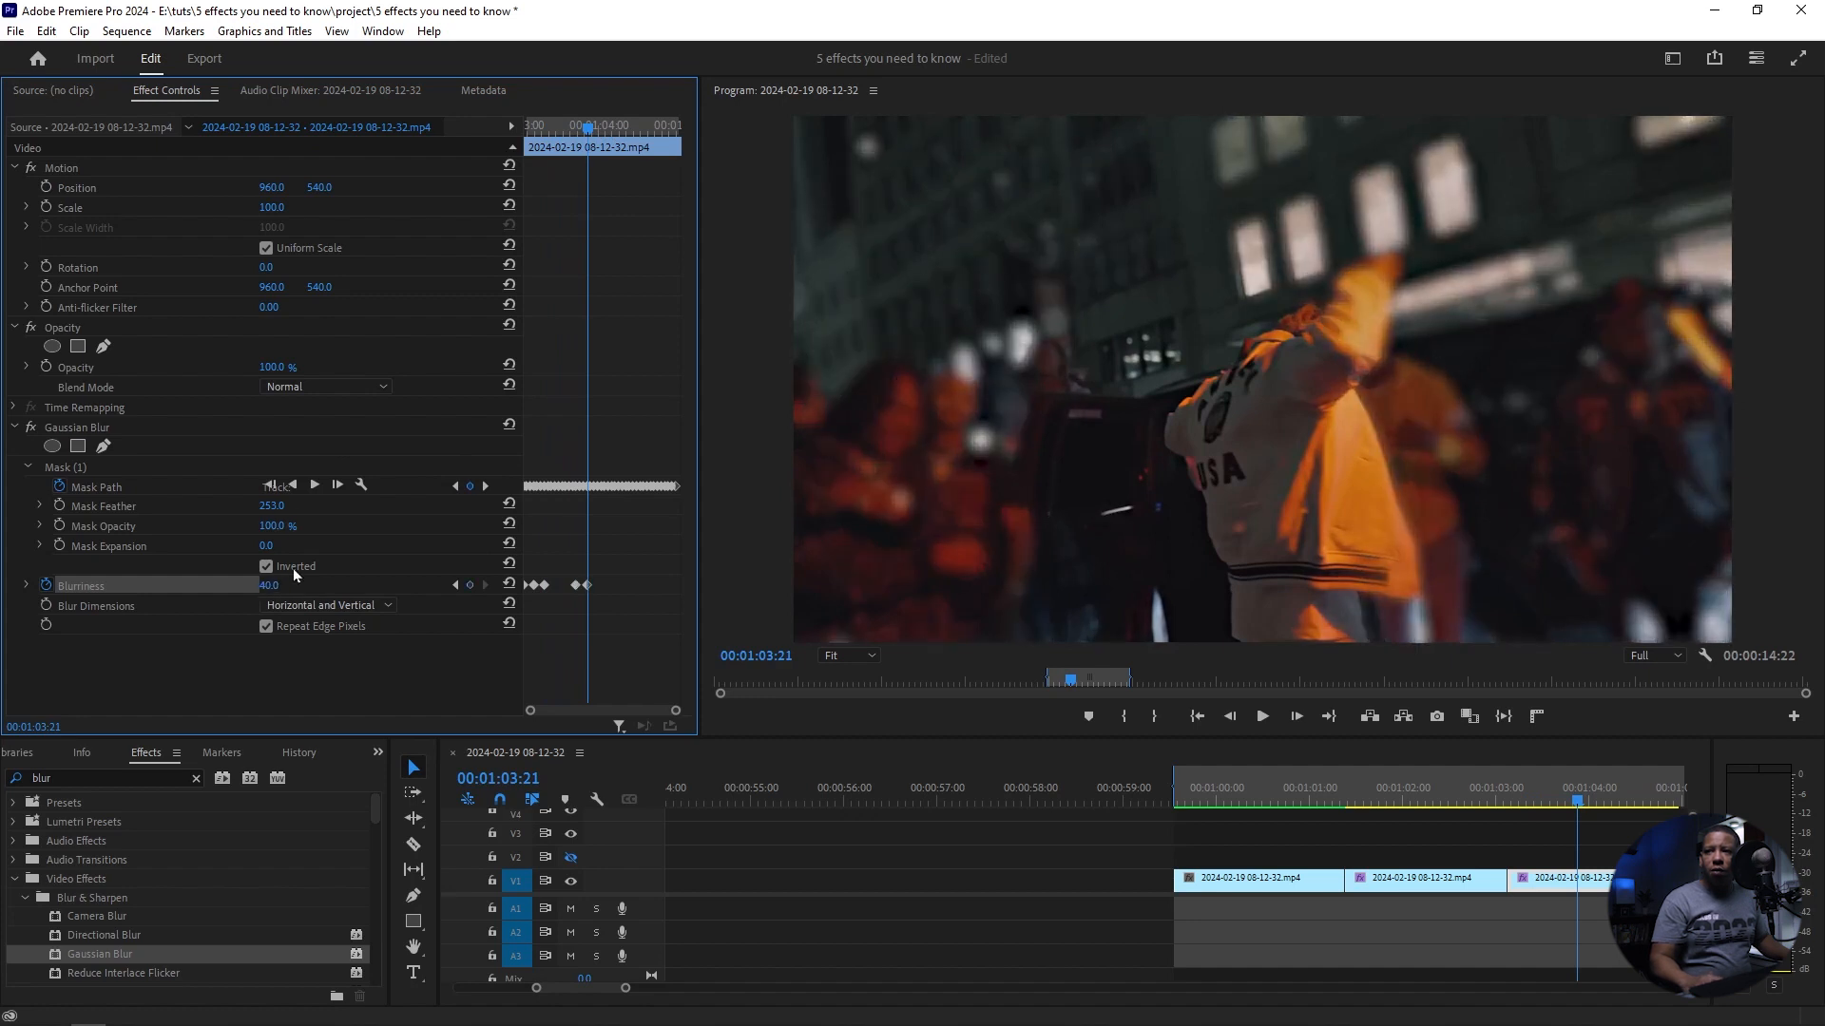
{"action": "left_click_drag", "start_coordinate": [590, 134], "coordinate": [599, 133]}
{"action": "left_click_drag", "start_coordinate": [269, 586], "coordinate": [231, 586]}
Step: Copy the second set of three Blurriness keyframes and paste it further along the same clip
{"action": "left_click_drag", "start_coordinate": [564, 574], "coordinate": [613, 603]}
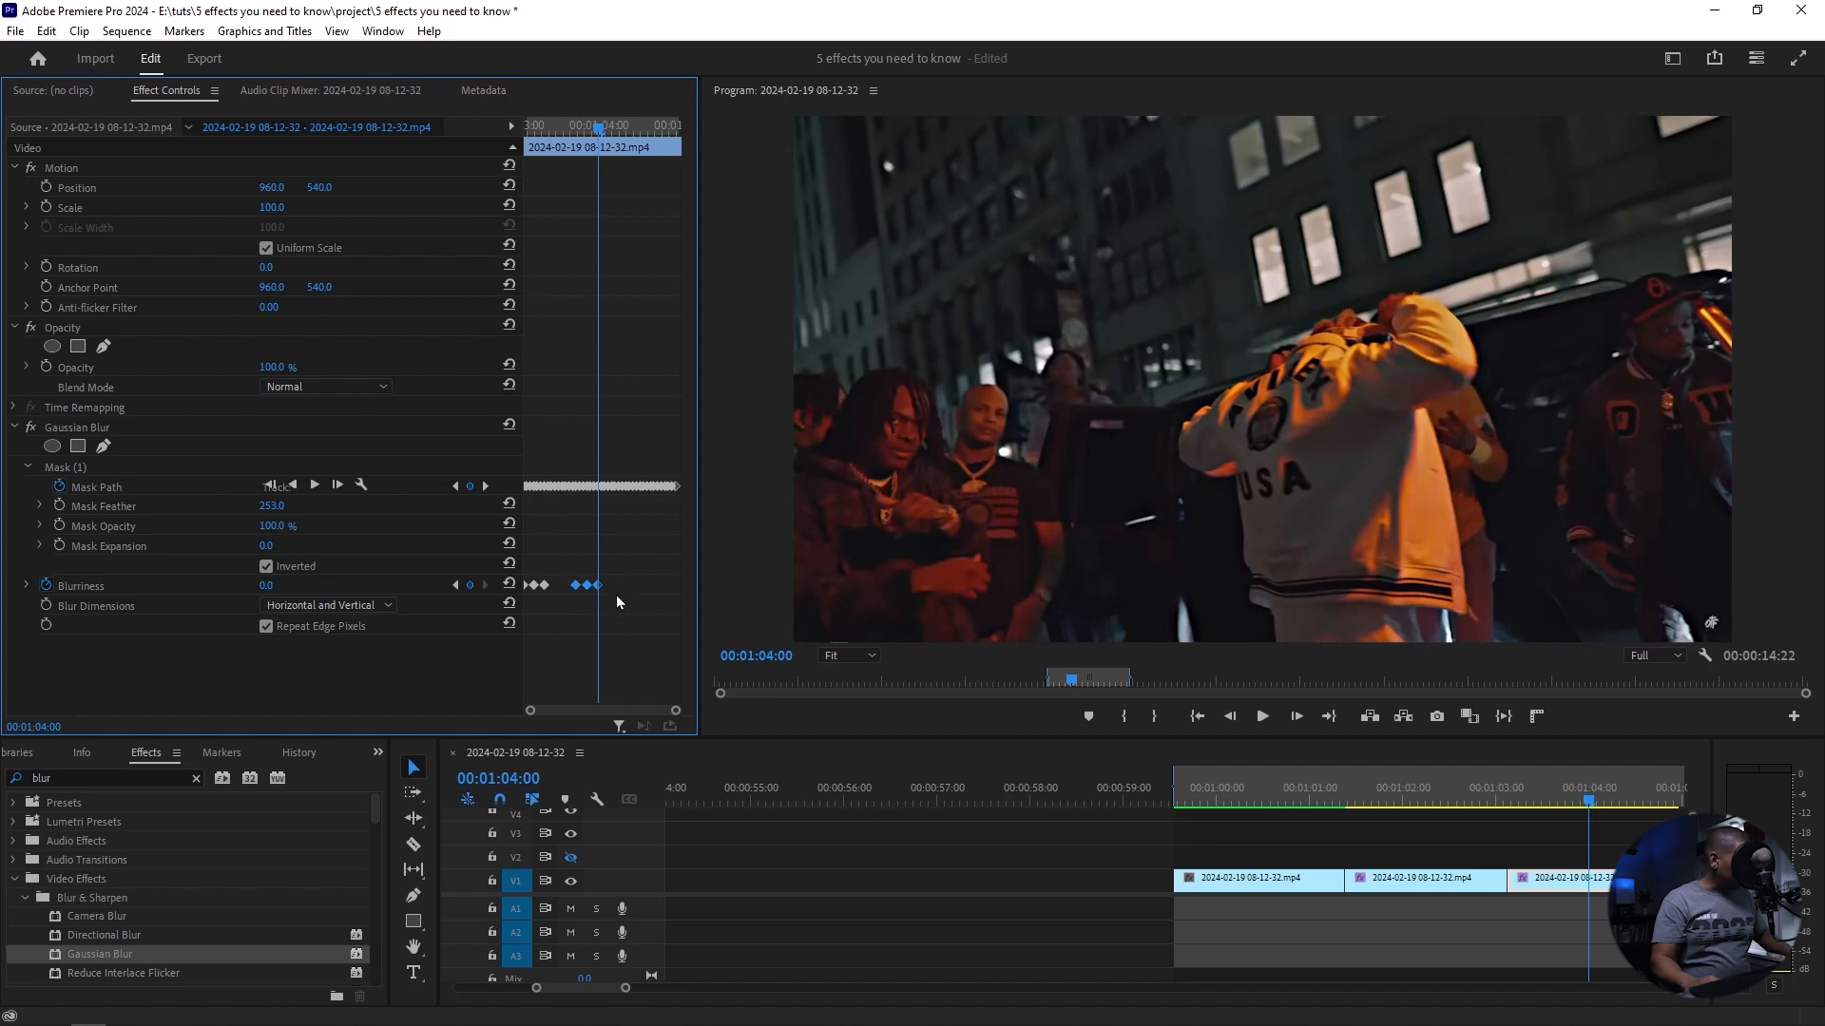
{"action": "left_click_drag", "start_coordinate": [600, 131], "coordinate": [506, 140]}
{"action": "key", "text": "ctrl+v"}
Step: Play the blurred clip and review the sequence from 00:00:59:14
{"action": "key", "text": "space"}
{"action": "key", "text": "space"}
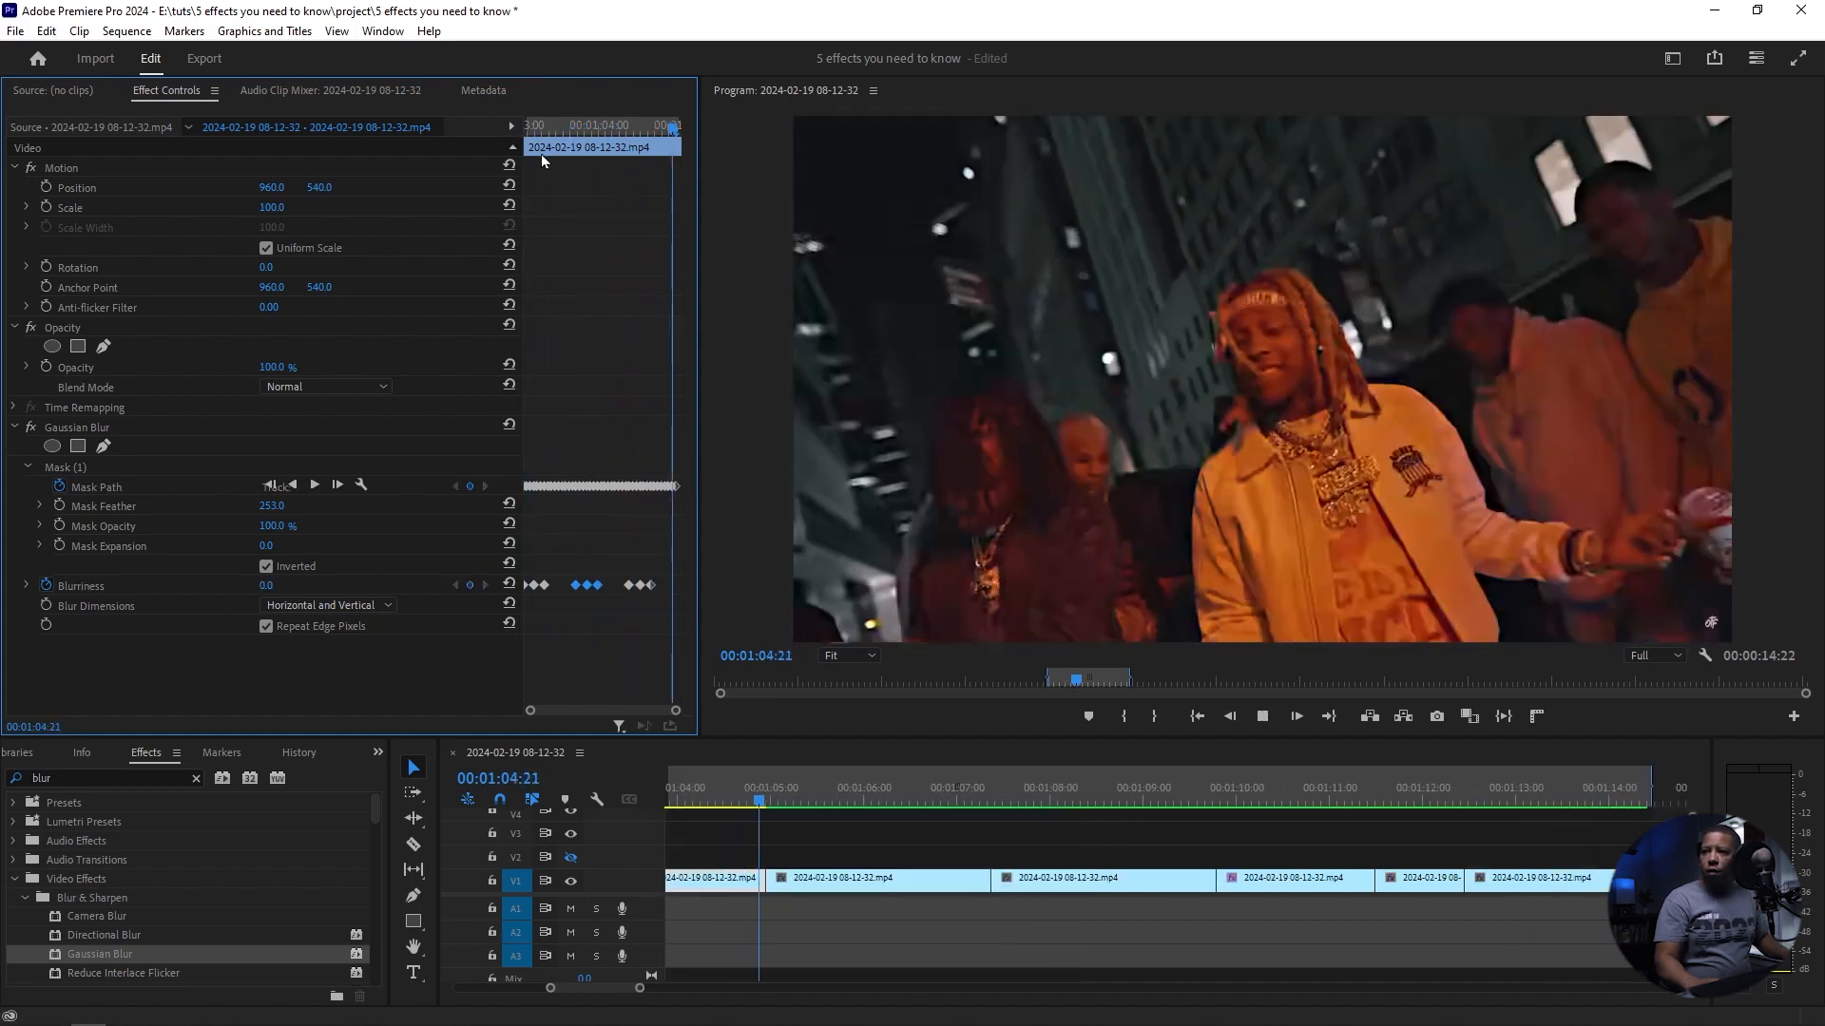
{"action": "left_click_drag", "start_coordinate": [765, 806], "coordinate": [1274, 773]}
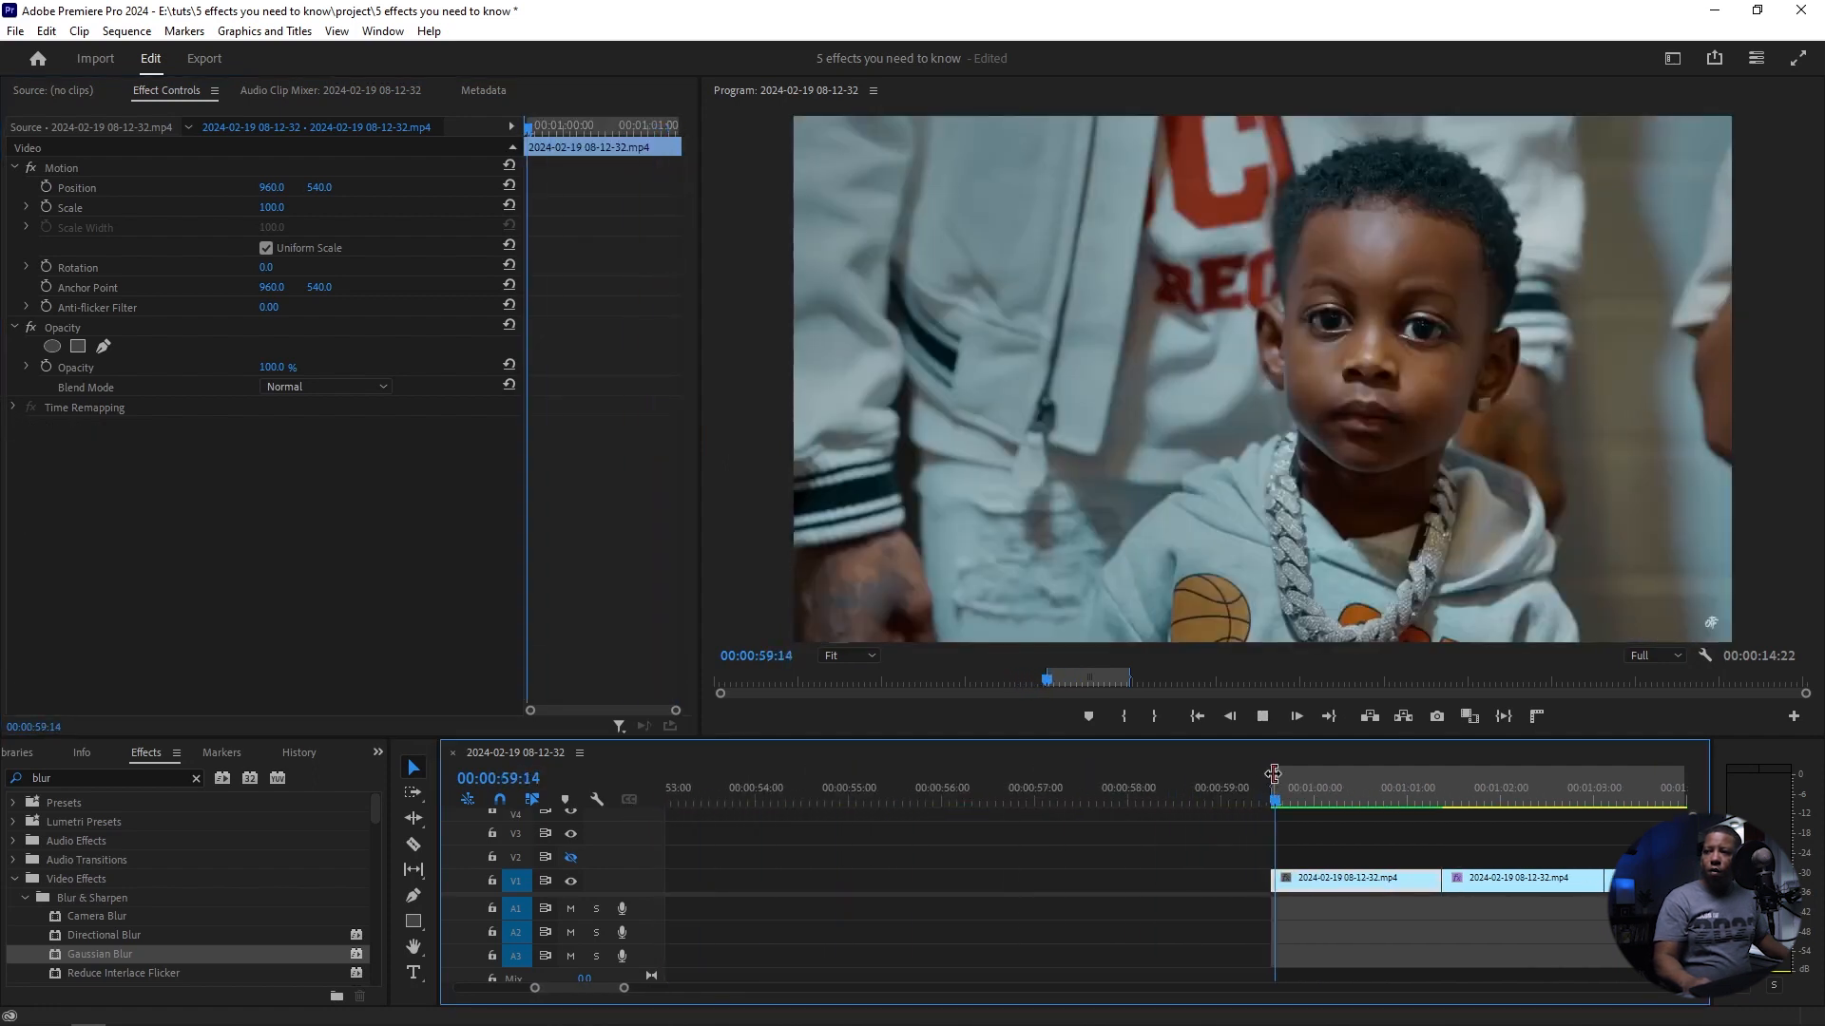
{"action": "key", "text": "space"}
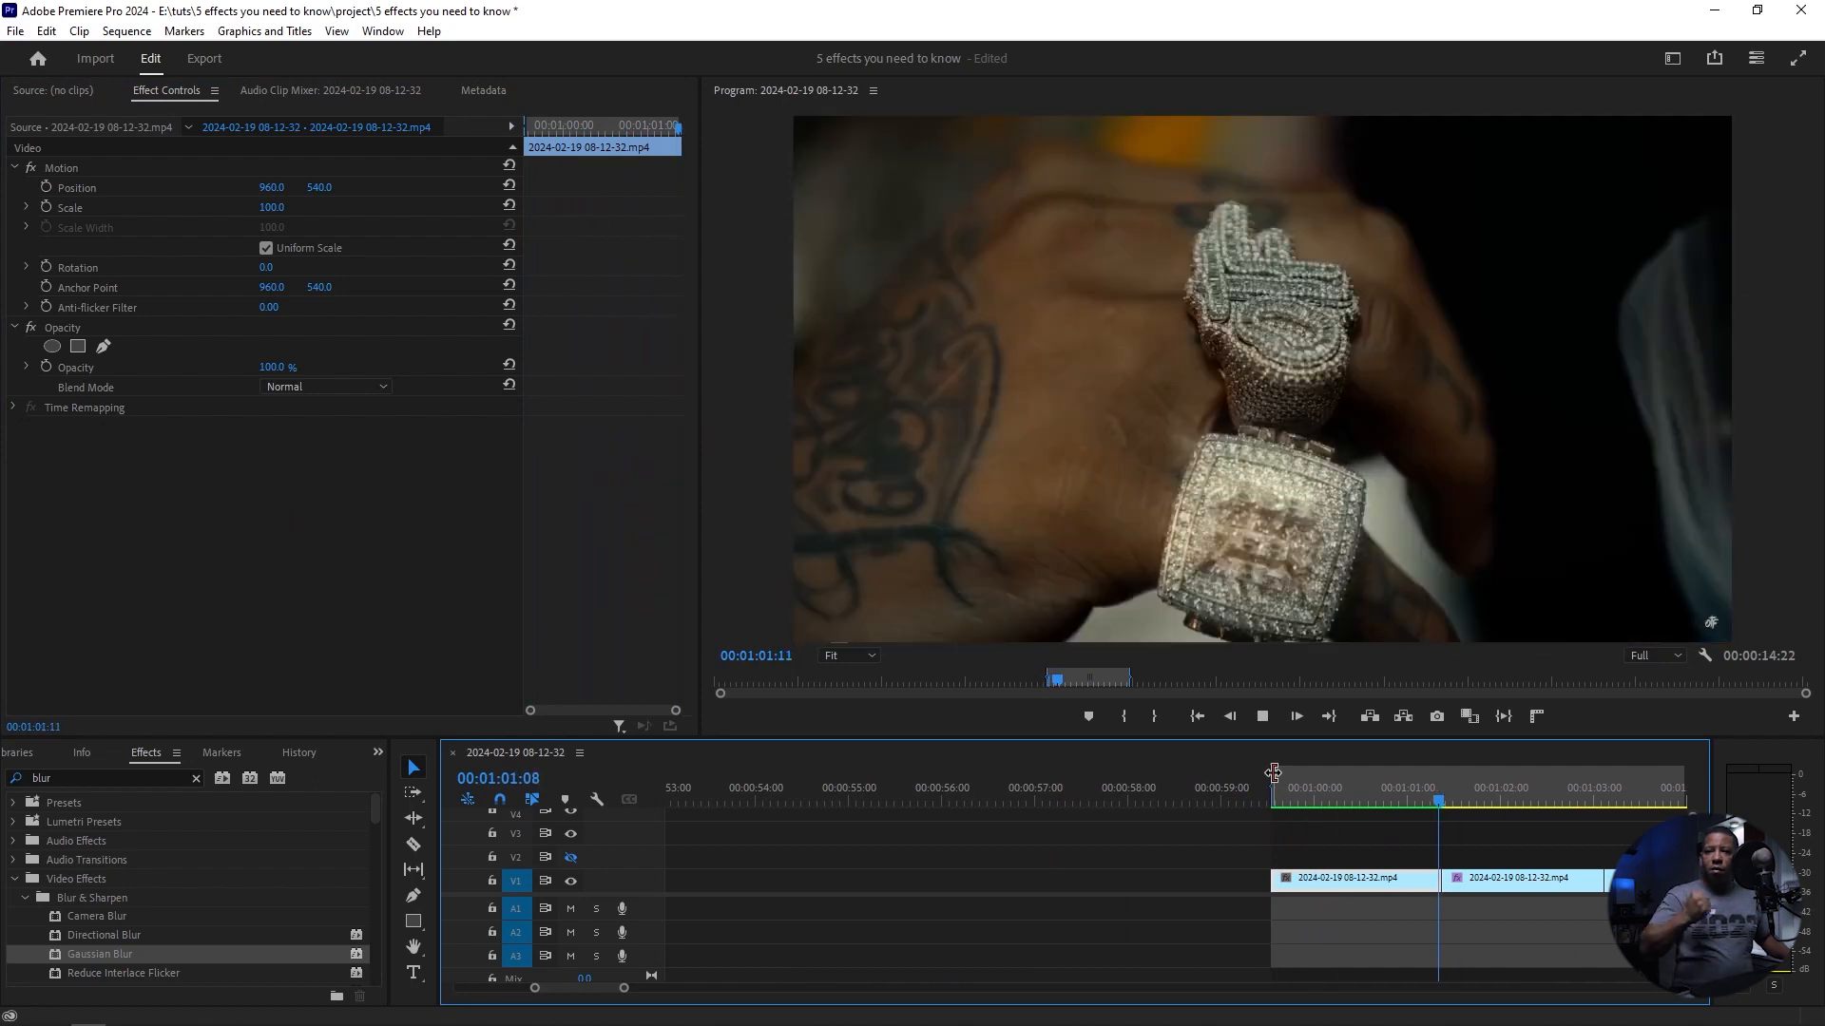
Step: Find the Lens Distortion effect and apply it to the fourth clip, with the playhead at its start, 00:01:04:23
{"action": "left_click", "coordinate": [879, 807]}
{"action": "mouse_move", "coordinate": [879, 810]}
{"action": "left_mouse_down"}
{"action": "mouse_move", "coordinate": [861, 807]}
{"action": "mouse_move", "coordinate": [899, 810]}
{"action": "left_mouse_up"}
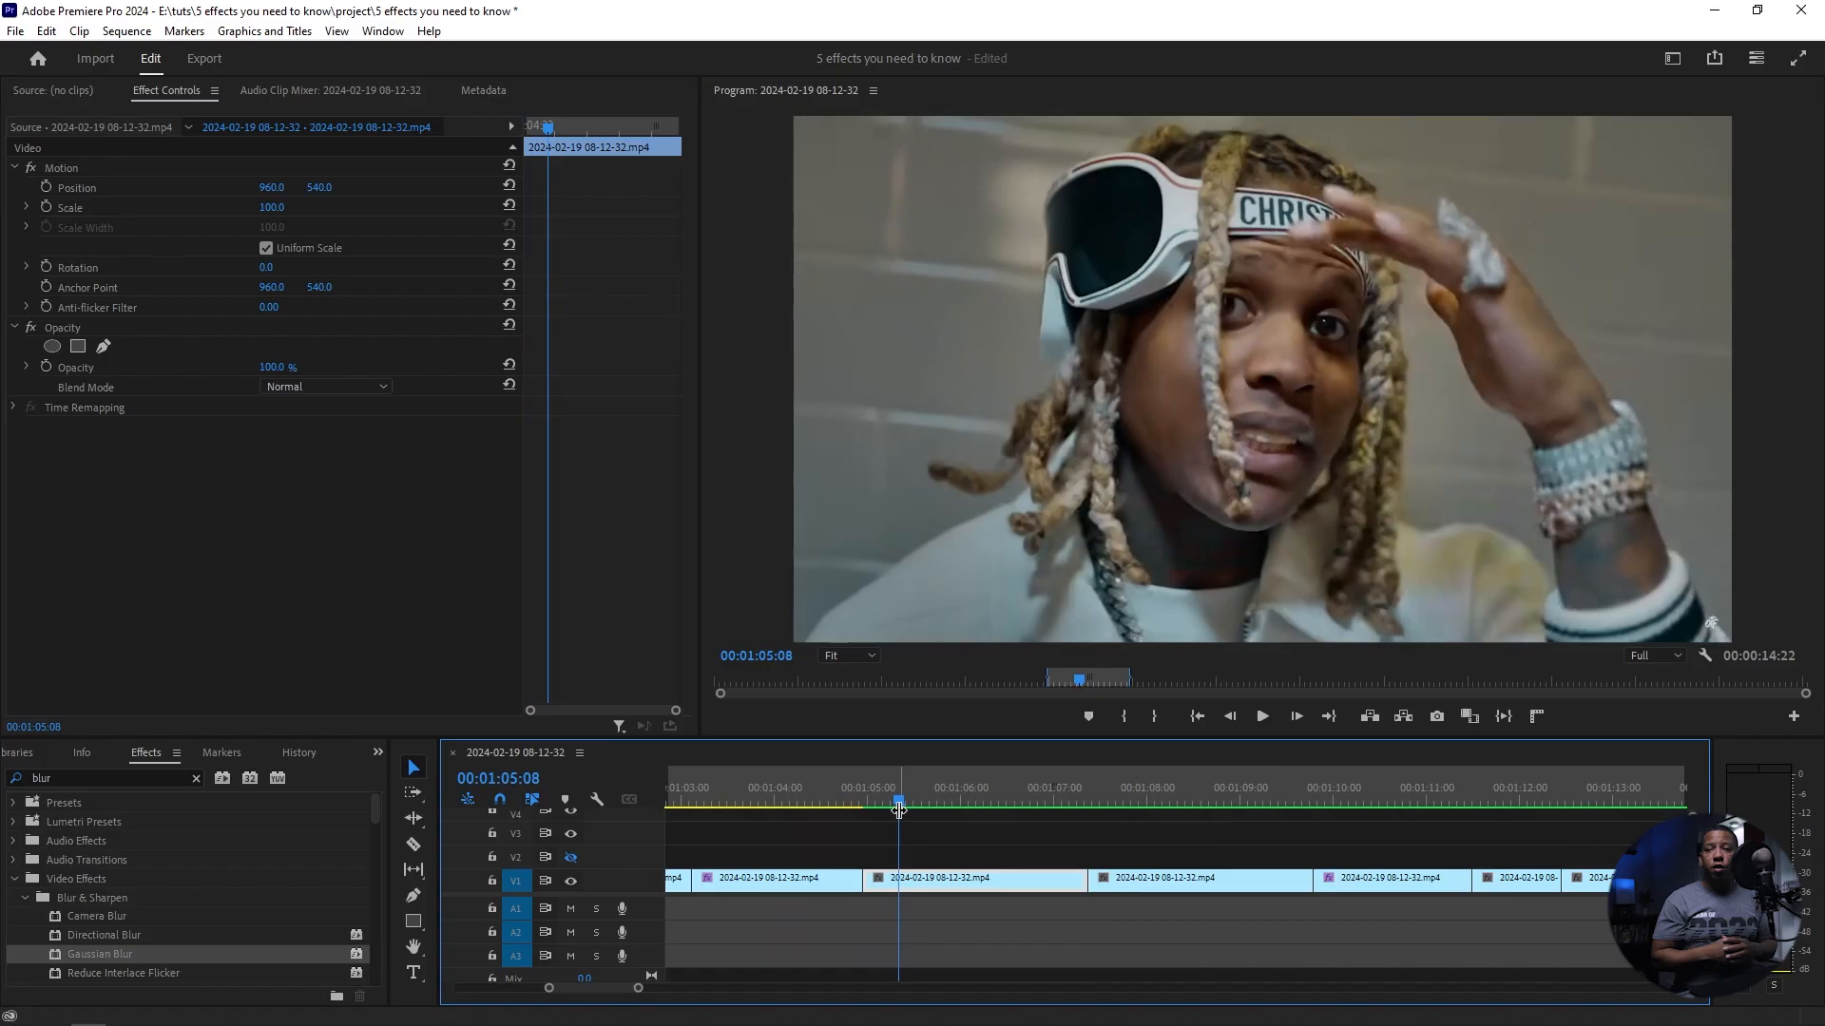
{"action": "left_click_drag", "start_coordinate": [902, 805], "coordinate": [869, 807]}
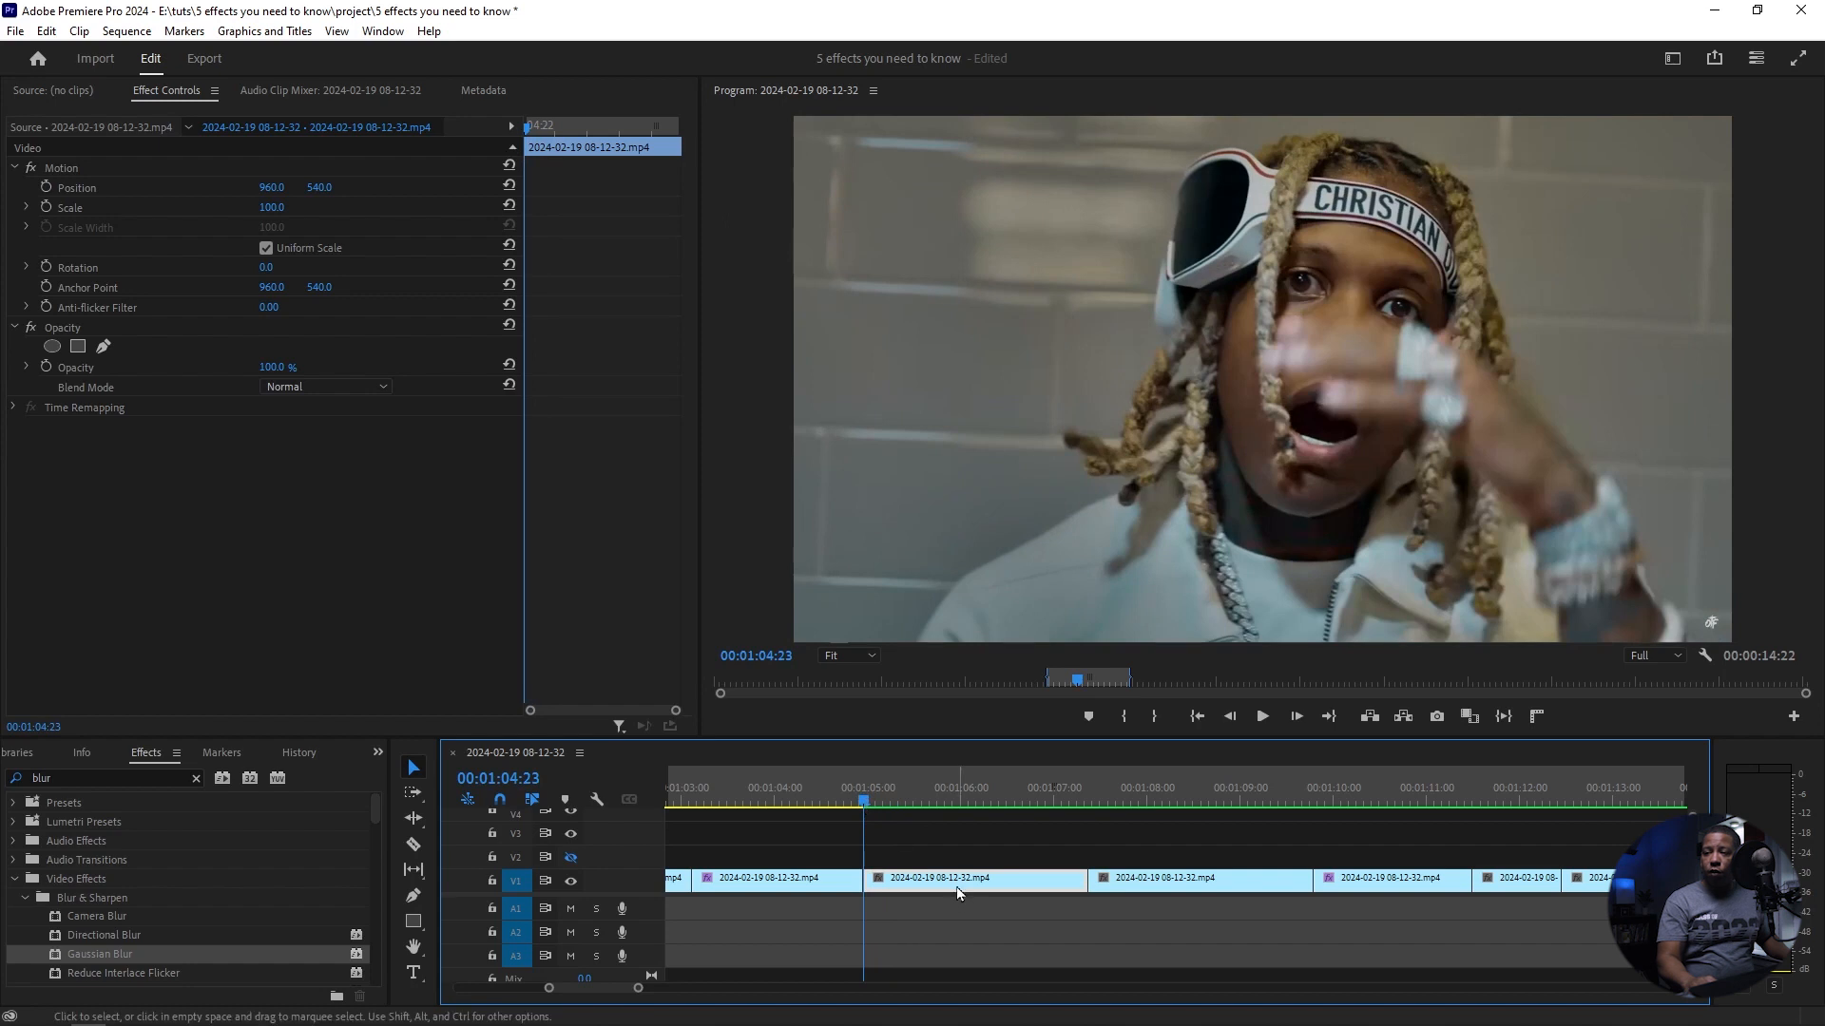
{"action": "double_click", "coordinate": [66, 778]}
{"action": "type", "text": "lens di"}
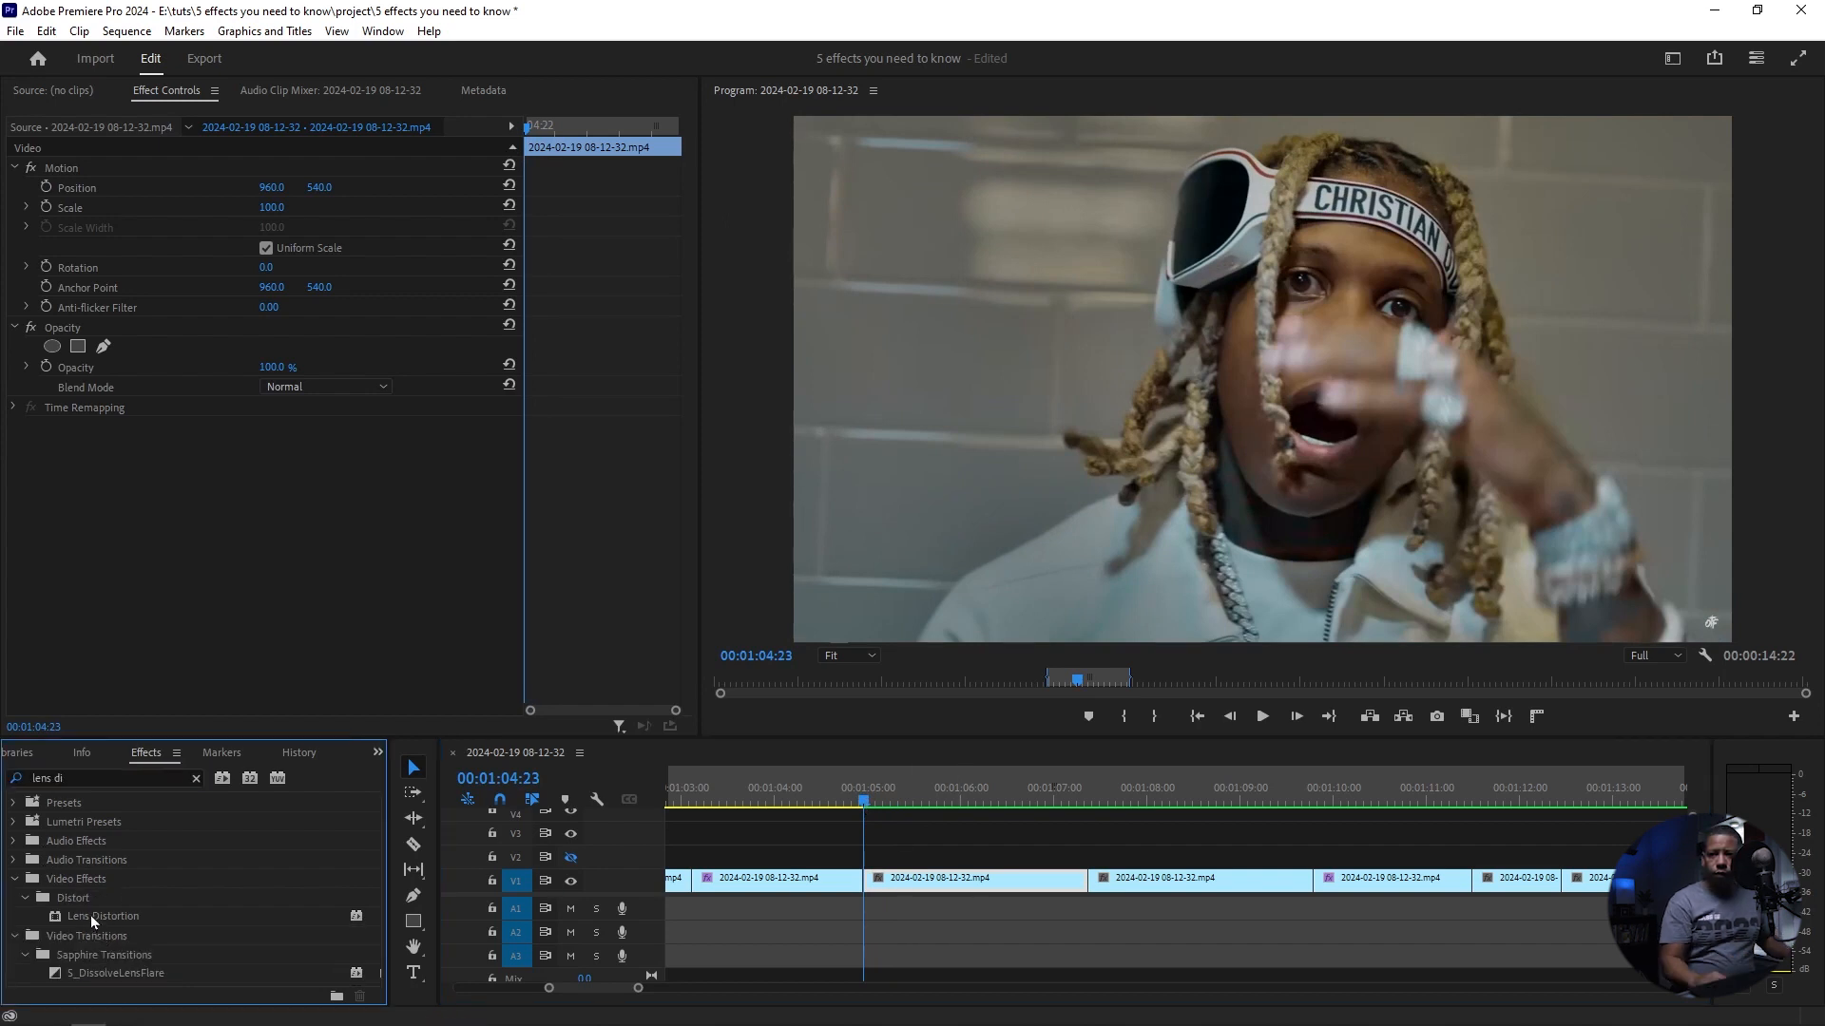
{"action": "left_click_drag", "start_coordinate": [89, 915], "coordinate": [943, 882]}
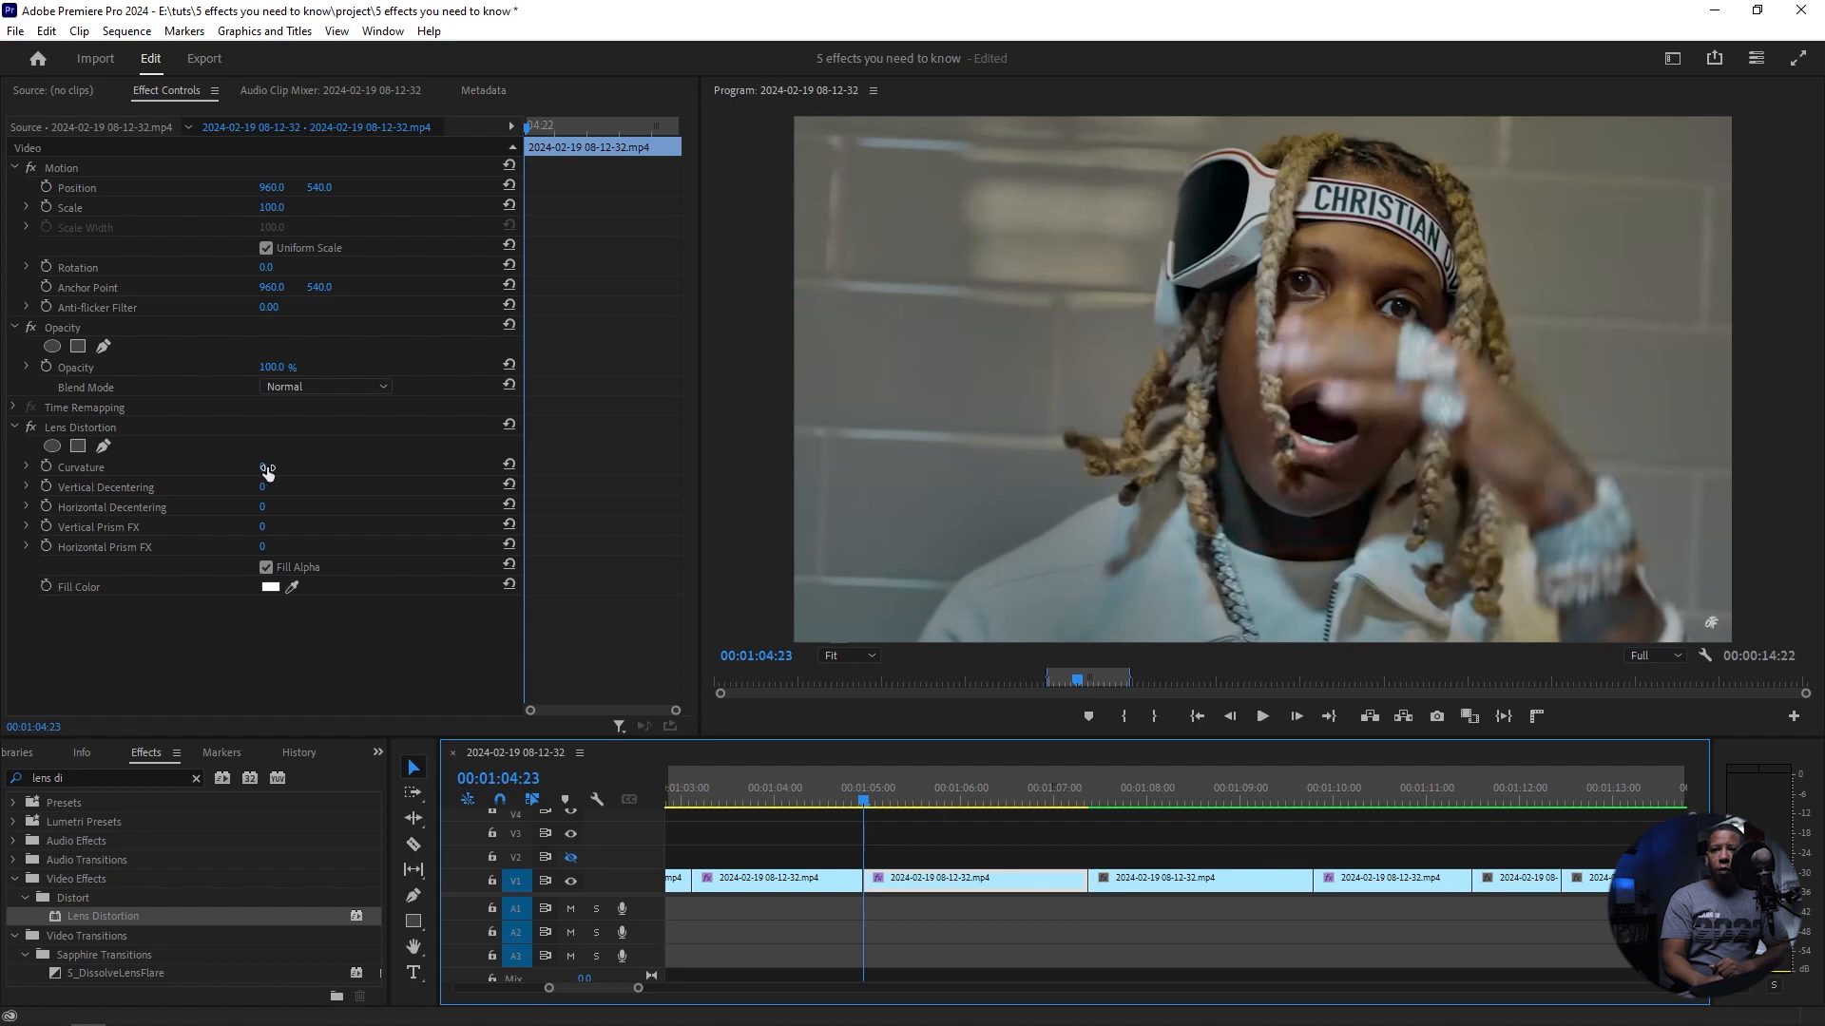
Step: Try a Lens Distortion Curvature of -43, reset it, and keyframe Curvature at 0 on 00:01:04:23 and 00:01:05:11
{"action": "mouse_move", "coordinate": [263, 471]}
{"action": "left_mouse_down"}
{"action": "mouse_move", "coordinate": [295, 471]}
{"action": "mouse_move", "coordinate": [168, 471]}
{"action": "mouse_move", "coordinate": [257, 471]}
{"action": "left_mouse_up"}
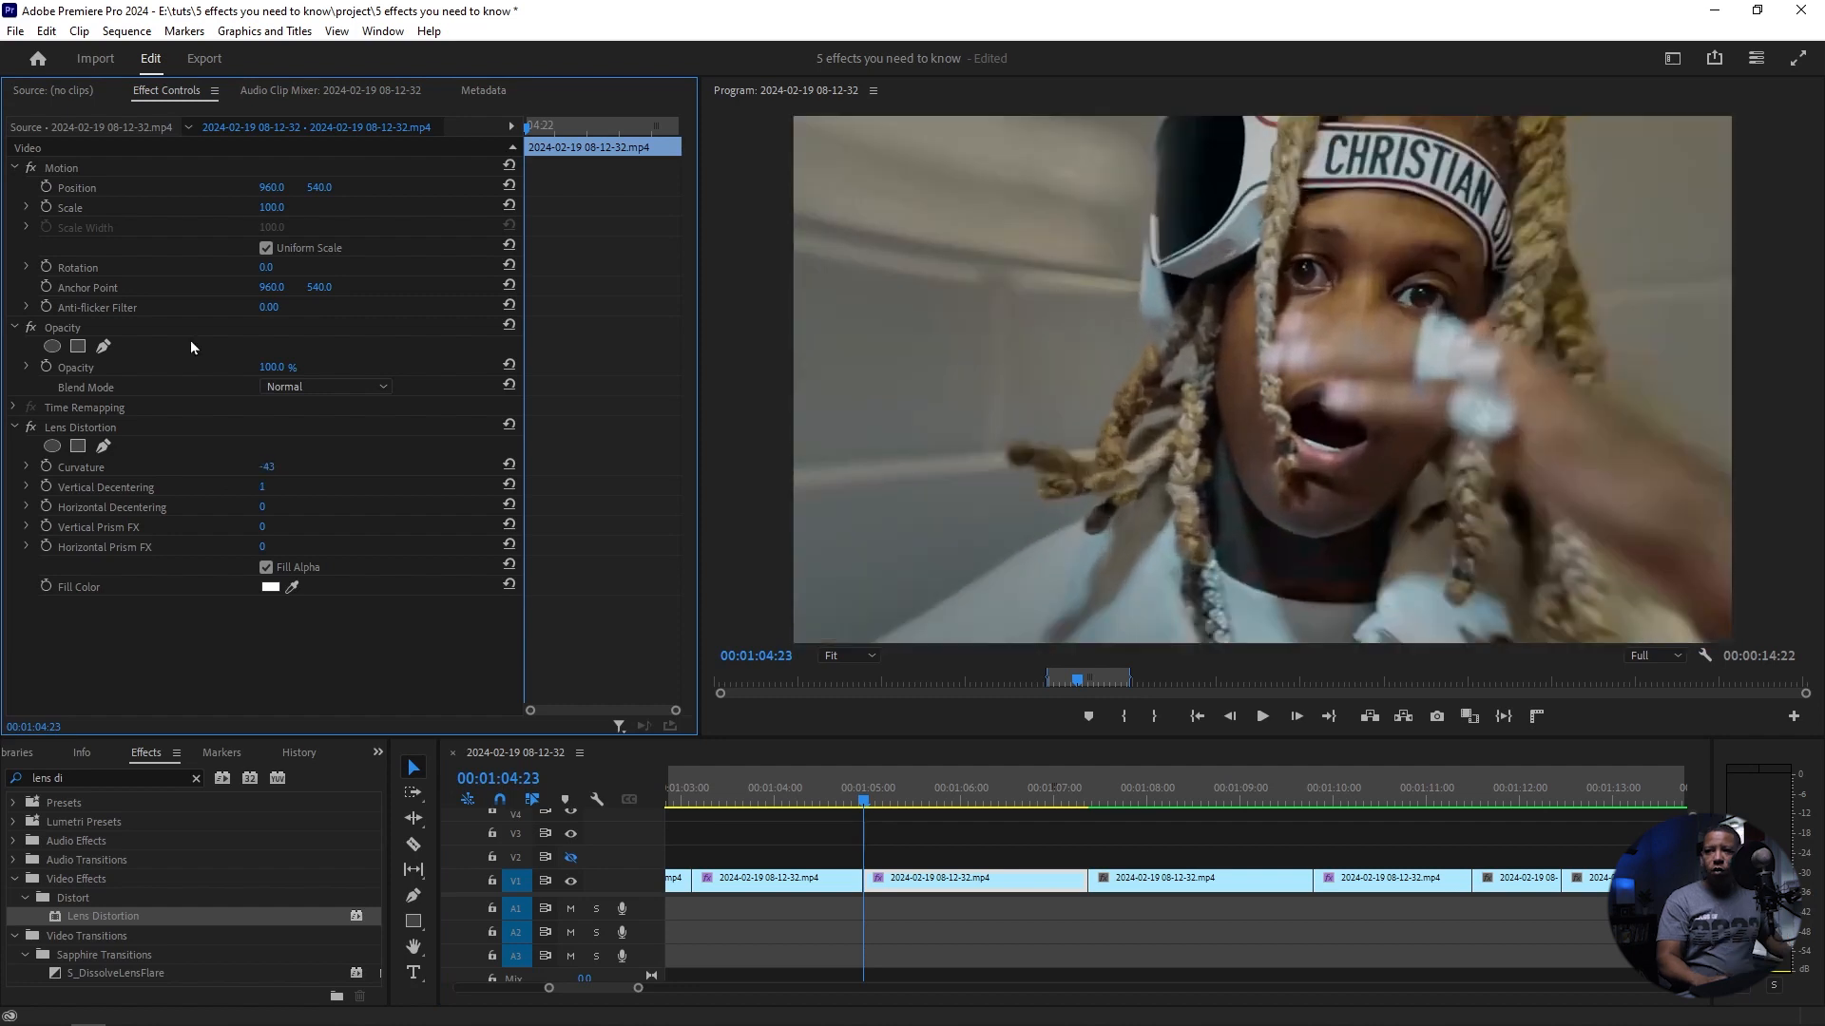
{"action": "left_click", "coordinate": [509, 465]}
{"action": "left_click", "coordinate": [46, 467]}
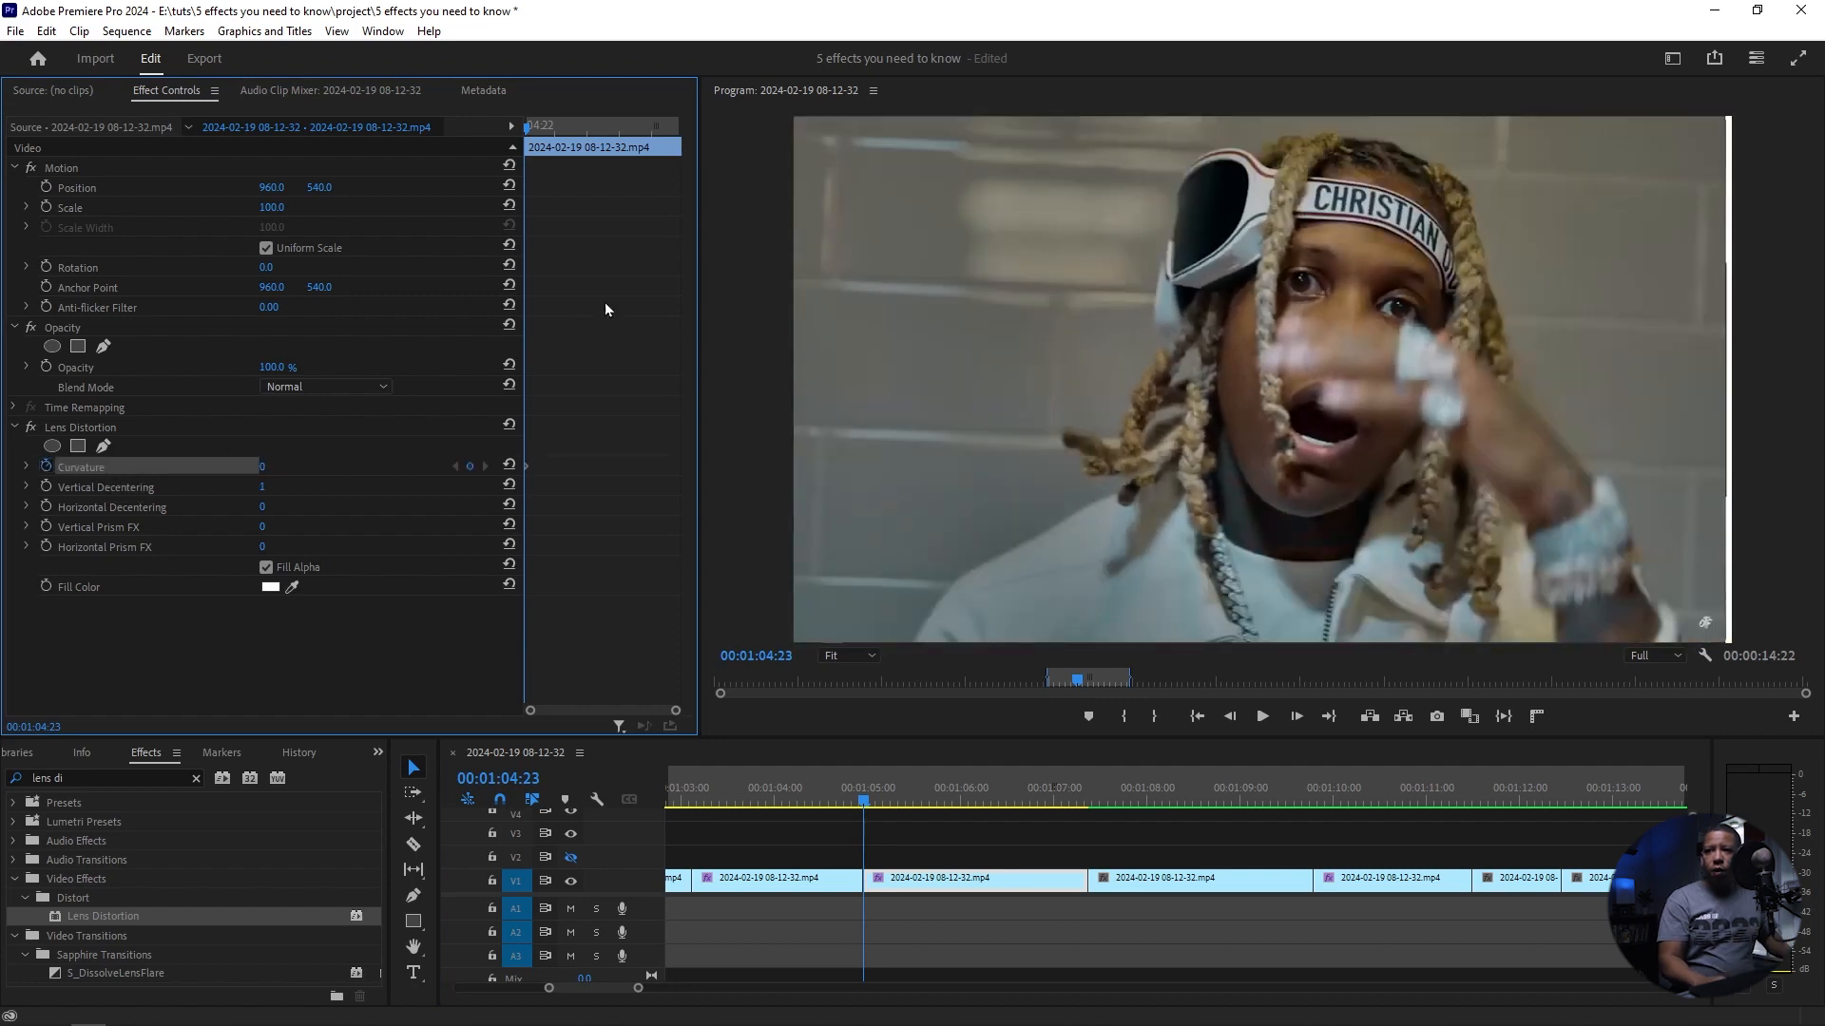
{"action": "left_click_drag", "start_coordinate": [528, 134], "coordinate": [561, 142]}
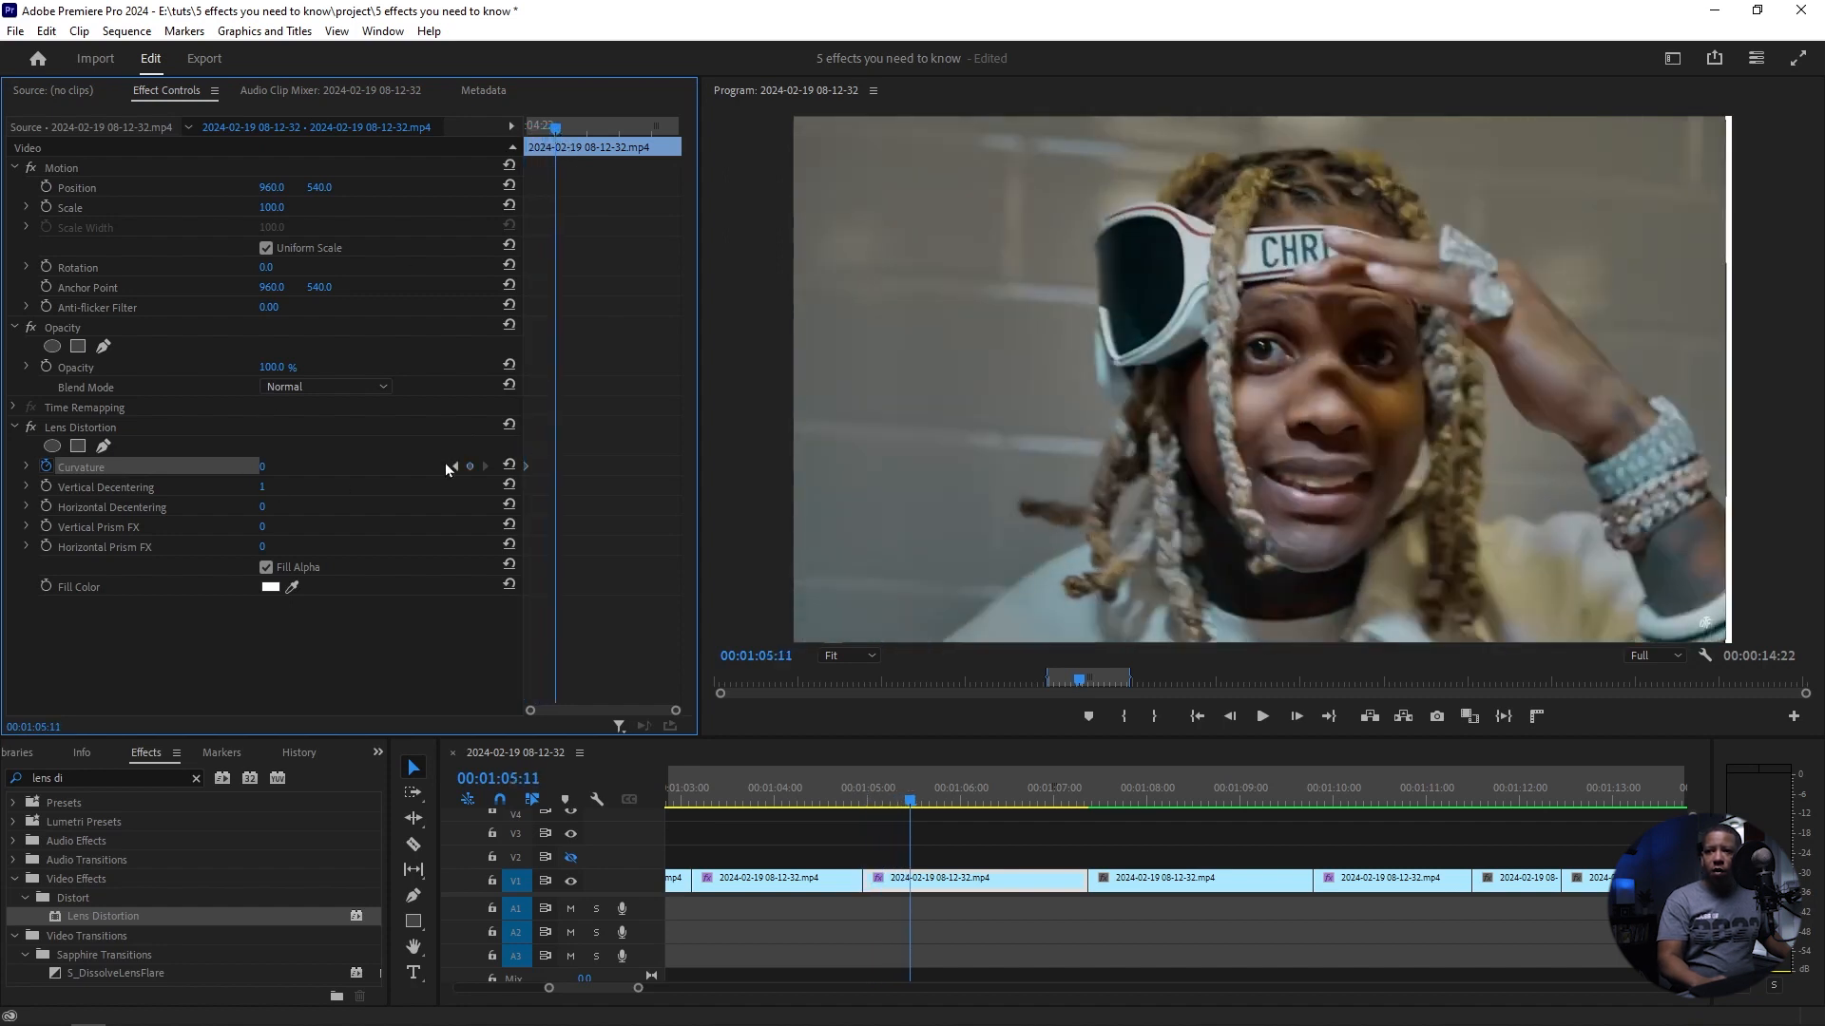
{"action": "left_click", "coordinate": [470, 468]}
Step: Add Curvature keyframes of -60 at 00:01:05:23 and 00:01:06:12, and 0 at 00:01:06:19
{"action": "left_click_drag", "start_coordinate": [557, 136], "coordinate": [590, 142]}
{"action": "mouse_move", "coordinate": [262, 466]}
{"action": "left_mouse_down"}
{"action": "mouse_move", "coordinate": [207, 466]}
{"action": "mouse_move", "coordinate": [286, 467]}
{"action": "left_mouse_up"}
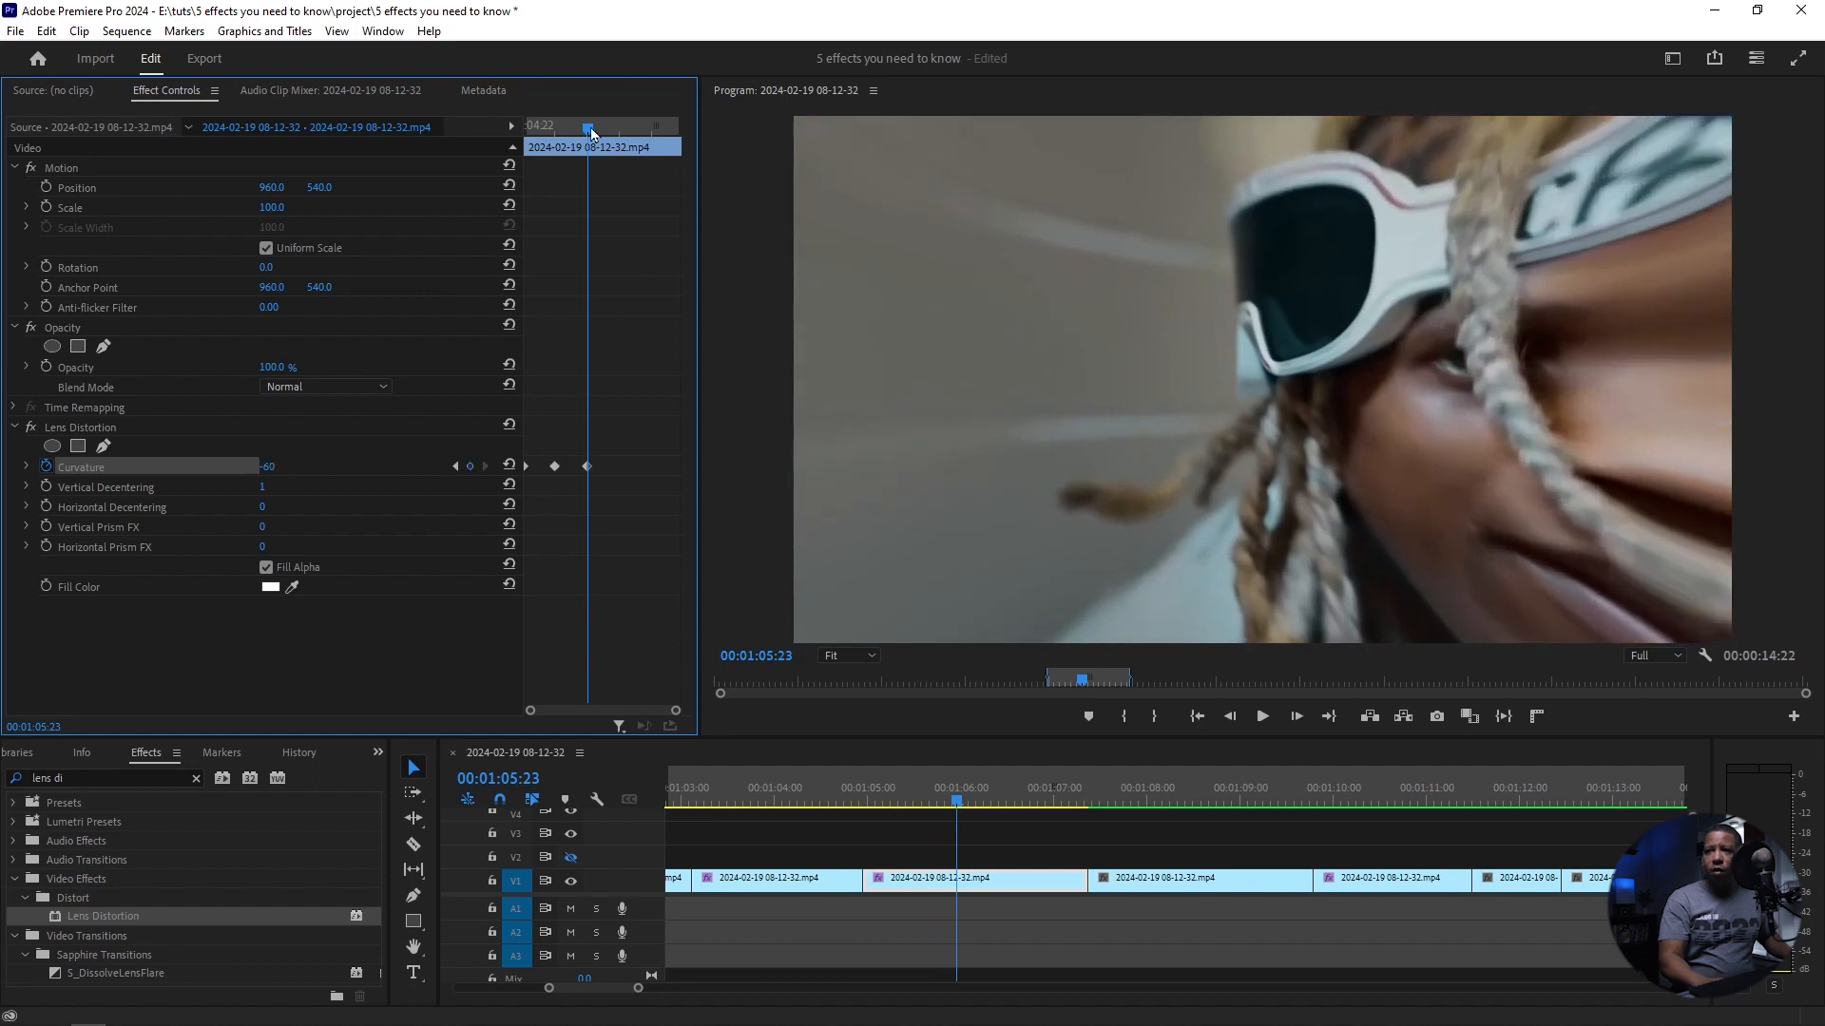
{"action": "left_click_drag", "start_coordinate": [594, 135], "coordinate": [627, 142]}
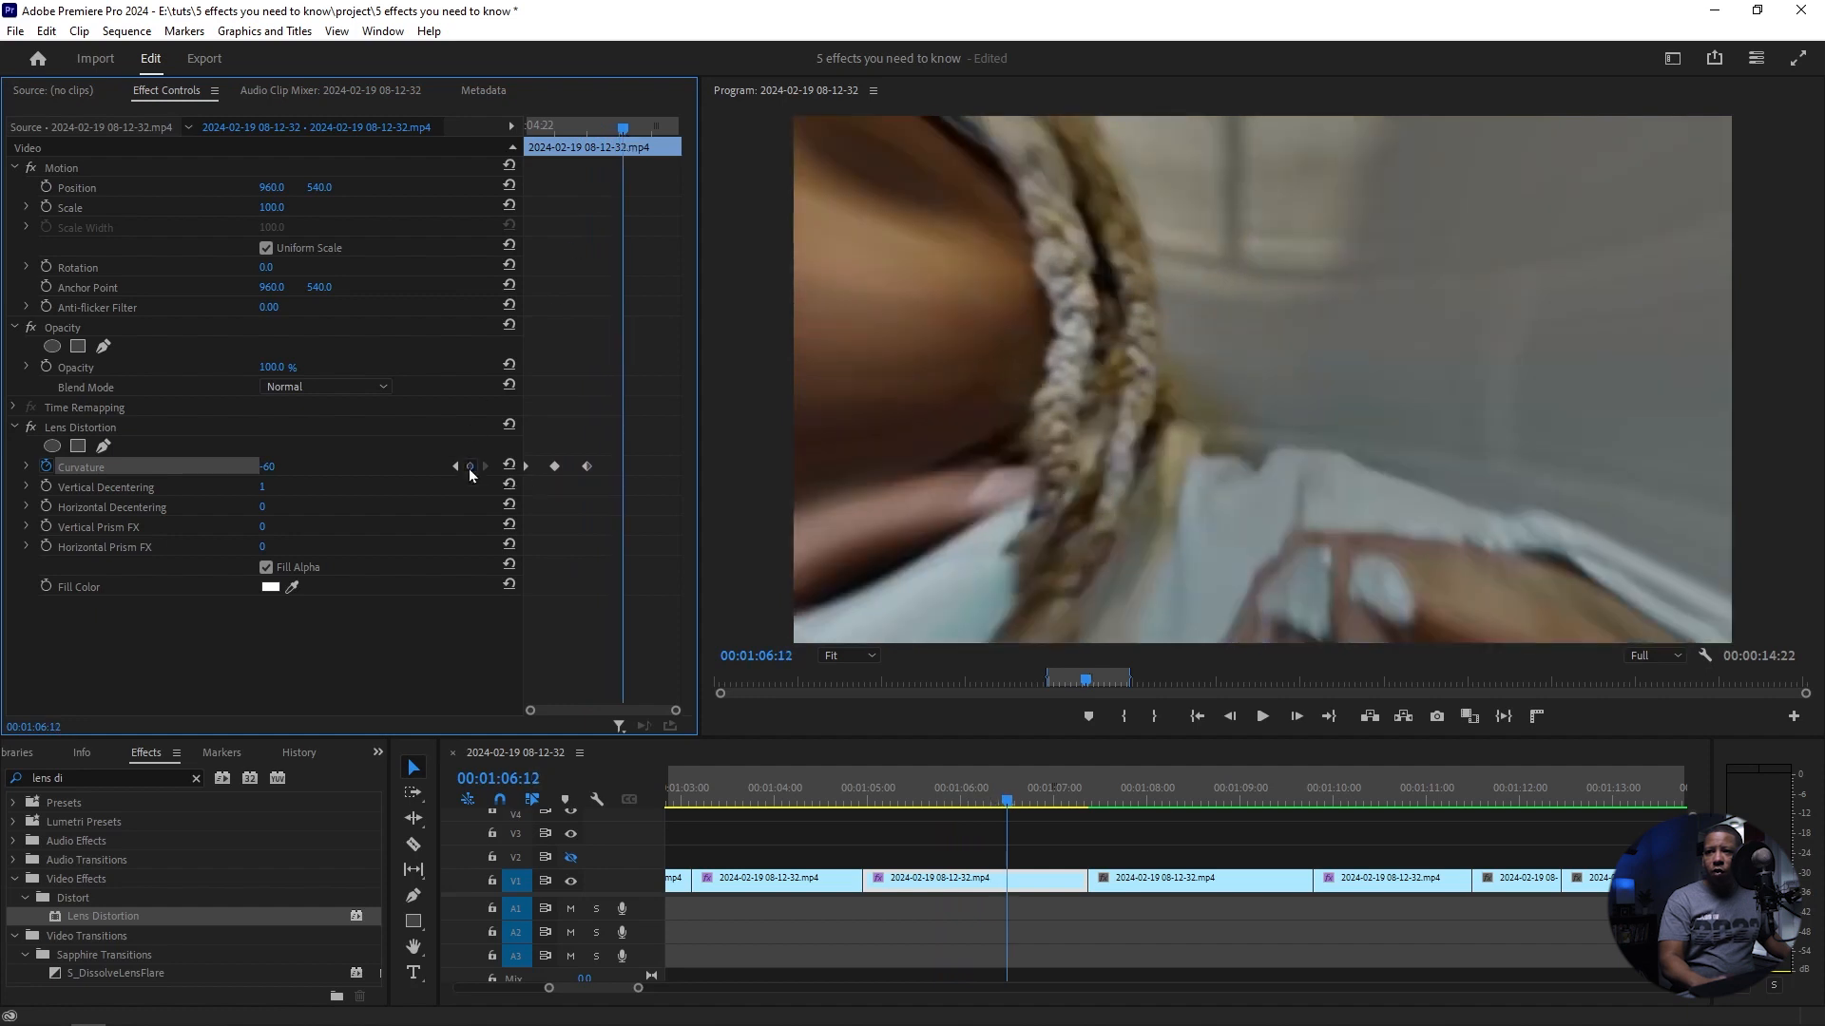
{"action": "left_click_drag", "start_coordinate": [626, 135], "coordinate": [642, 136]}
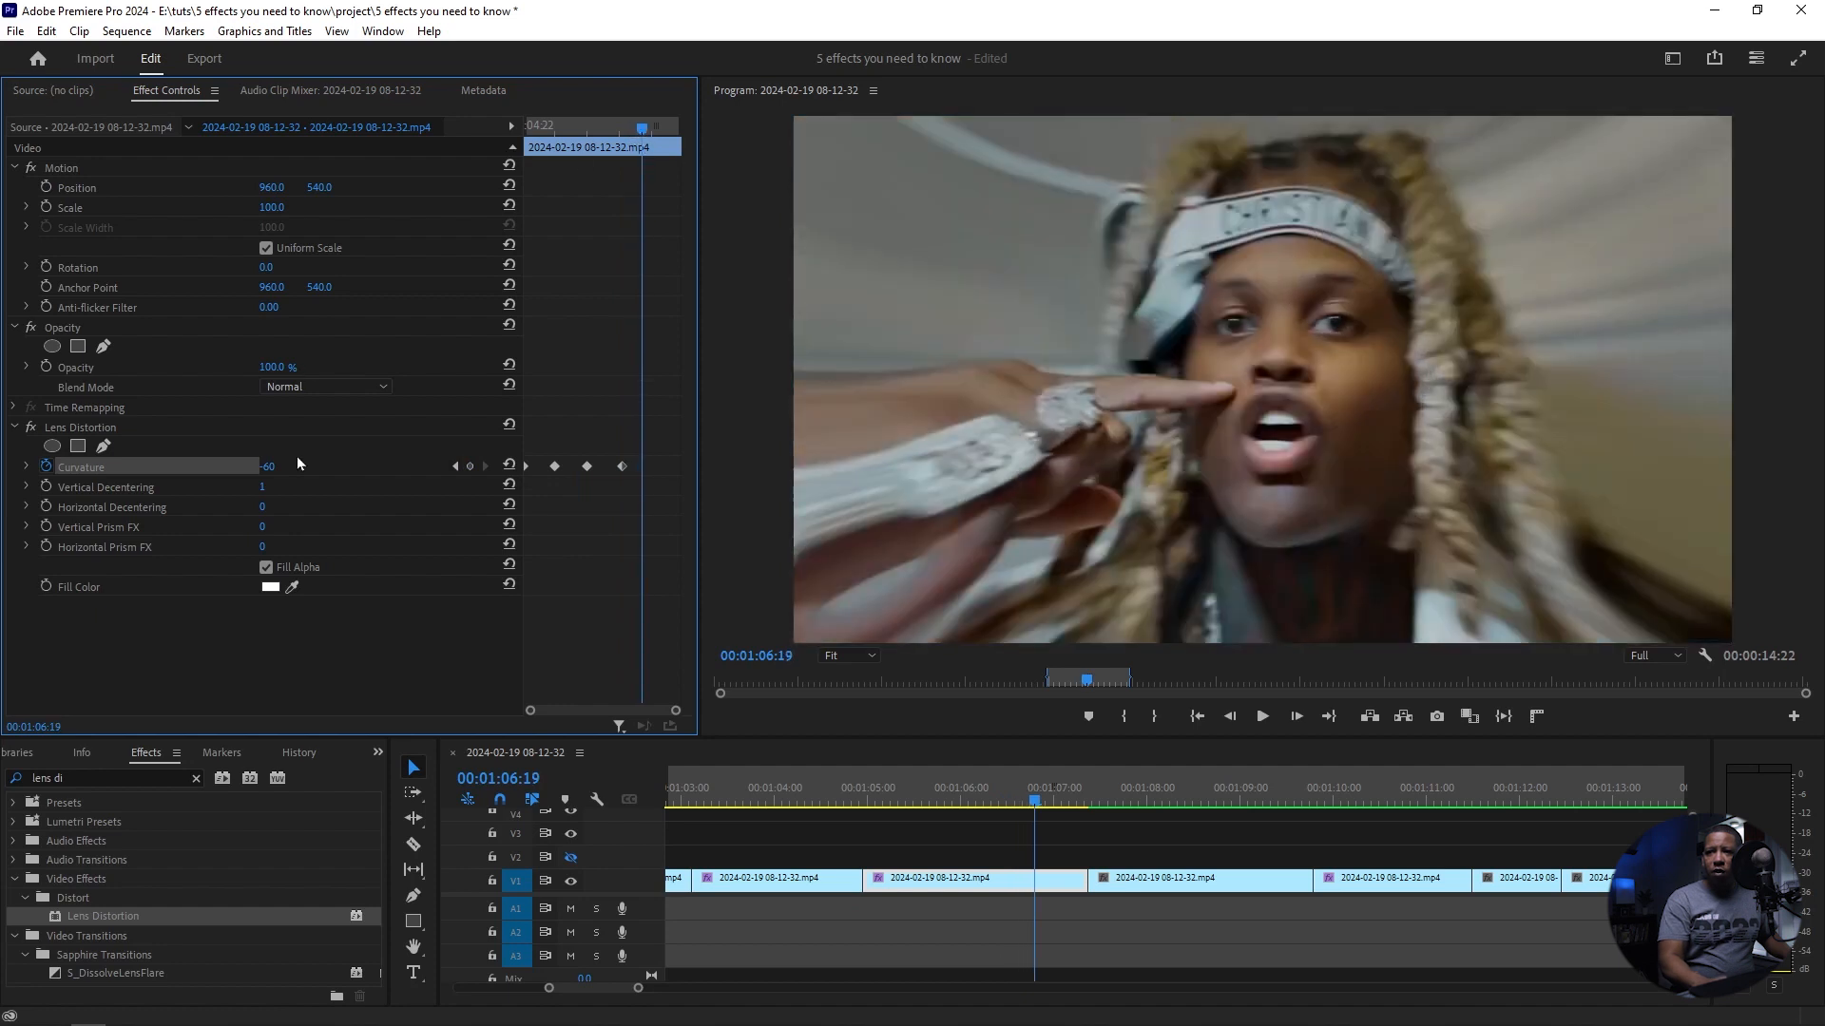
{"action": "left_click", "coordinate": [509, 465]}
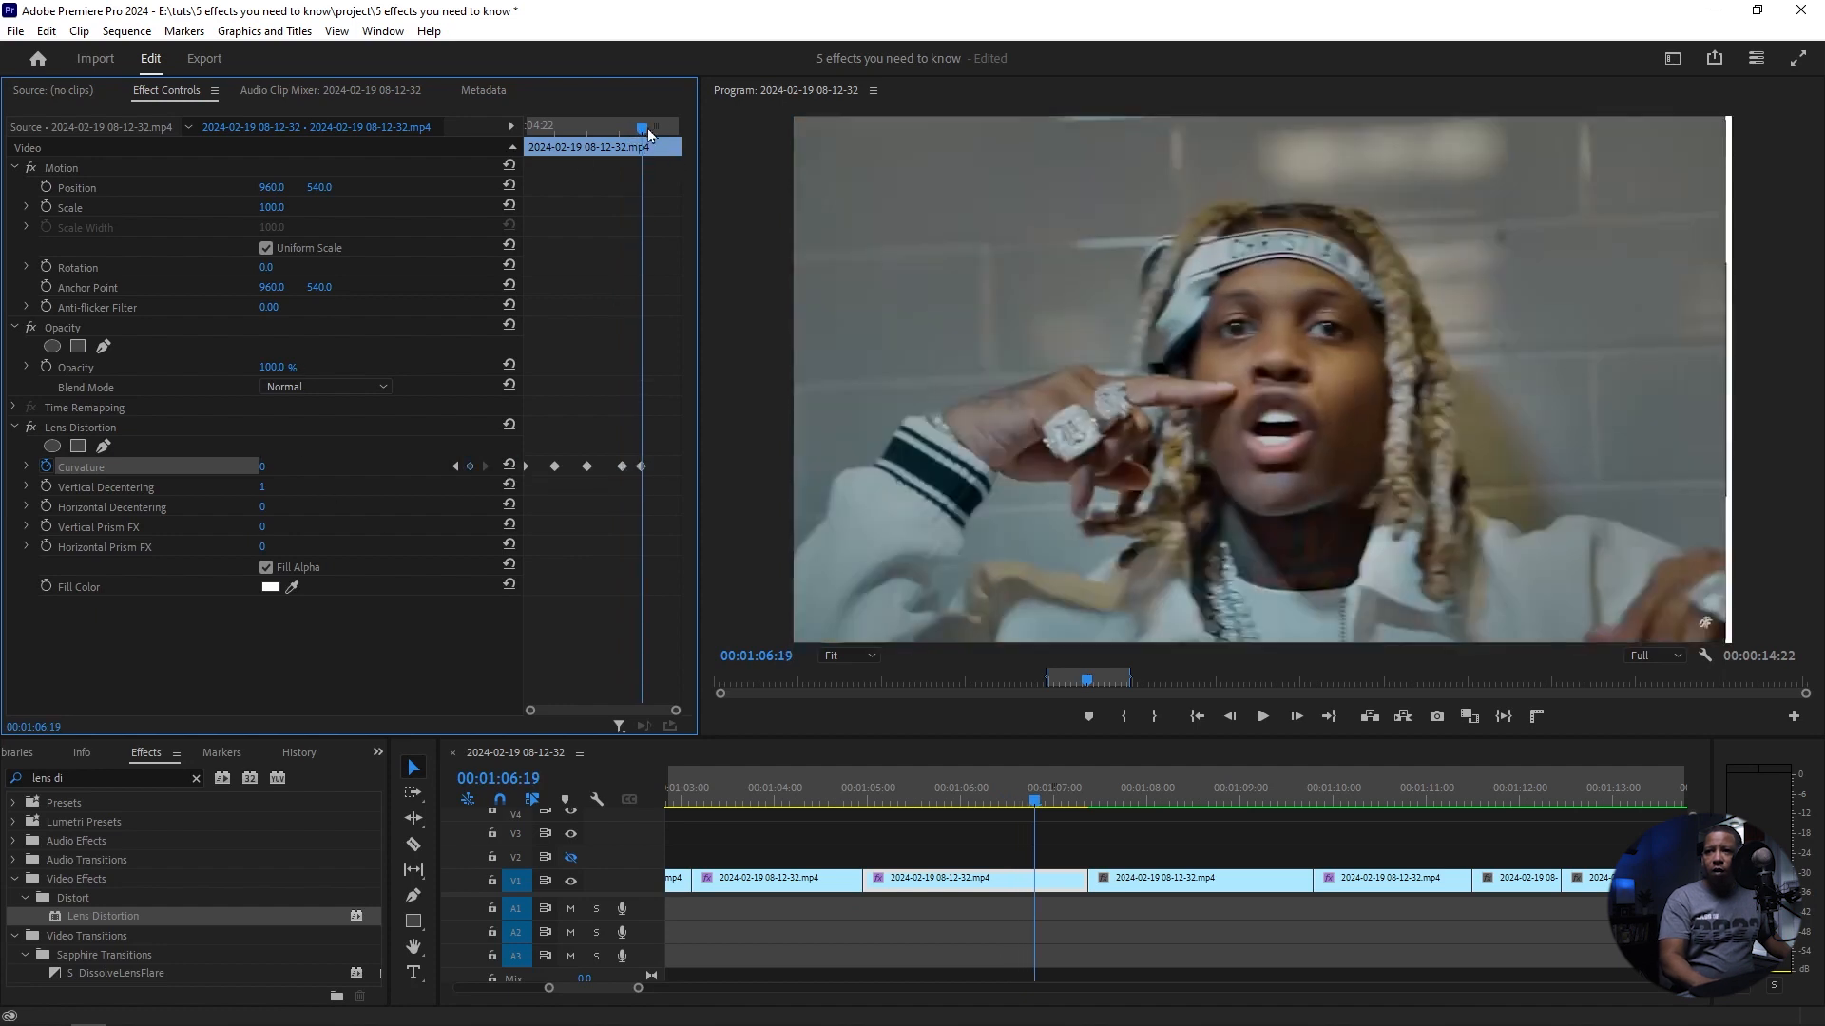
Step: Play the fourth clip from its start to review the animated lens distortion
{"action": "left_click_drag", "start_coordinate": [644, 136], "coordinate": [521, 147]}
{"action": "key", "text": "space"}
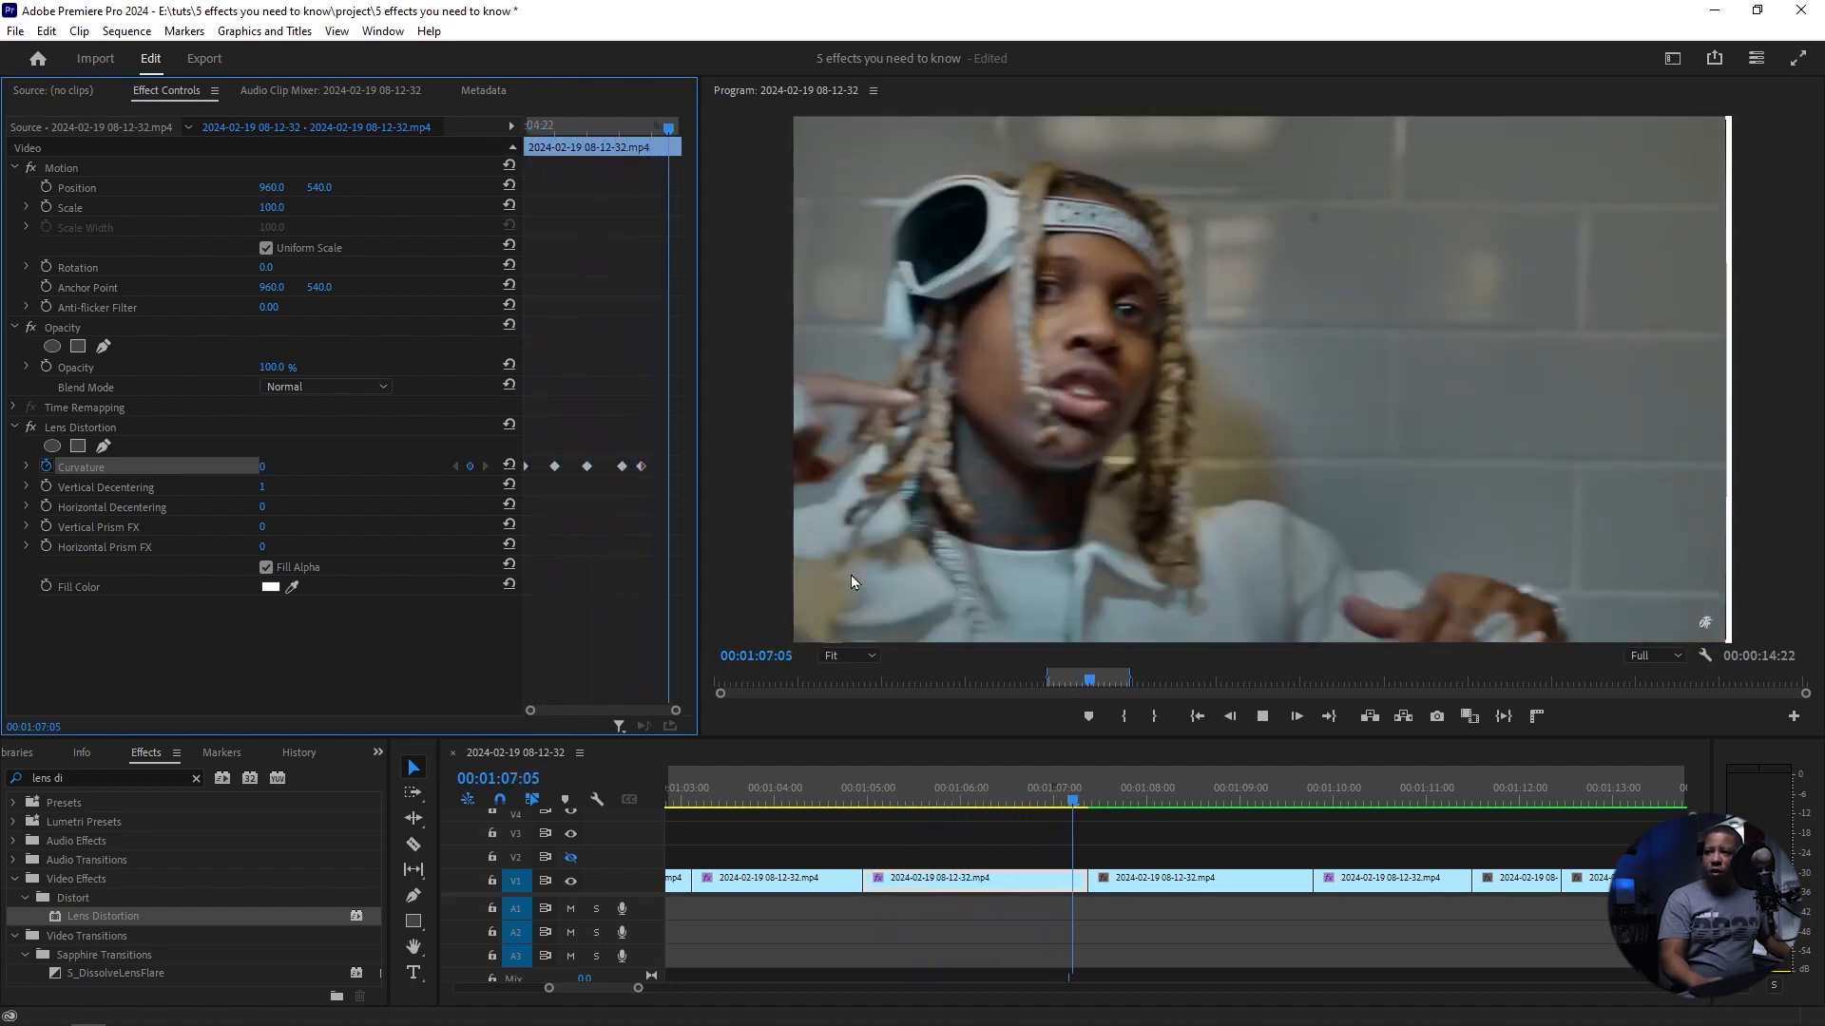
{"action": "key", "text": "space"}
{"action": "left_click_drag", "start_coordinate": [1313, 786], "coordinate": [903, 784]}
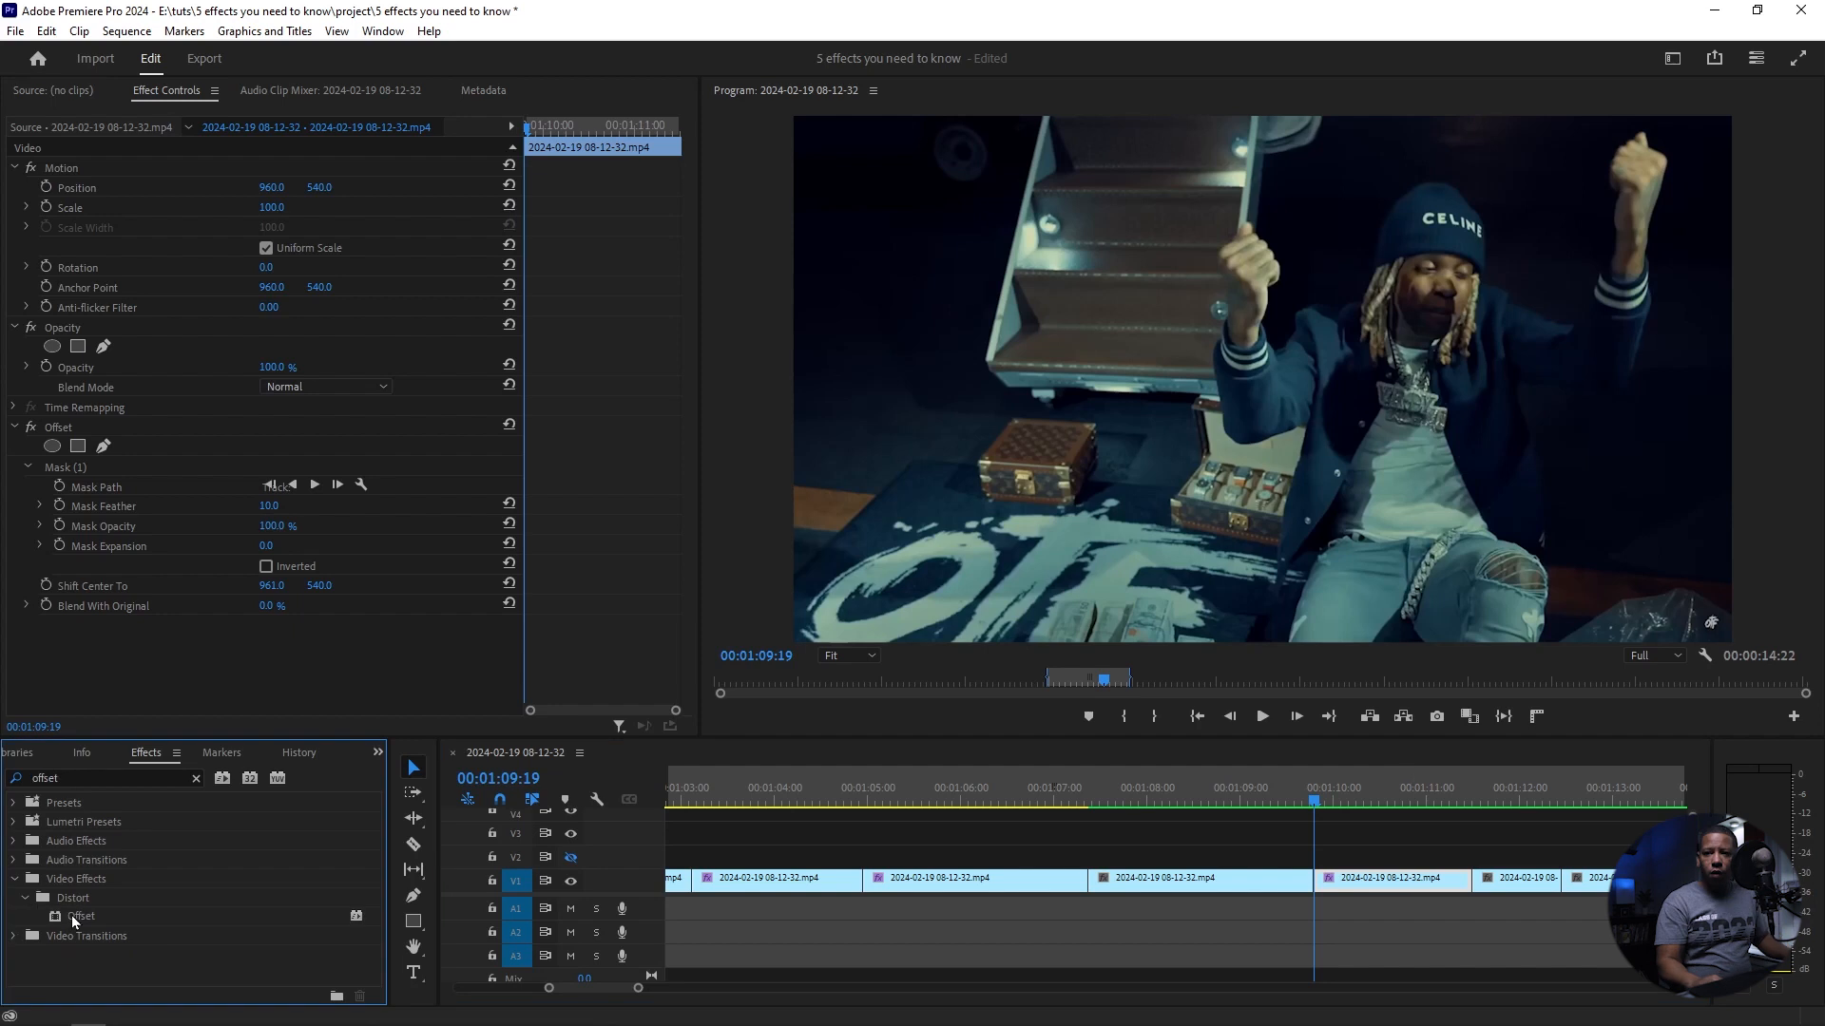
Step: Apply another Offset effect to the clip at 00:01:09:19 and shape a rectangular mask around the OTF lettering on the floor
{"action": "left_click_drag", "start_coordinate": [76, 921], "coordinate": [1365, 884]}
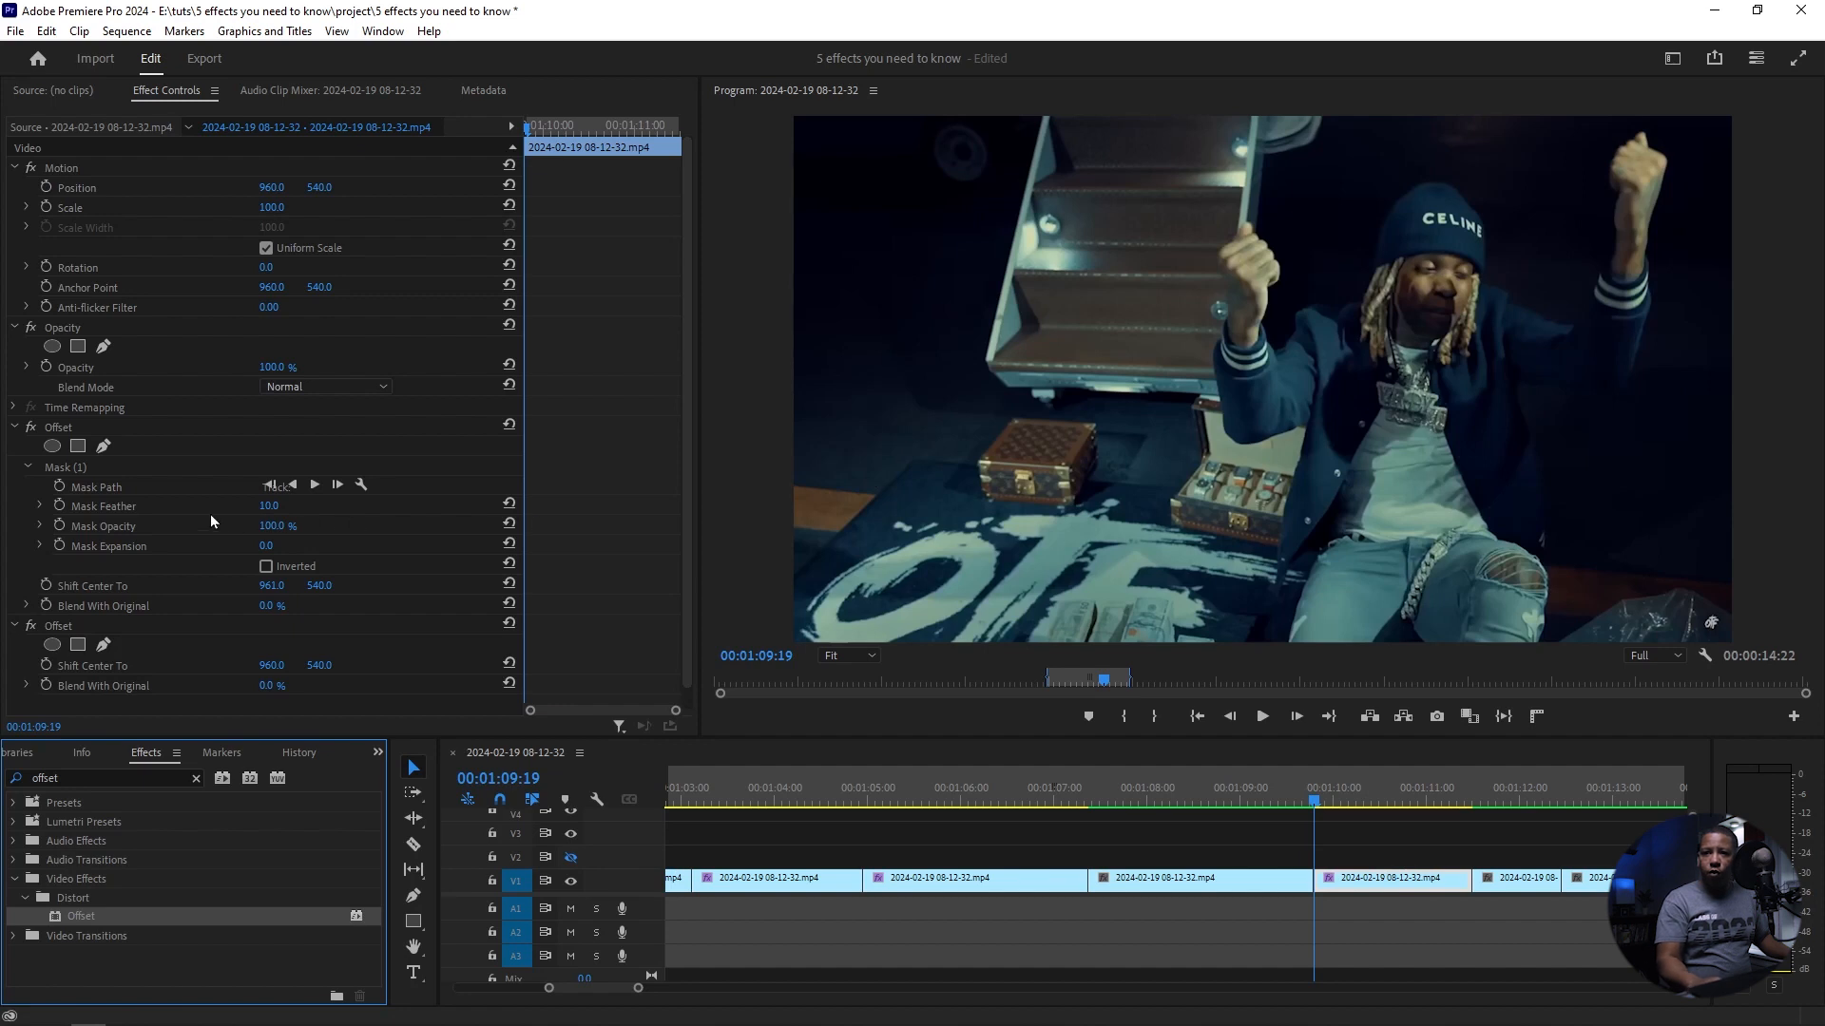
{"action": "left_click", "coordinate": [78, 644]}
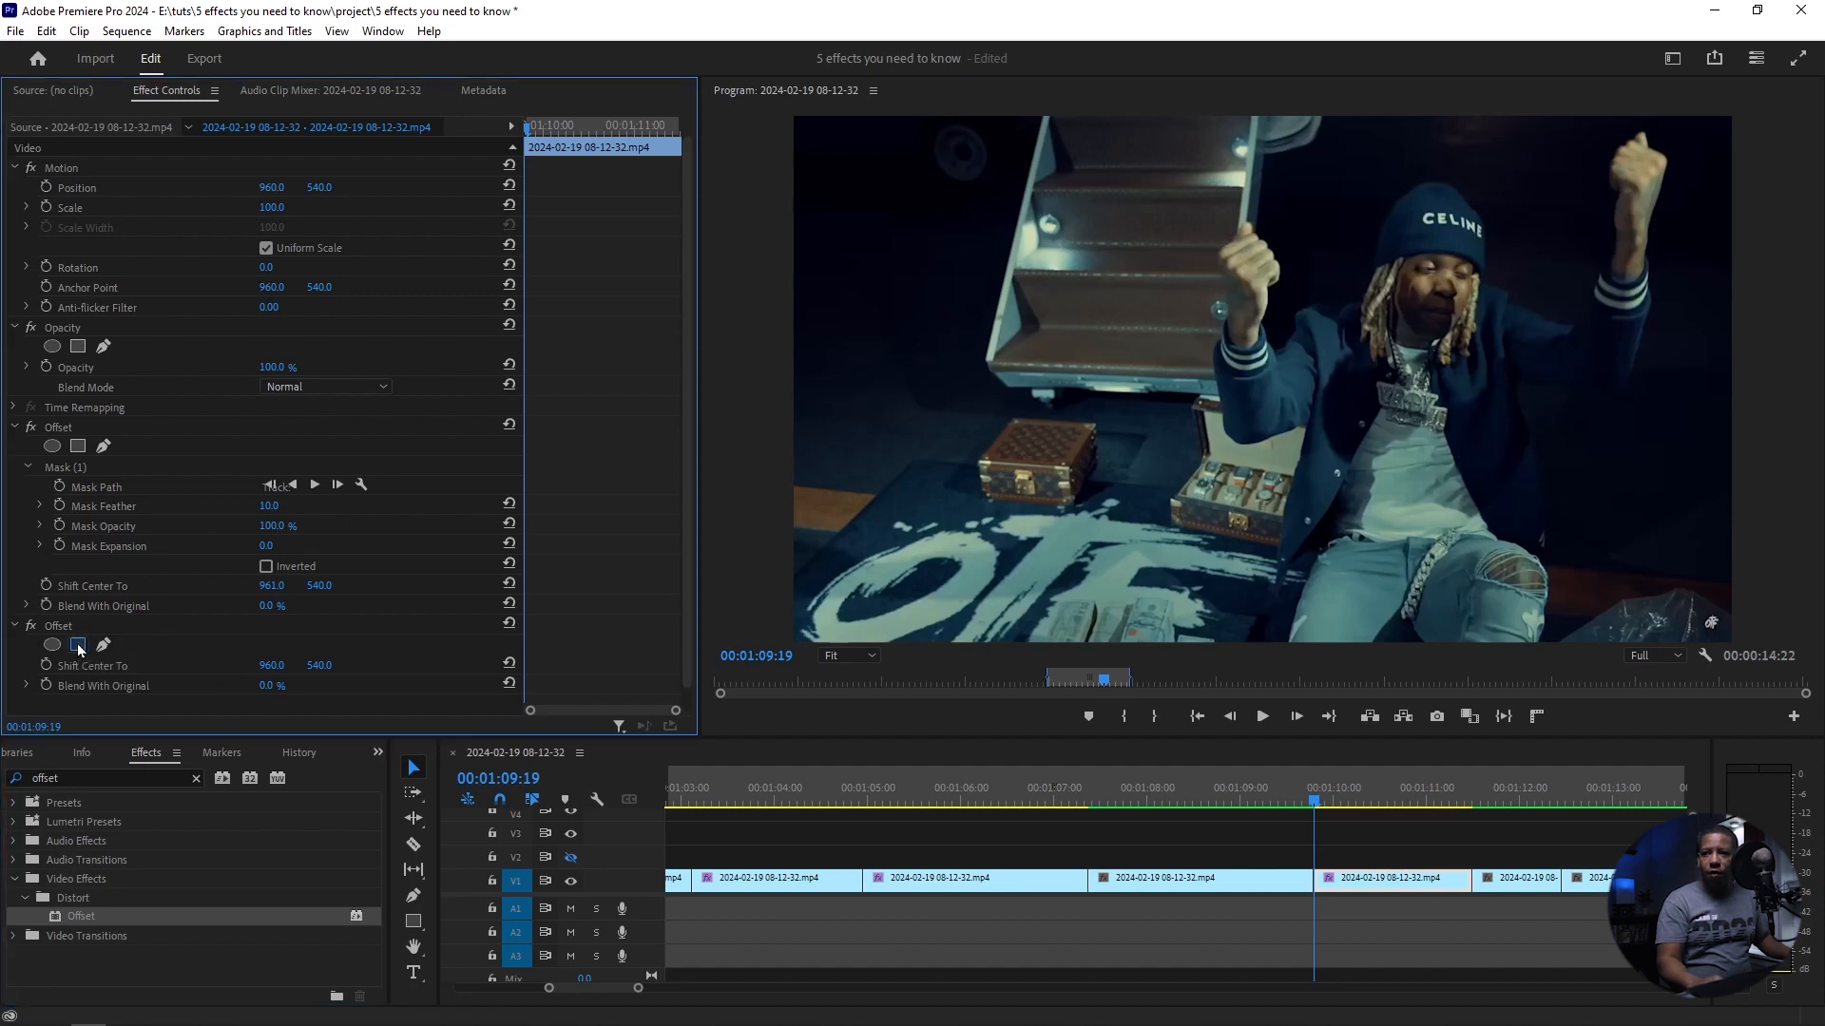
{"action": "left_click_drag", "start_coordinate": [1251, 375], "coordinate": [1187, 430]}
{"action": "mouse_move", "coordinate": [993, 518]}
{"action": "left_mouse_down"}
{"action": "mouse_move", "coordinate": [951, 520]}
{"action": "mouse_move", "coordinate": [1017, 520]}
{"action": "left_mouse_up"}
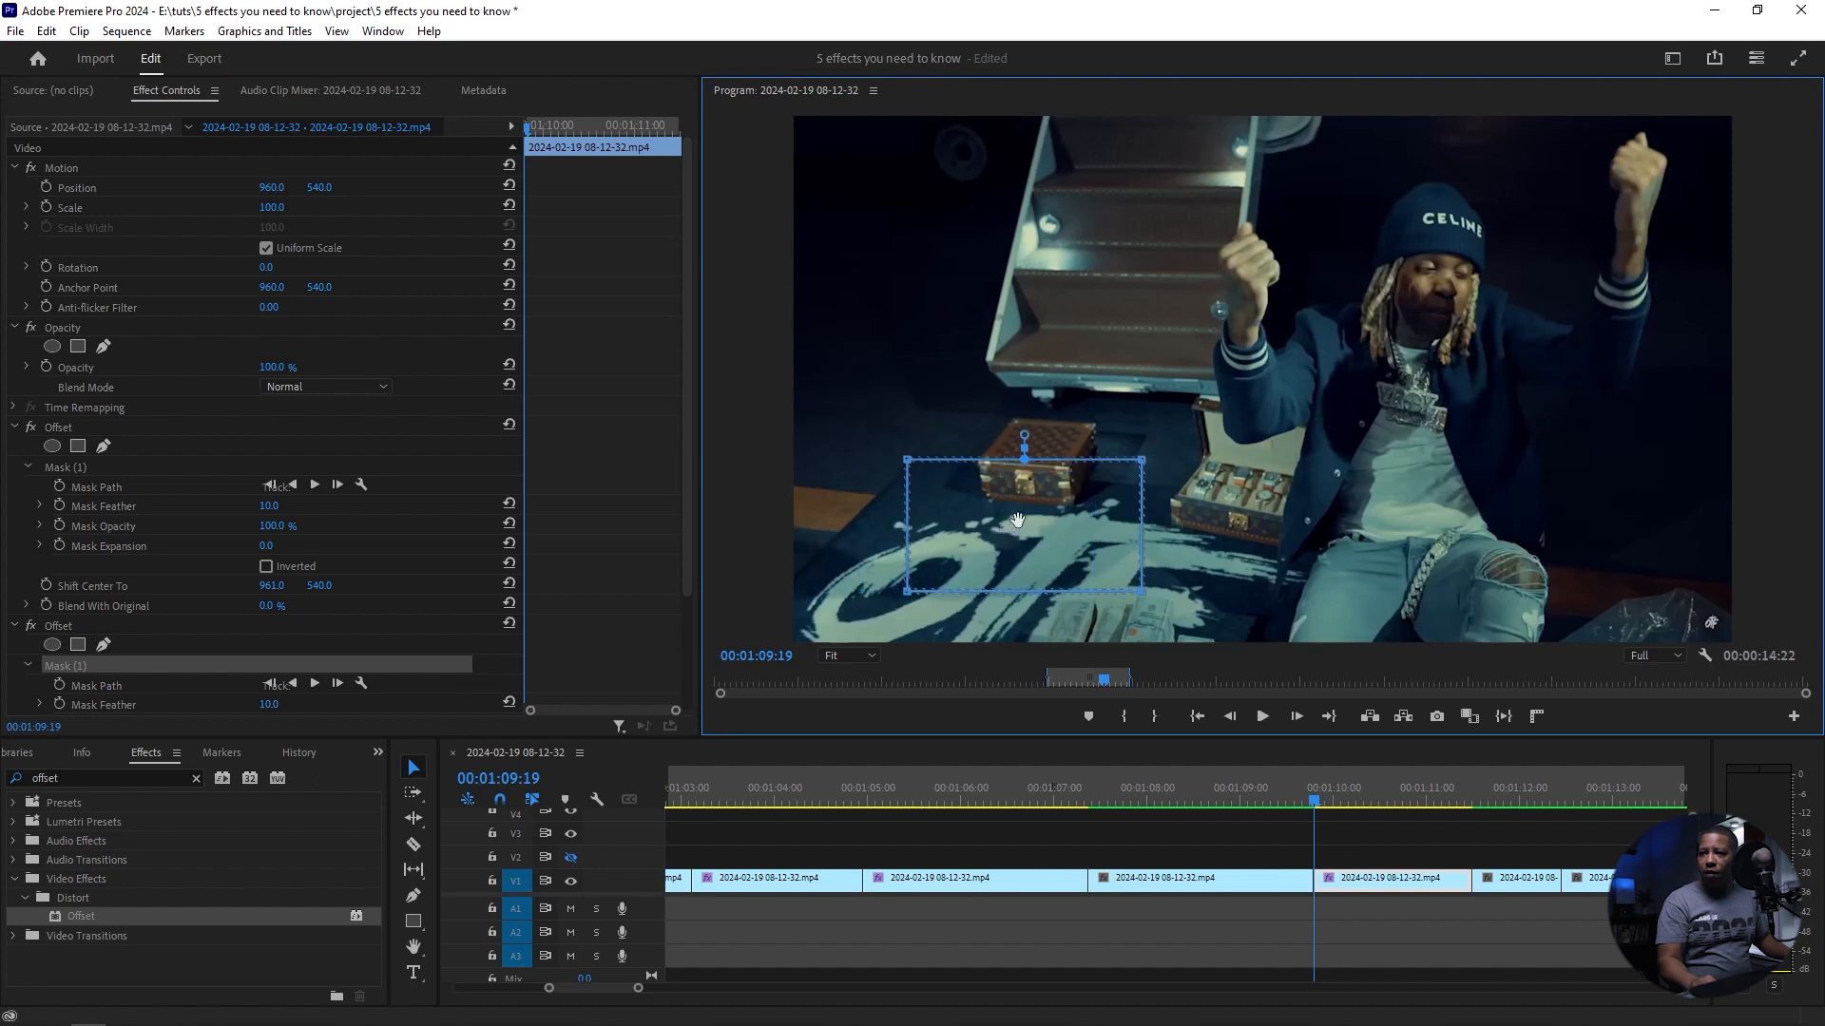
{"action": "left_click_drag", "start_coordinate": [819, 634], "coordinate": [736, 662]}
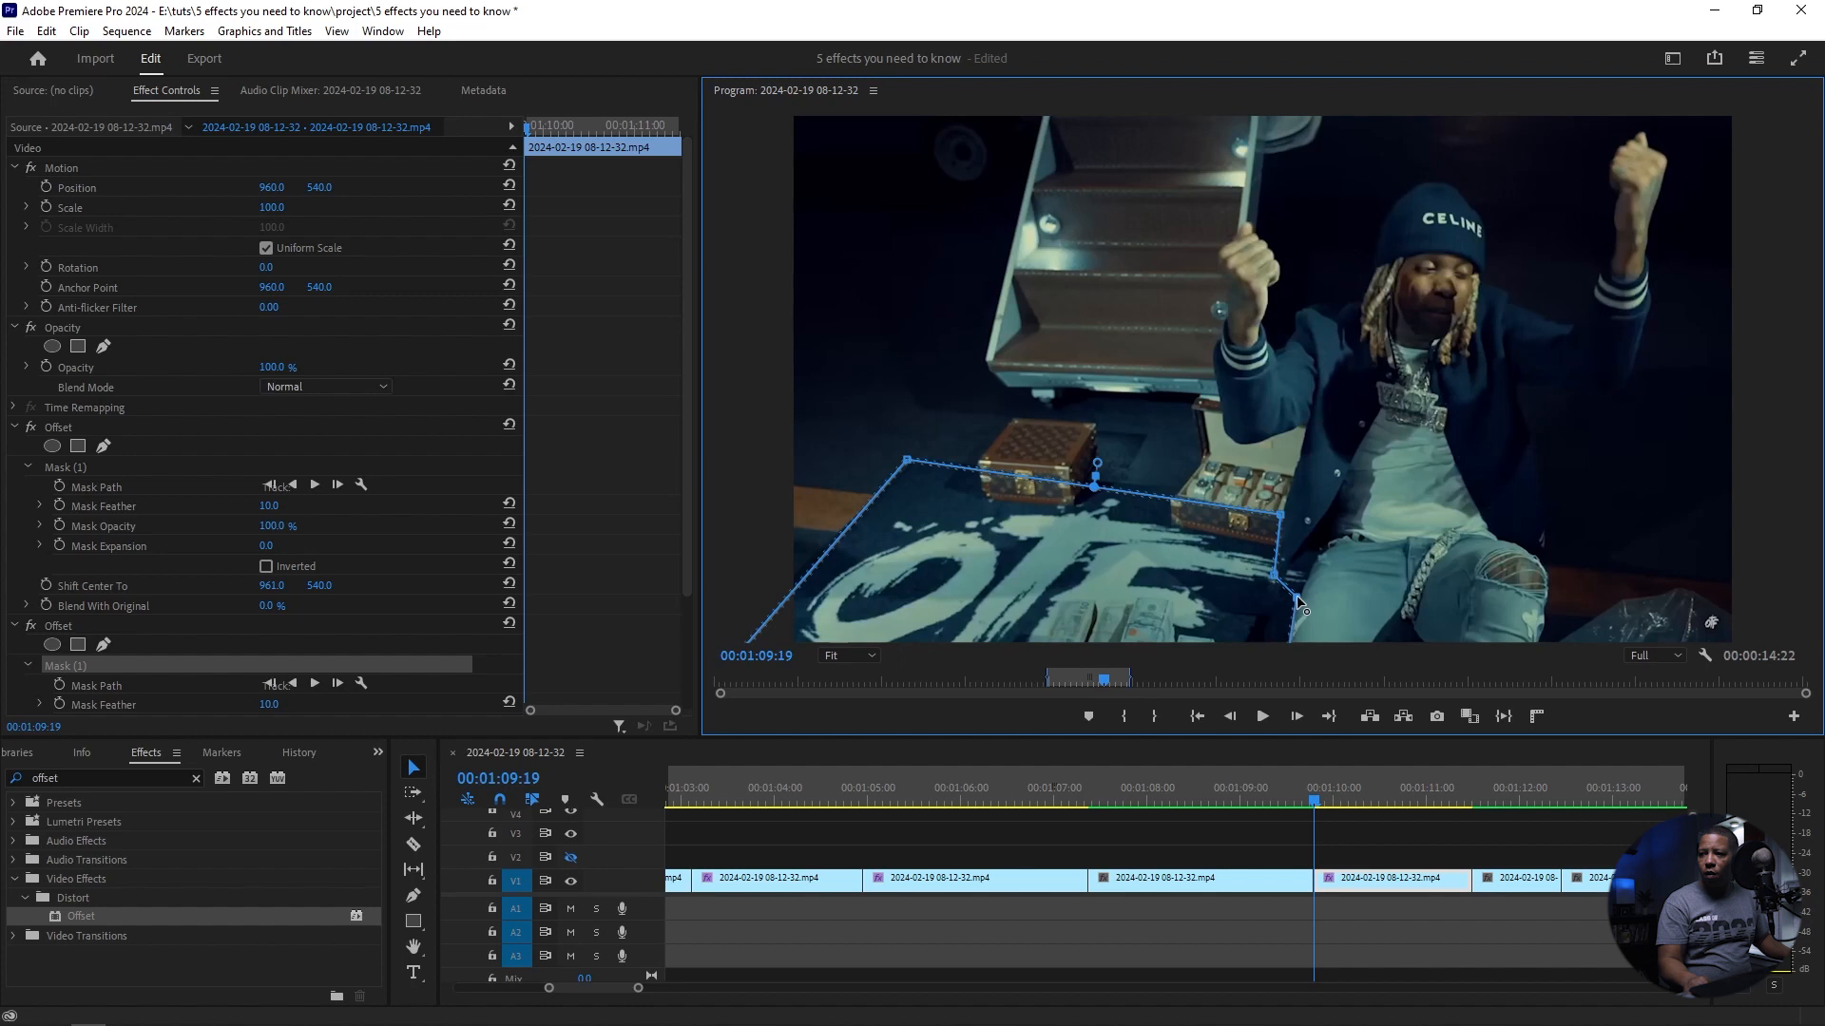
{"action": "left_click", "coordinate": [1294, 590]}
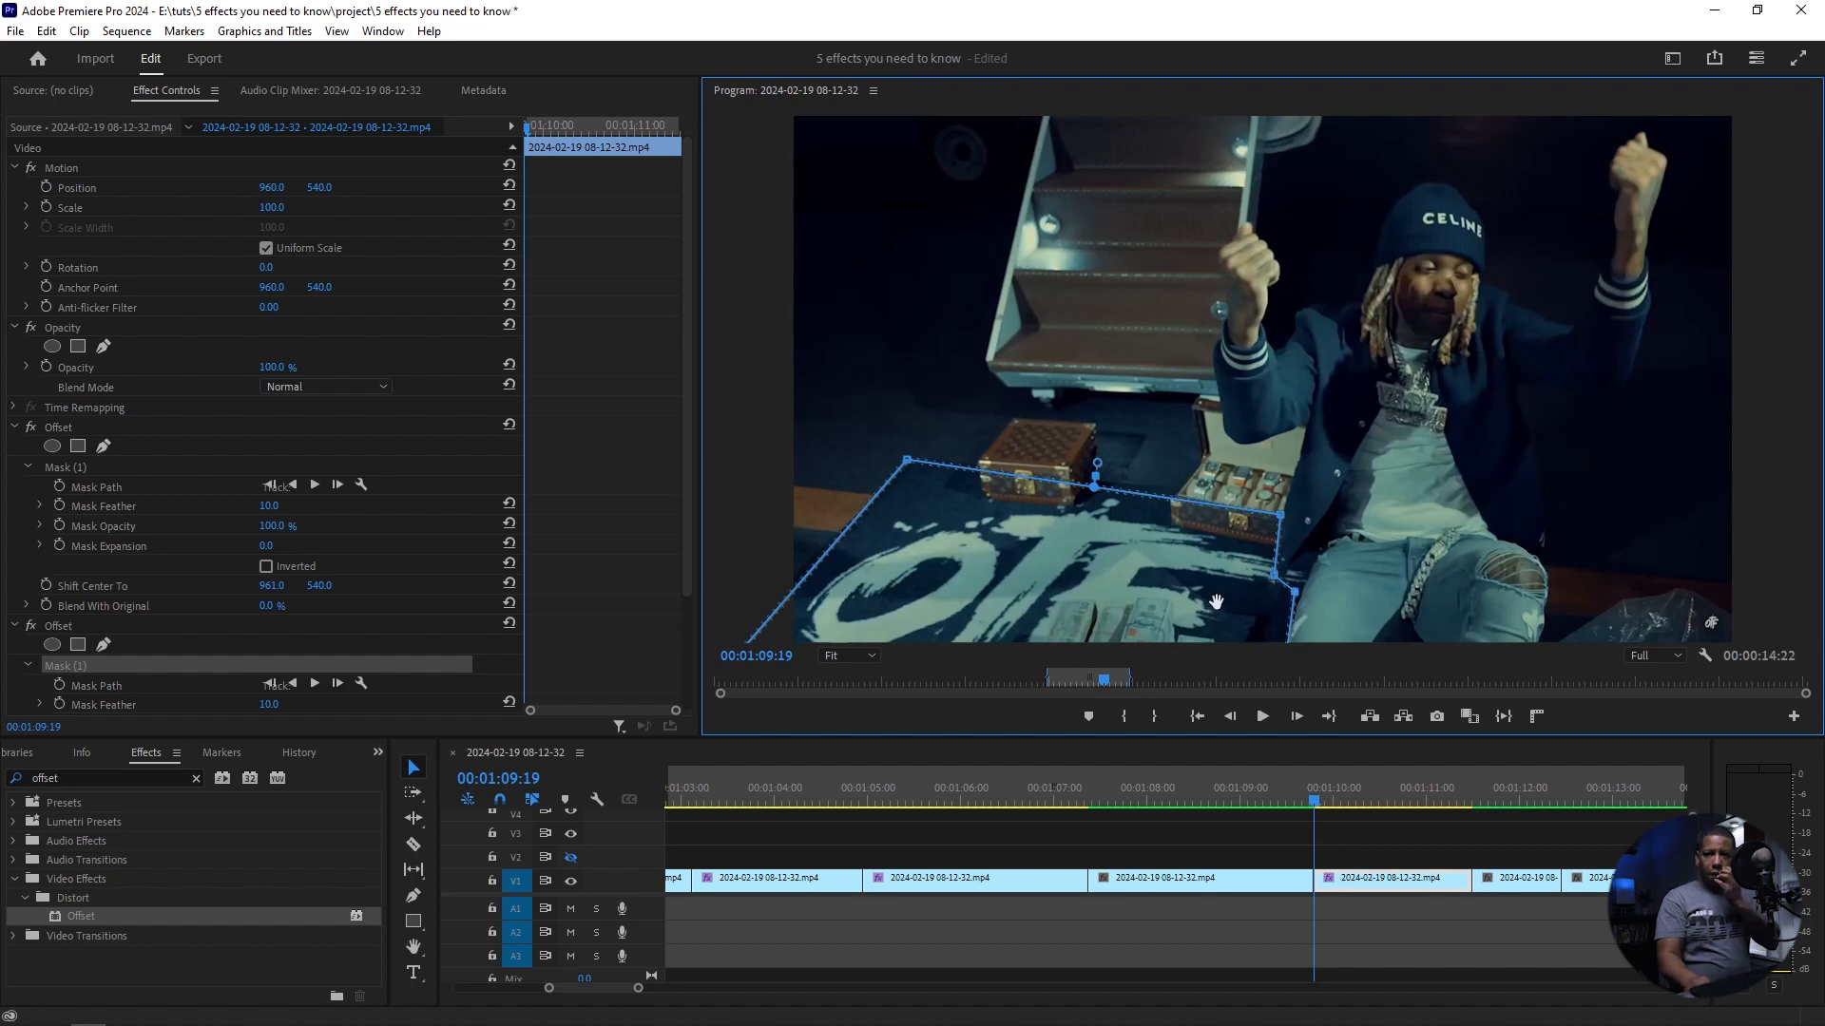
Step: Start keyframing the second Offset's Shift Center To at 960, 540 on 00:01:09:19
{"action": "left_click", "coordinate": [688, 311]}
{"action": "left_click_drag", "start_coordinate": [689, 310], "coordinate": [690, 404]}
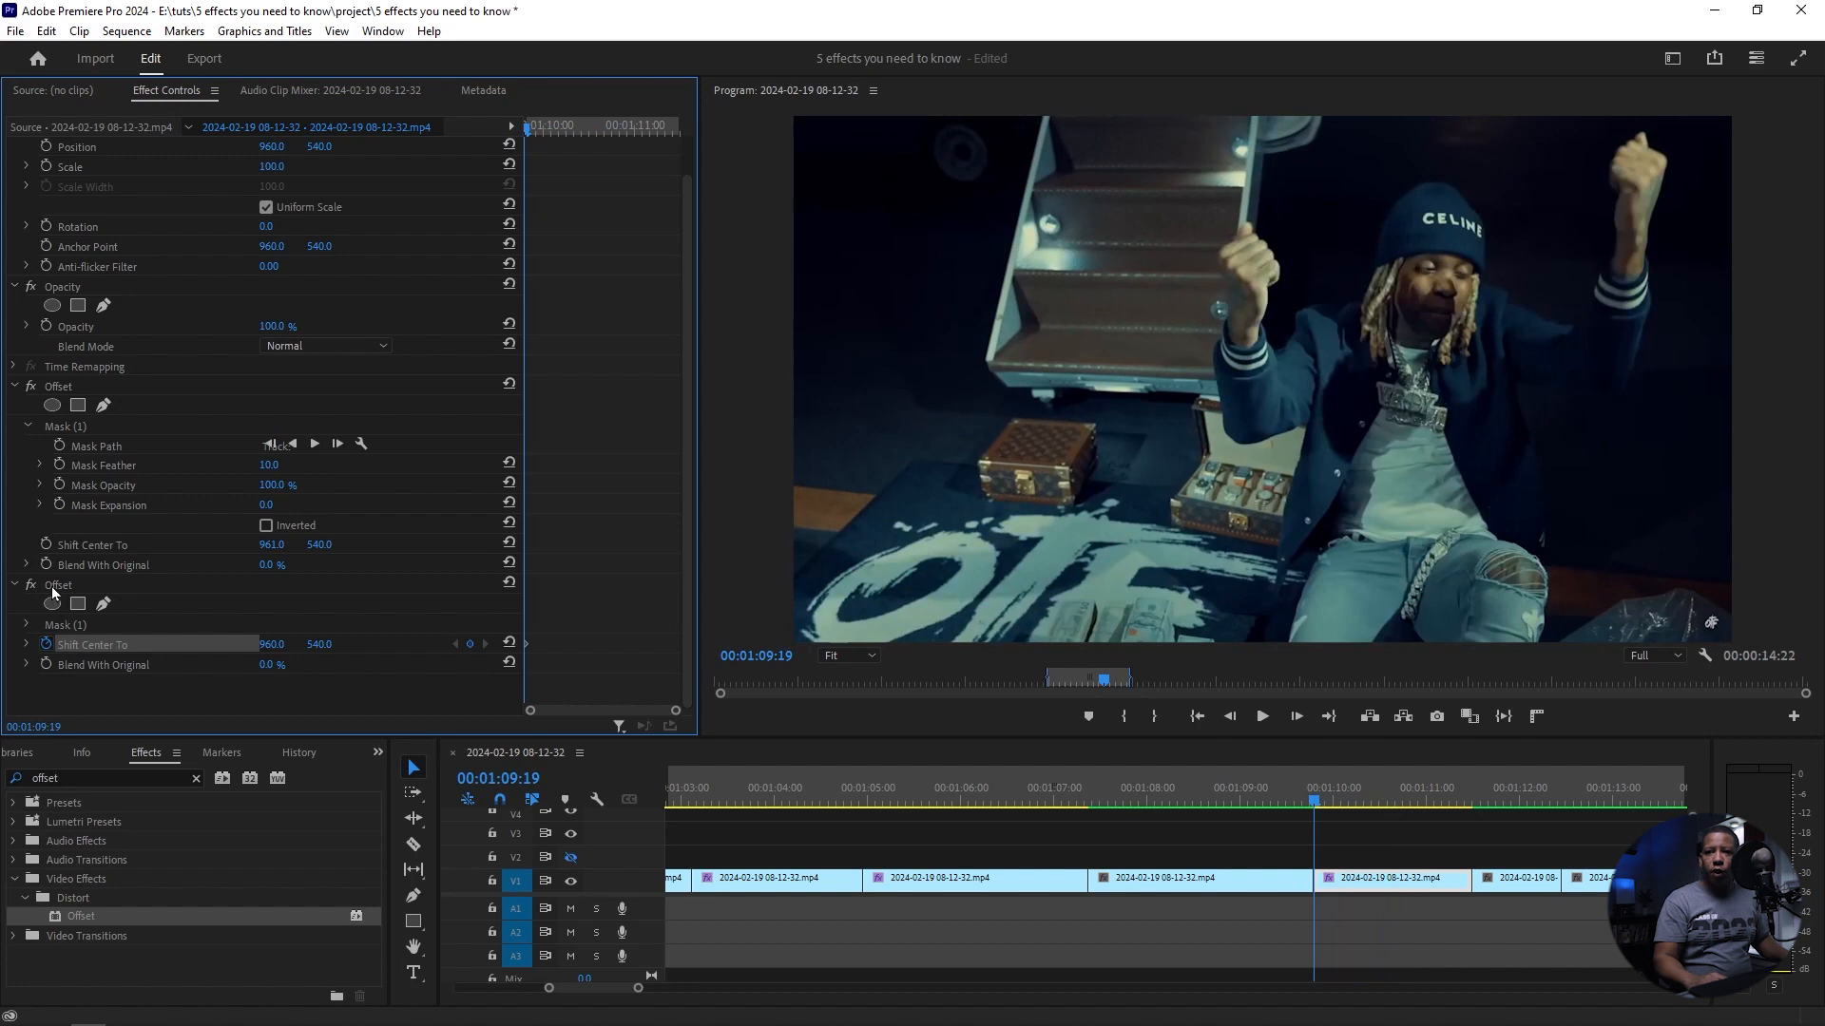
Step: Track the second Offset's mask forward from 00:01:09:19 so it follows the floor lettering through the clip
{"action": "left_click", "coordinate": [55, 588]}
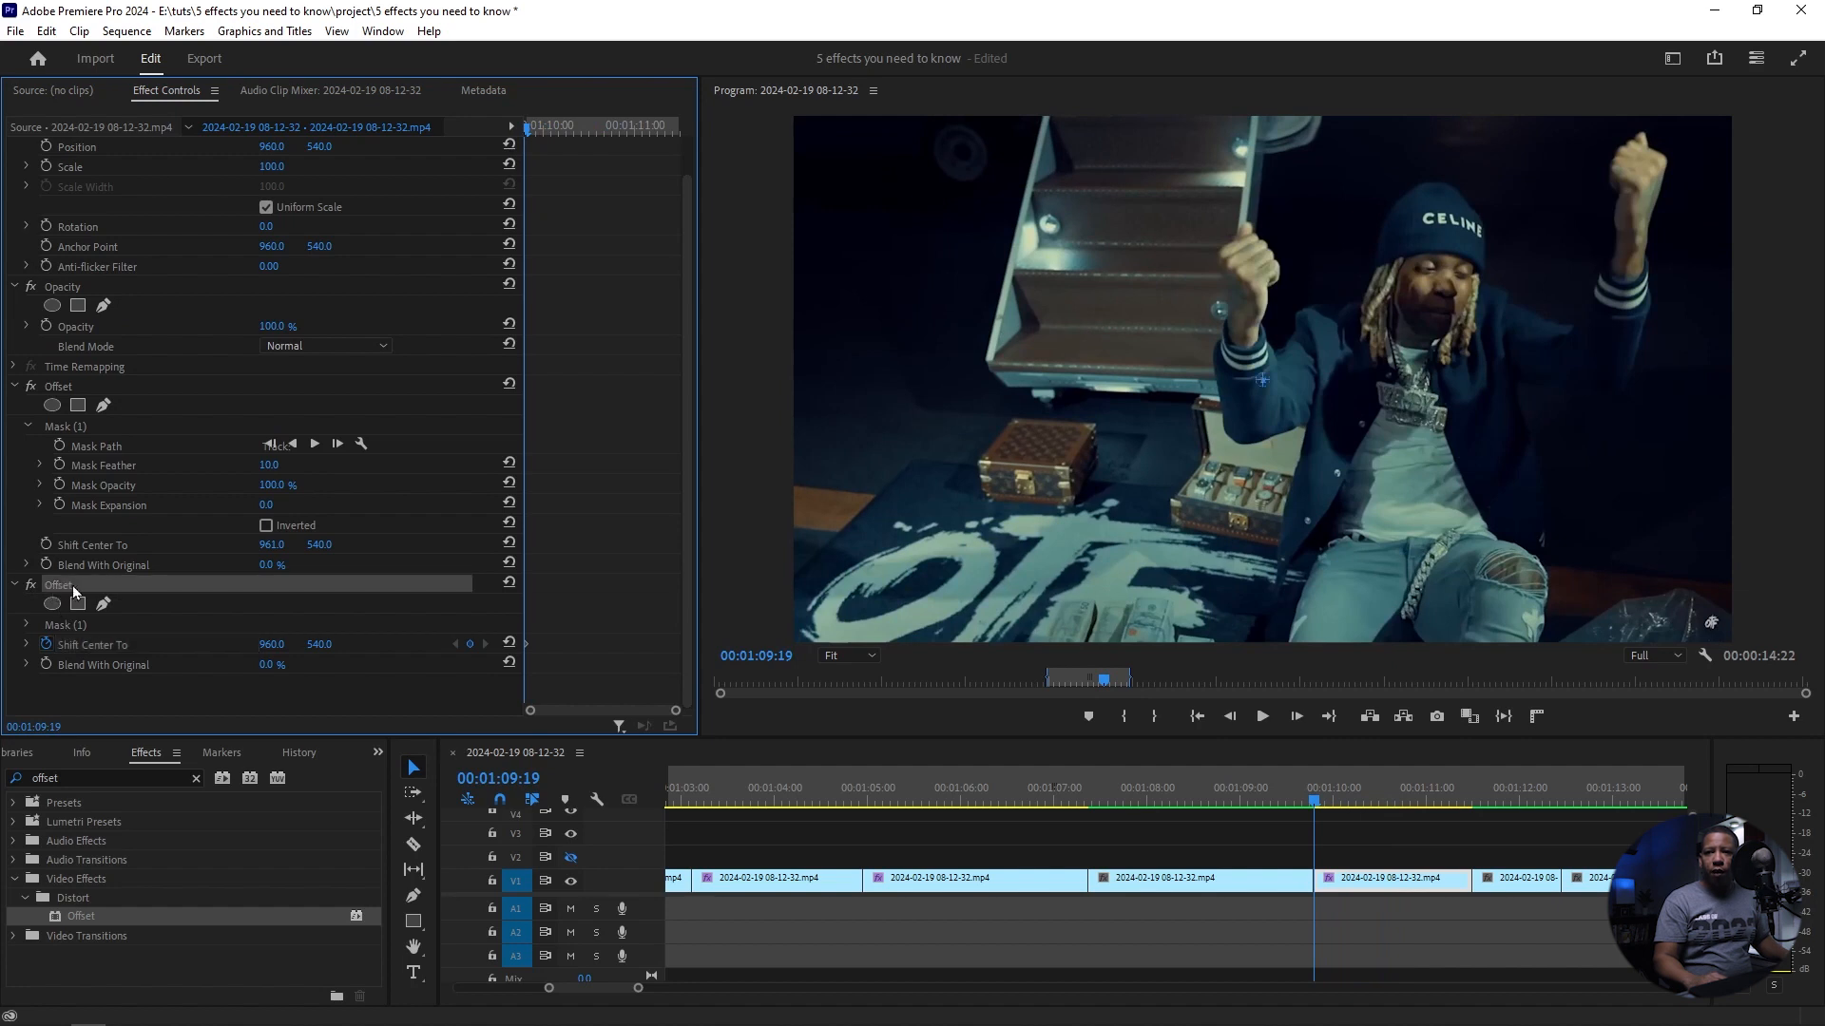
{"action": "left_click", "coordinate": [26, 626]}
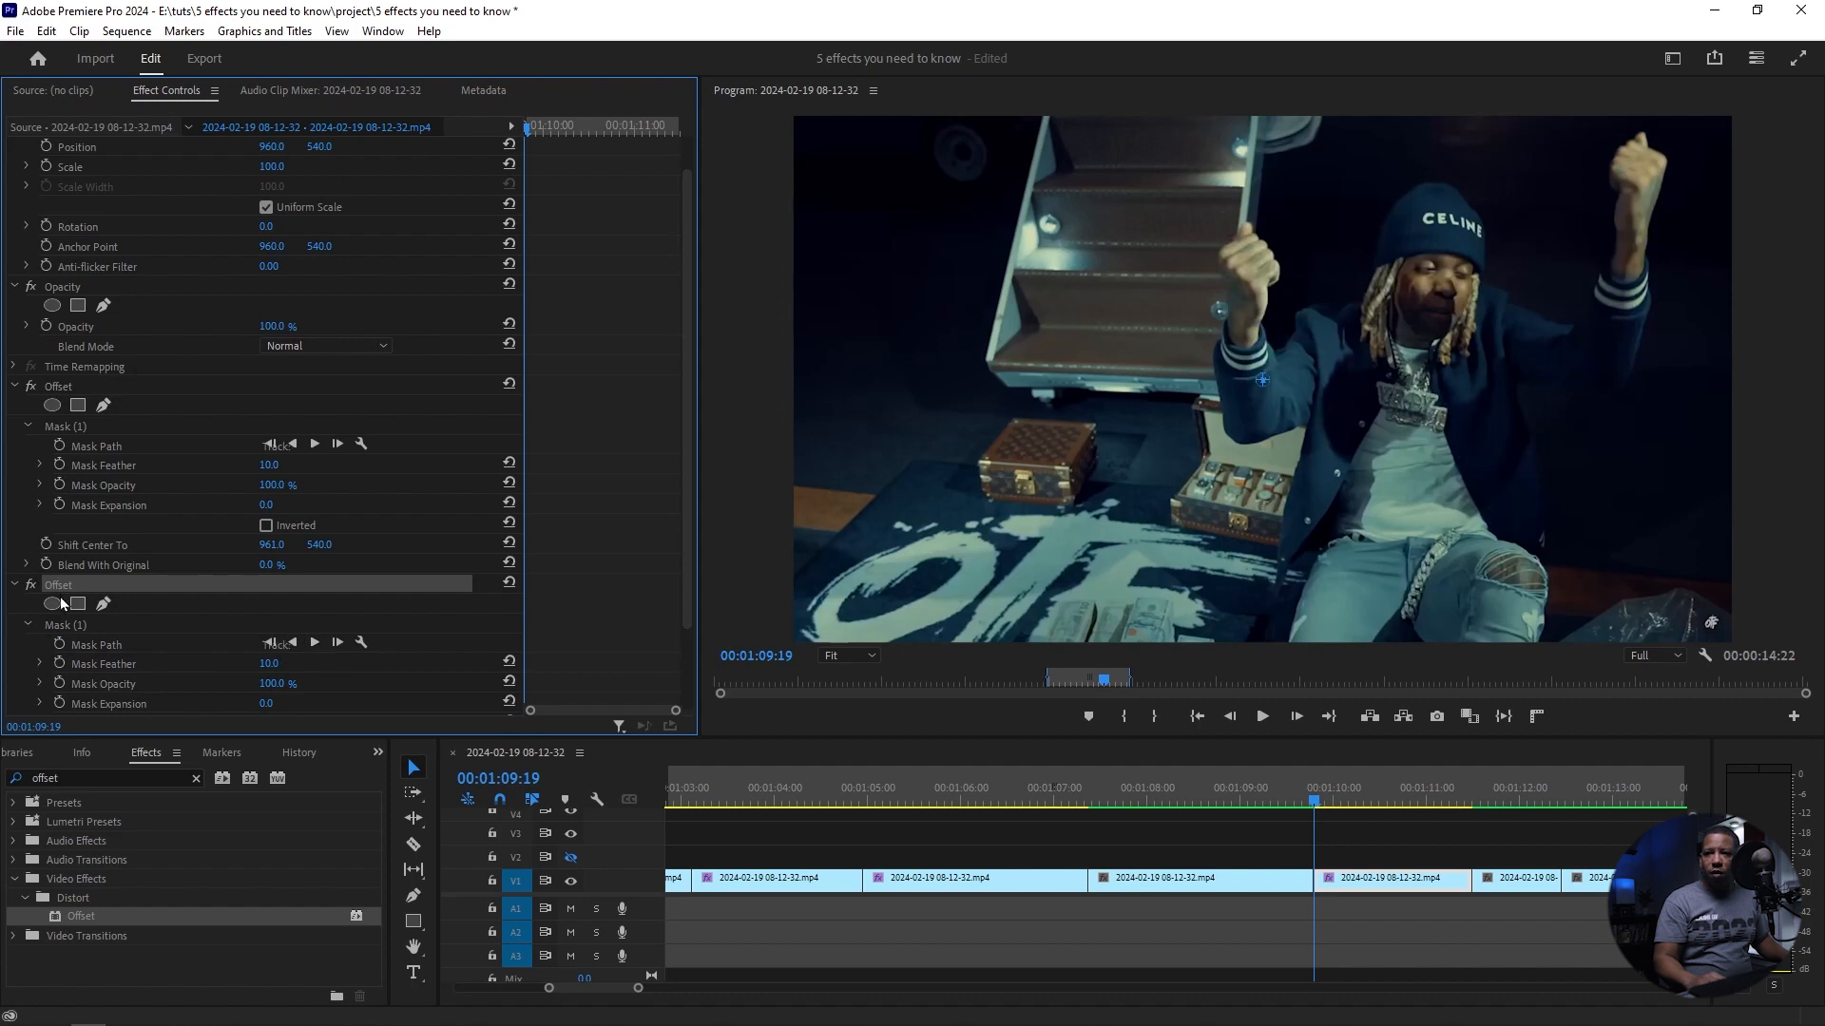
{"action": "left_click", "coordinate": [67, 626]}
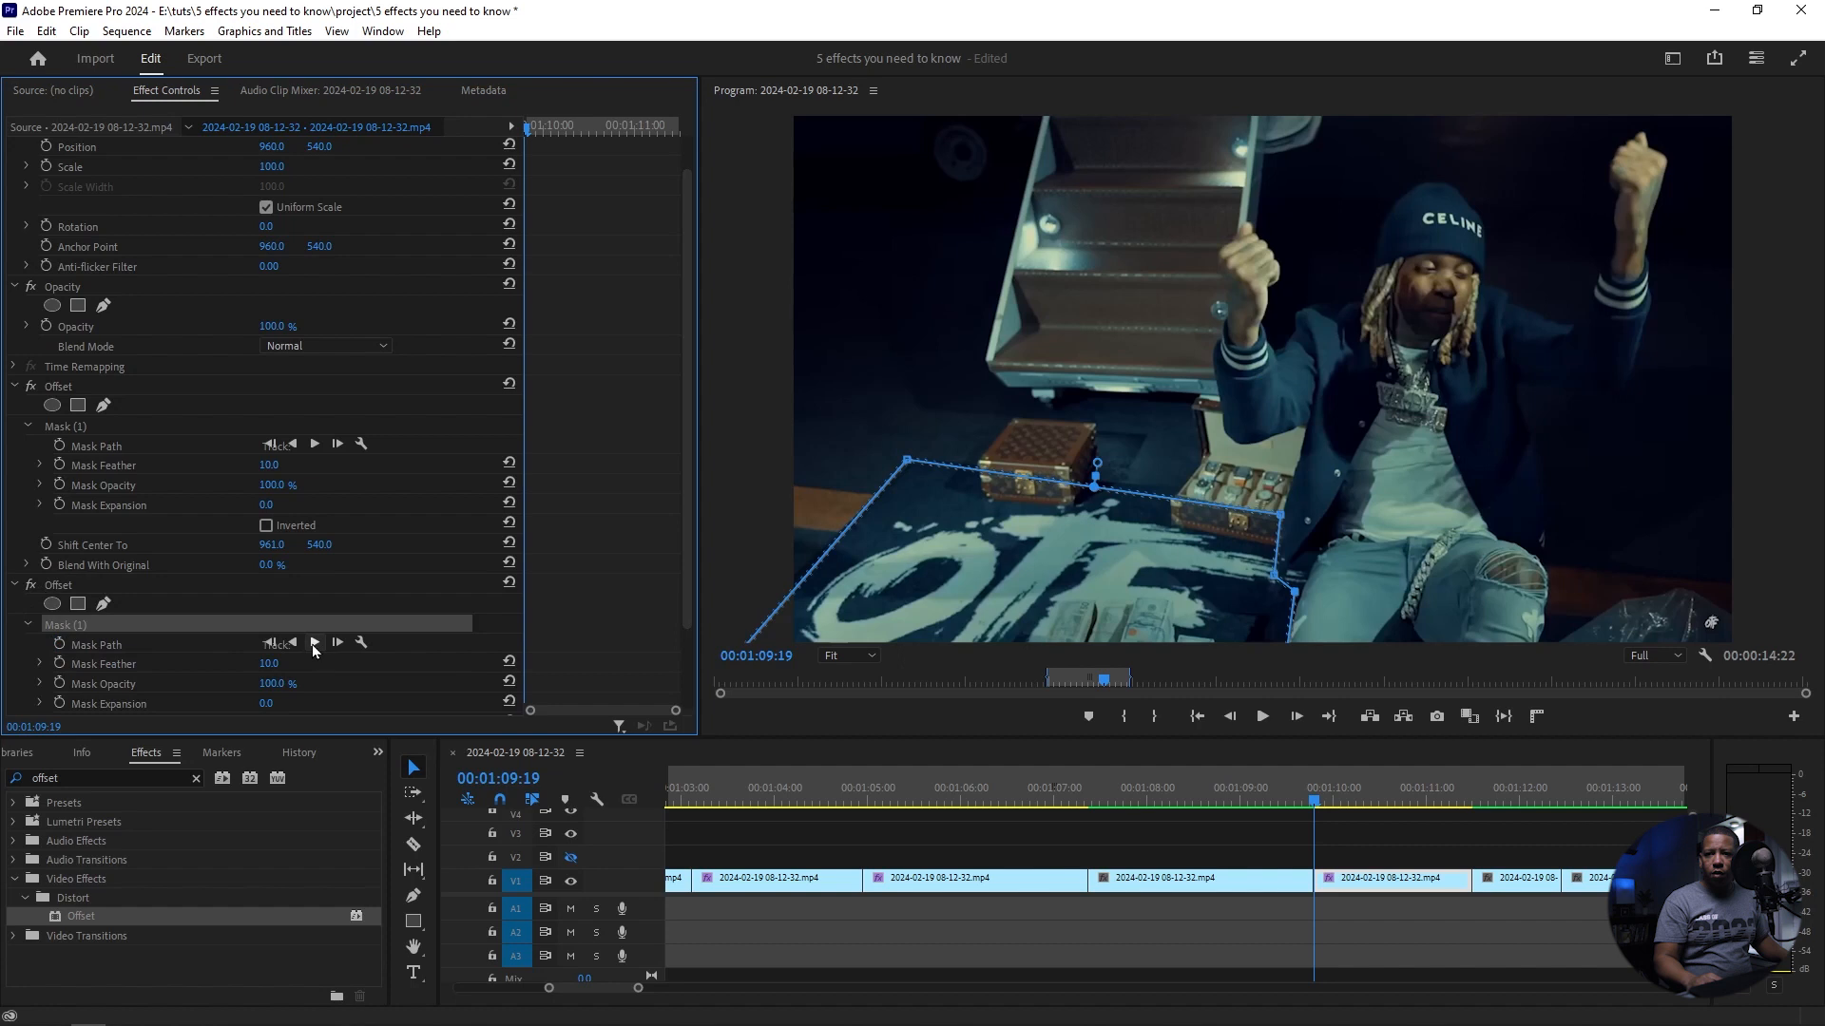
{"action": "left_click", "coordinate": [313, 645]}
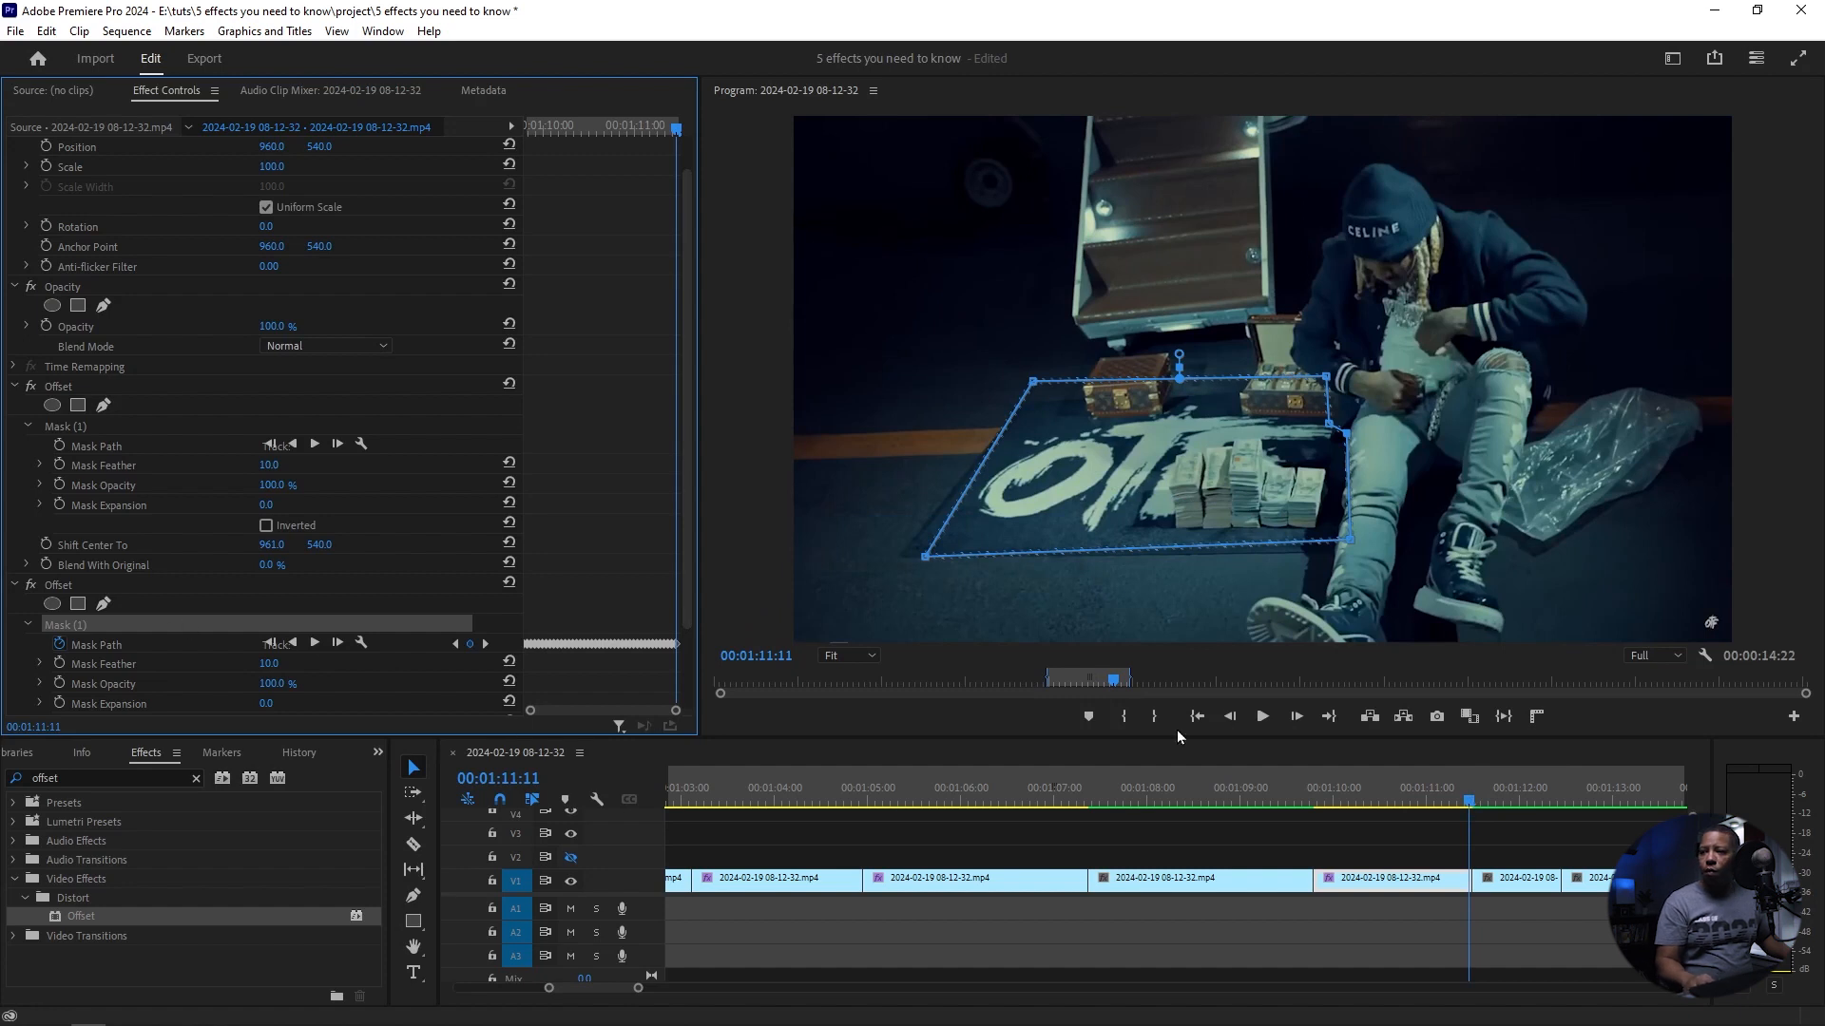
Step: Add a keyframe at 00:01:11:11 setting the second Offset's Shift Center To to 960, 2690
{"action": "left_click_drag", "start_coordinate": [1471, 806], "coordinate": [1316, 807]}
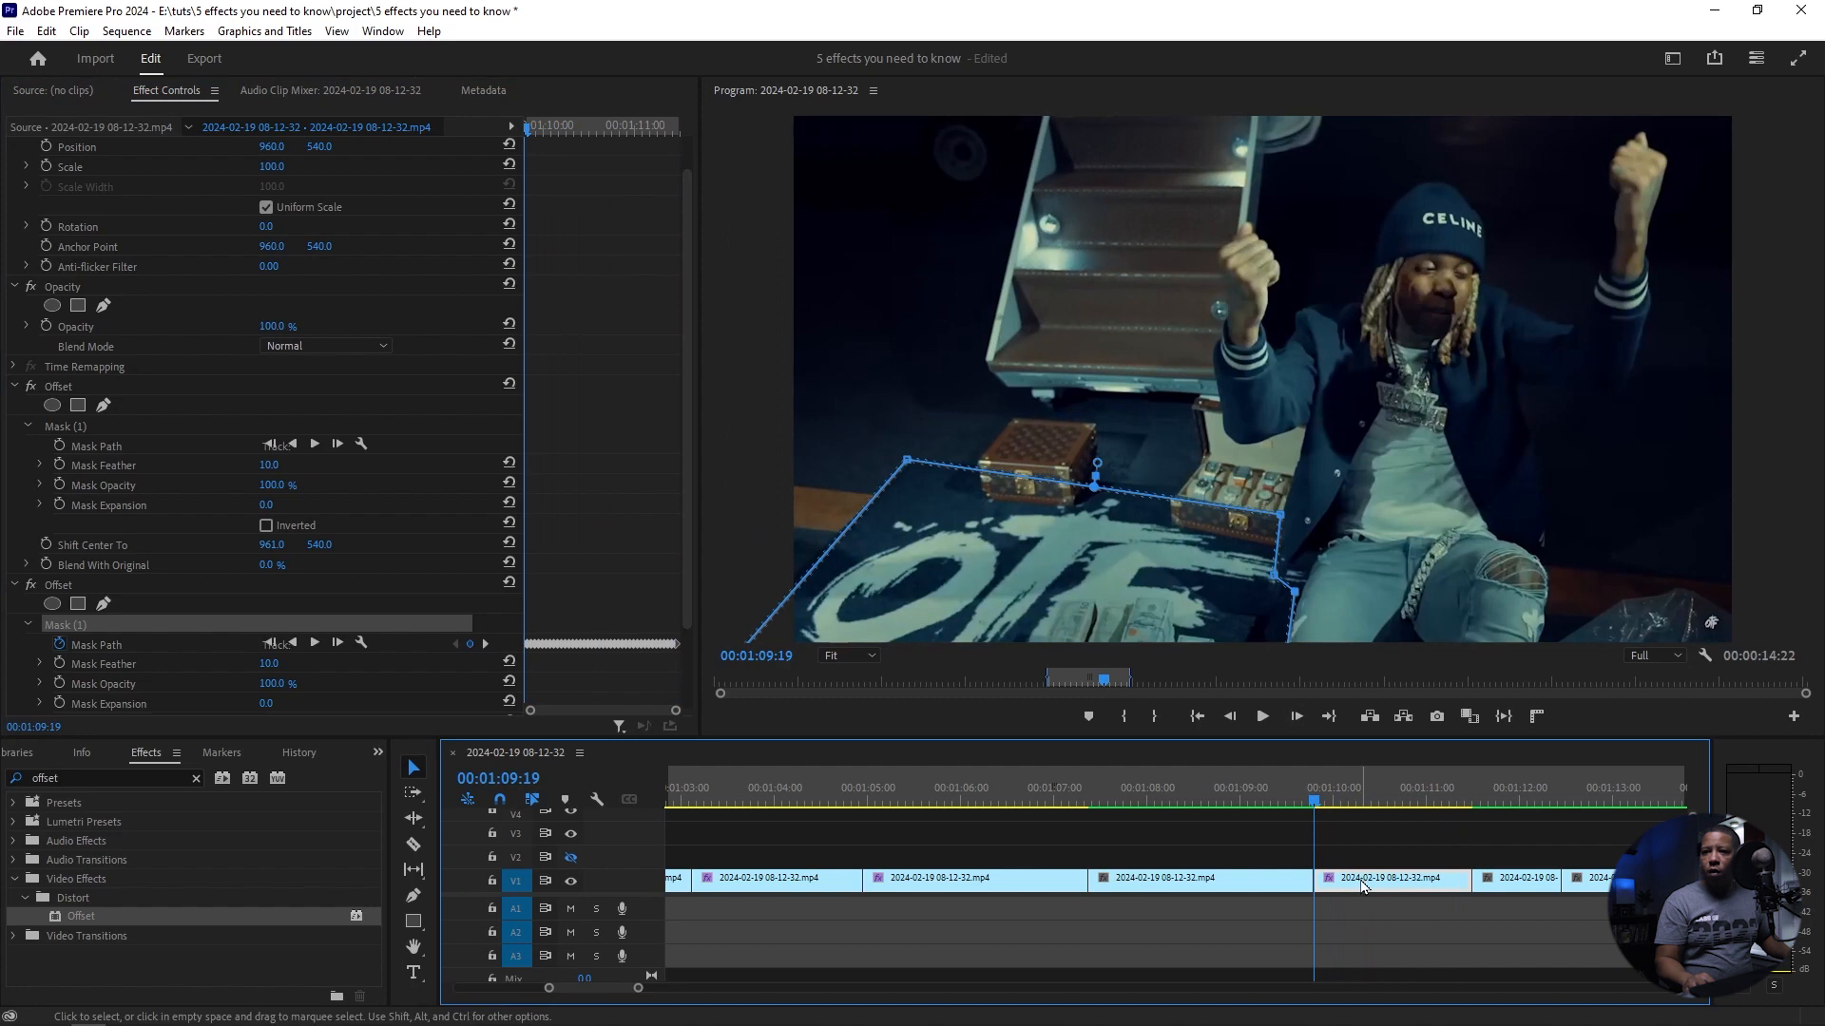
{"action": "left_click_drag", "start_coordinate": [688, 361], "coordinate": [686, 482]}
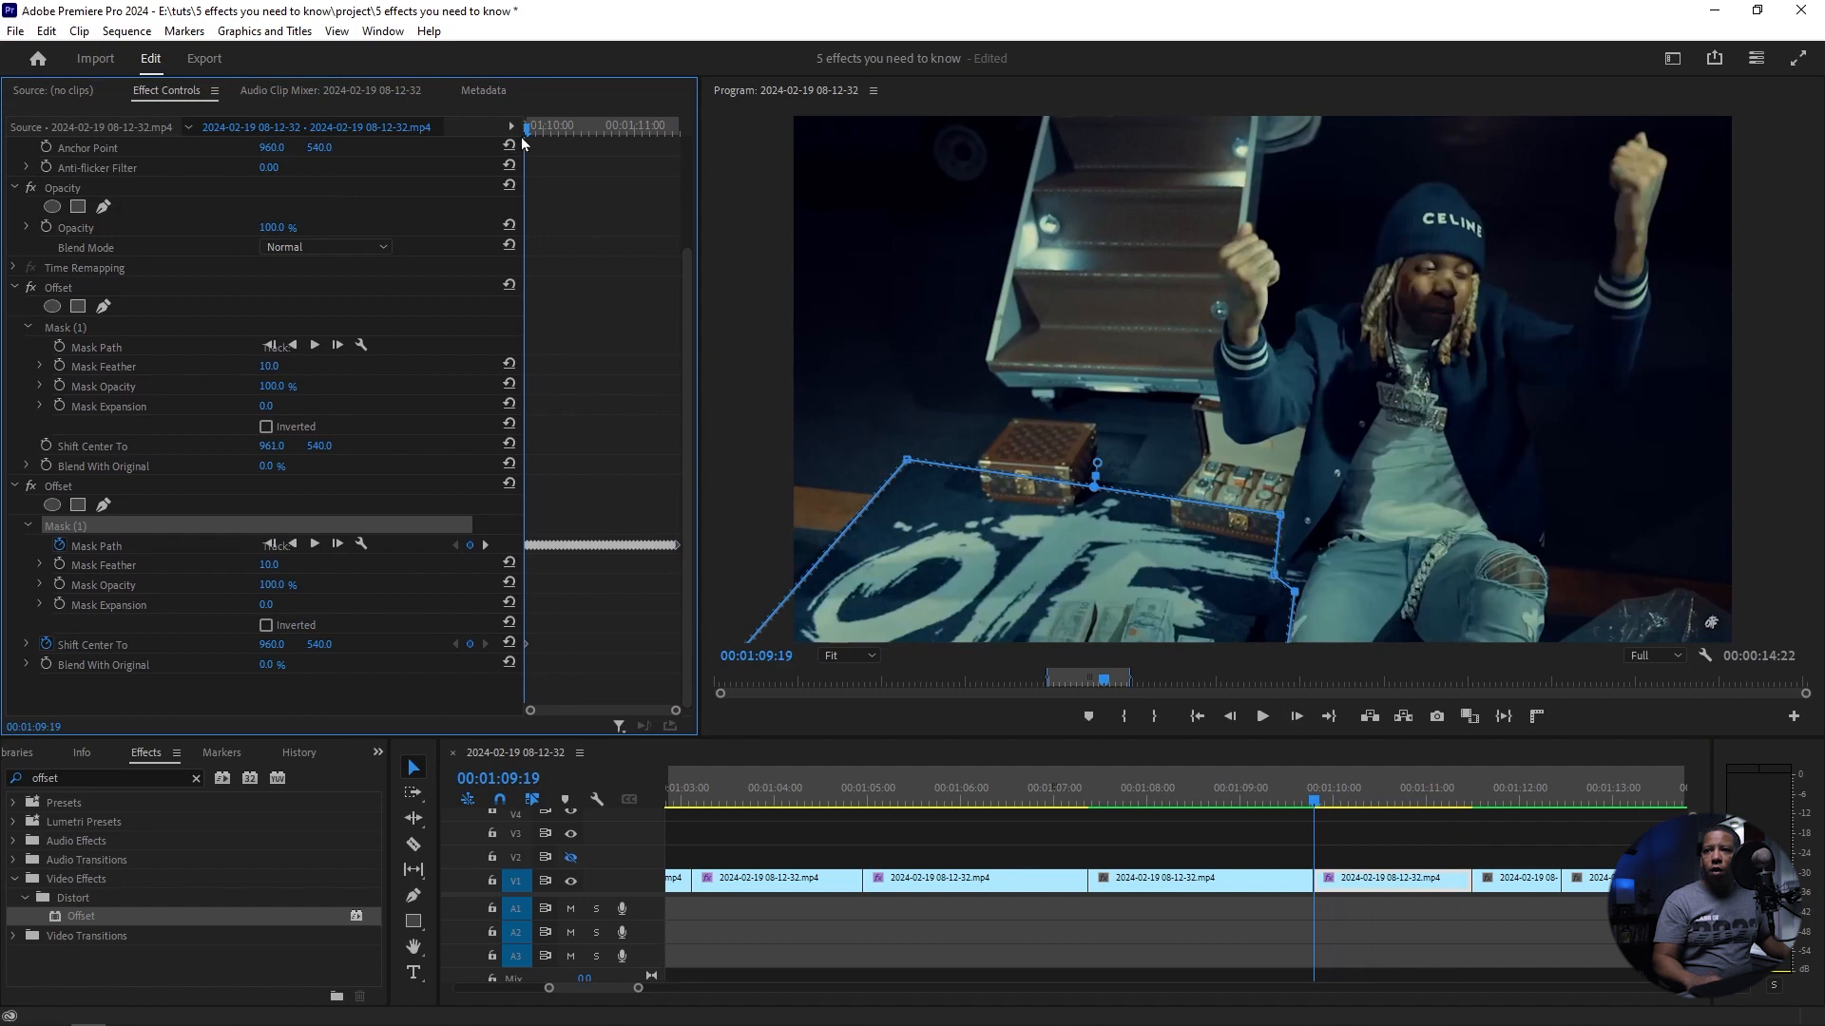
{"action": "left_click_drag", "start_coordinate": [527, 131], "coordinate": [677, 146]}
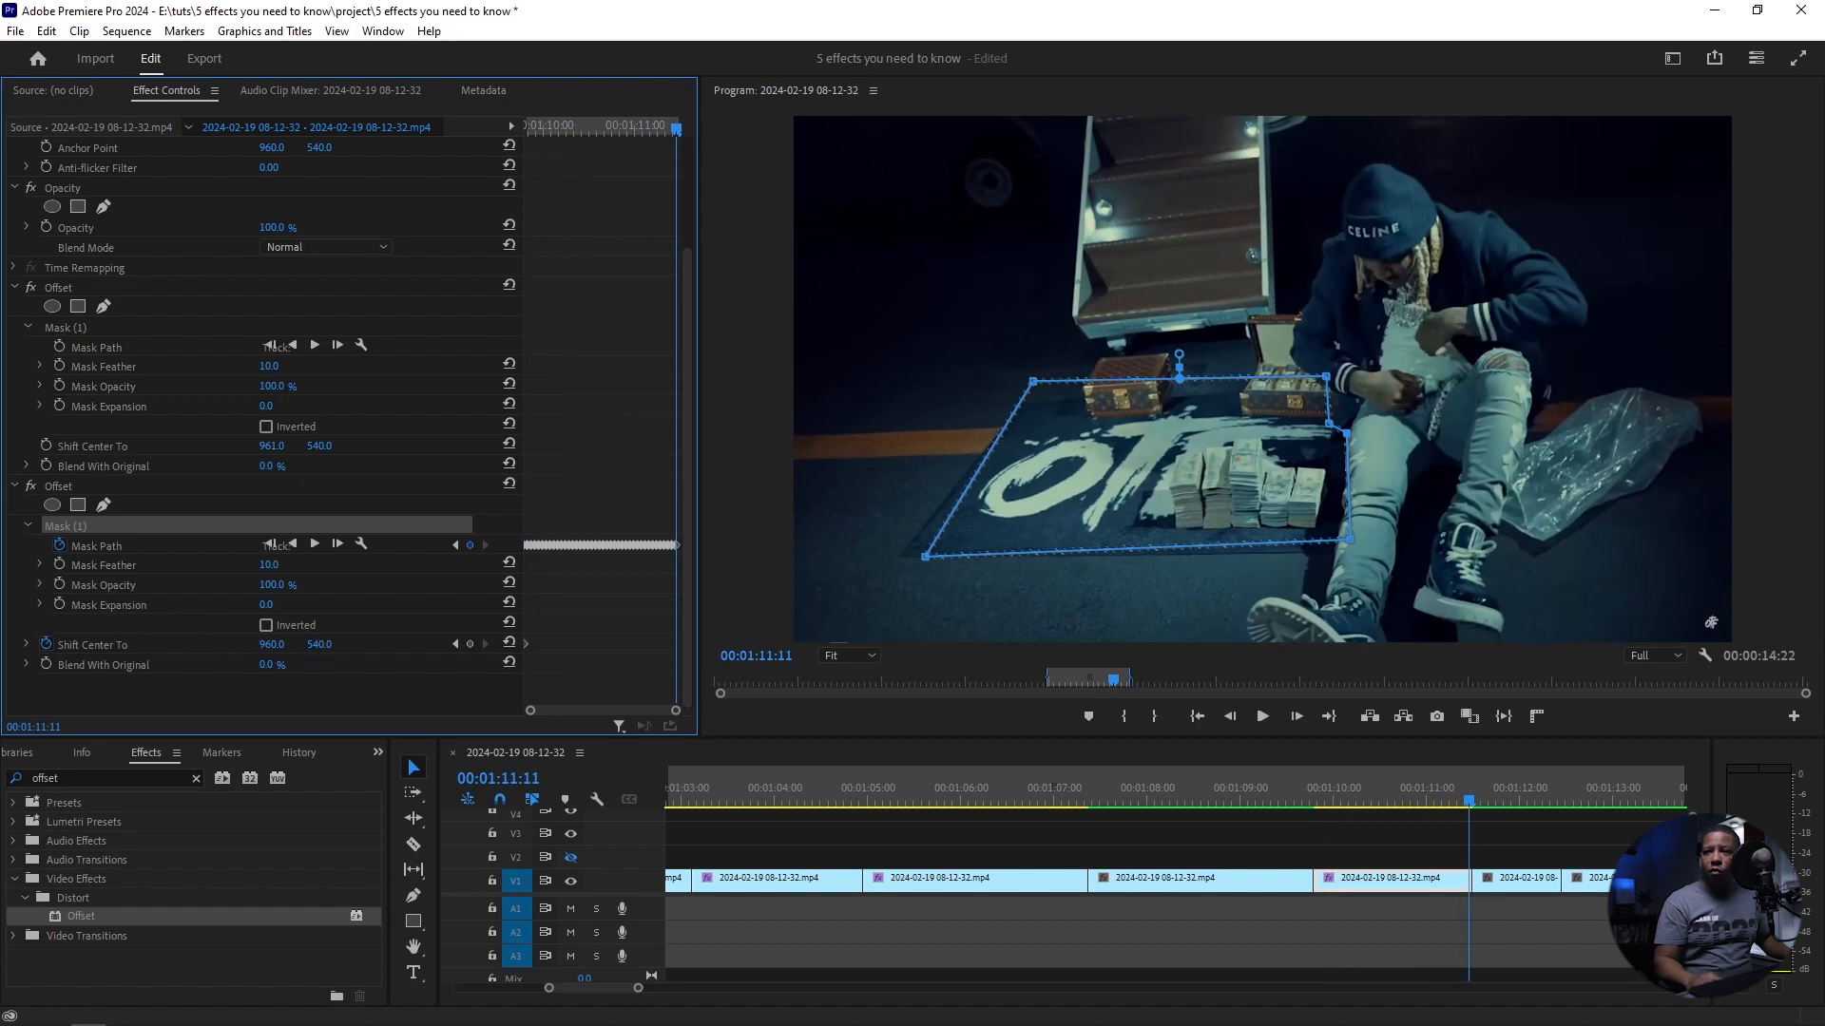
{"action": "left_click_drag", "start_coordinate": [320, 644], "coordinate": [627, 644]}
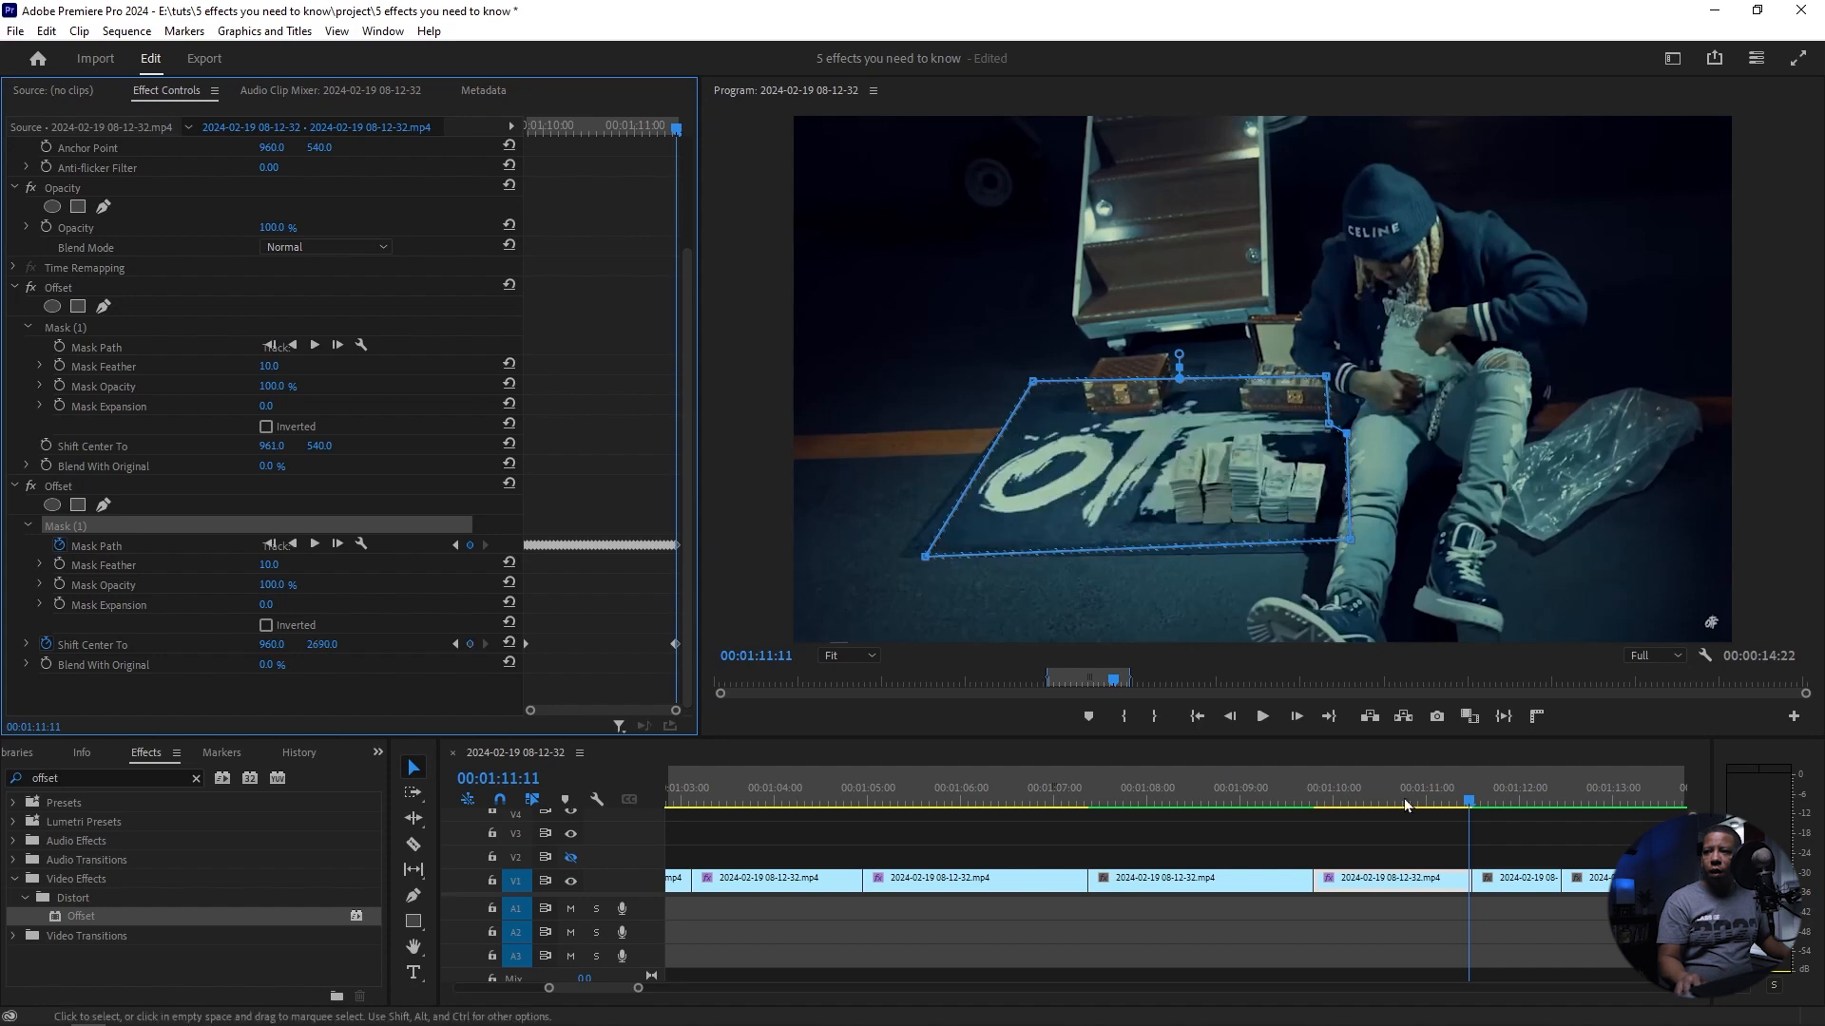
Step: Apply Turbulent Displace to the clip starting at 00:01:12:11 and shape a rectangular mask around the OTF lettering on the floor
{"action": "left_click_drag", "start_coordinate": [1468, 806], "coordinate": [1564, 801]}
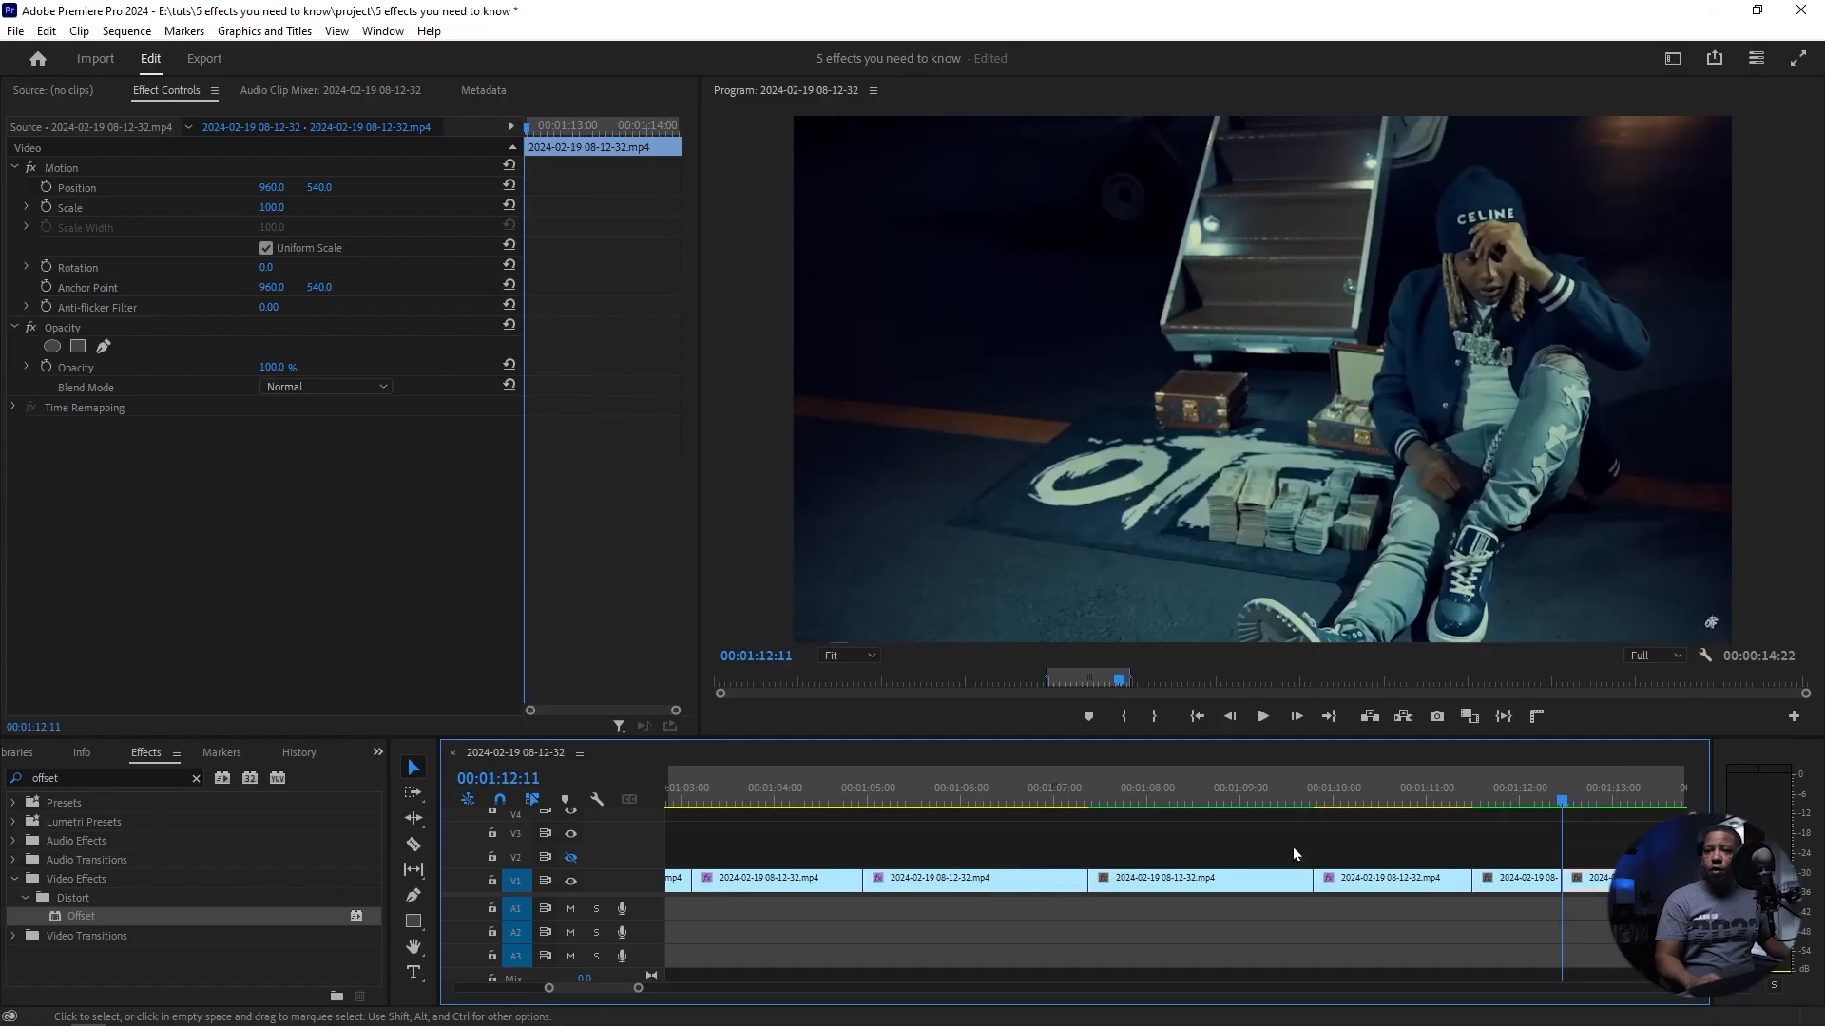
{"action": "left_click", "coordinate": [97, 918]}
{"action": "left_click_drag", "start_coordinate": [98, 916], "coordinate": [1591, 879]}
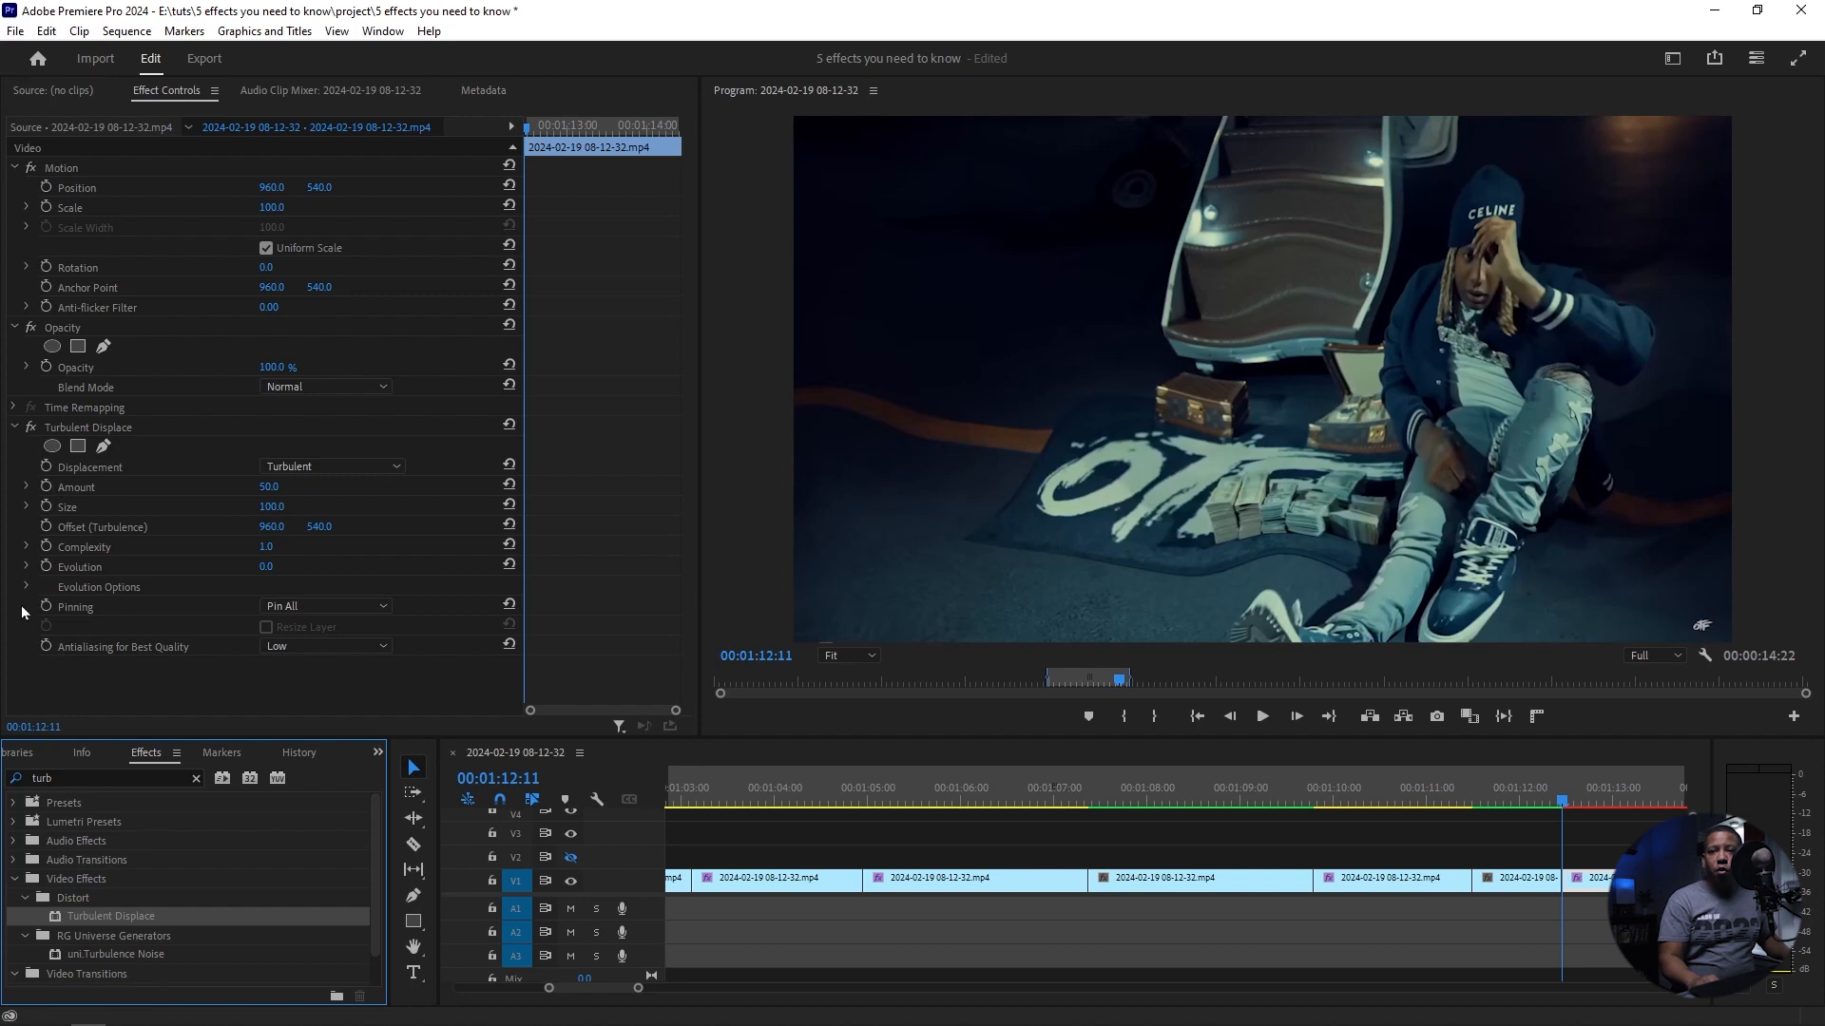
{"action": "left_click", "coordinate": [79, 448]}
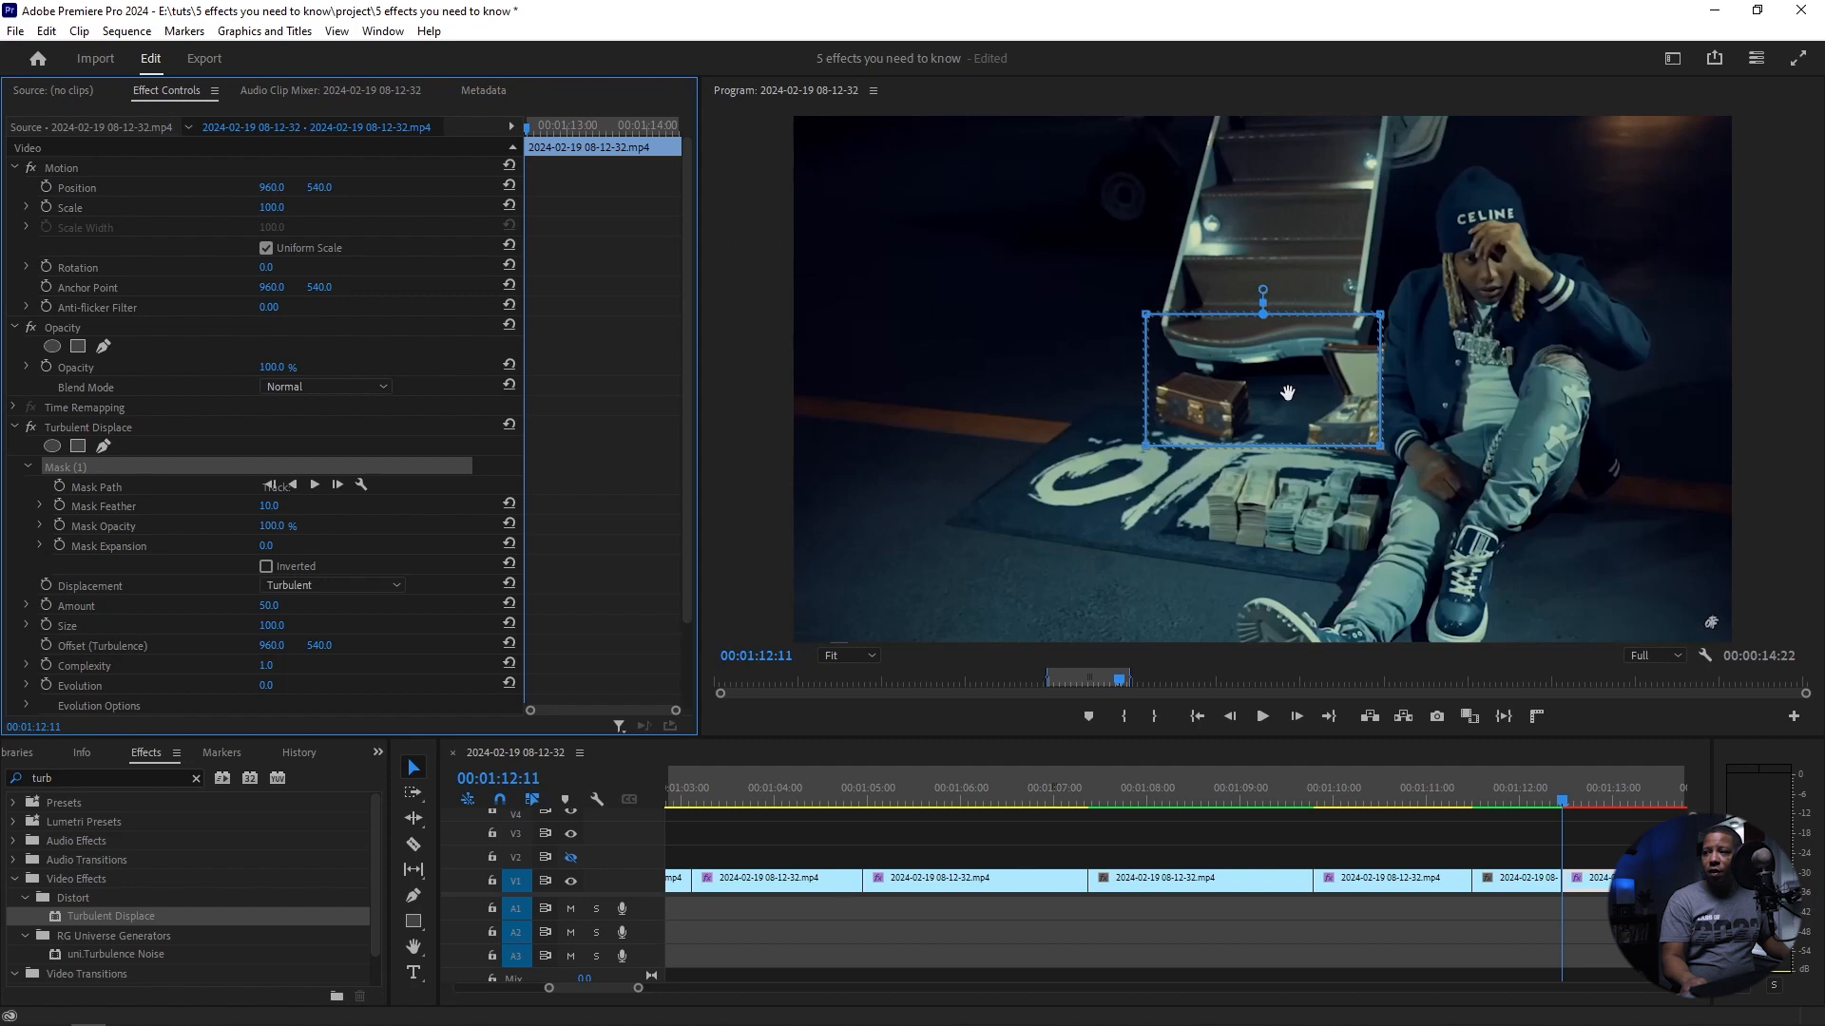
{"action": "left_click_drag", "start_coordinate": [1287, 392], "coordinate": [1237, 481]}
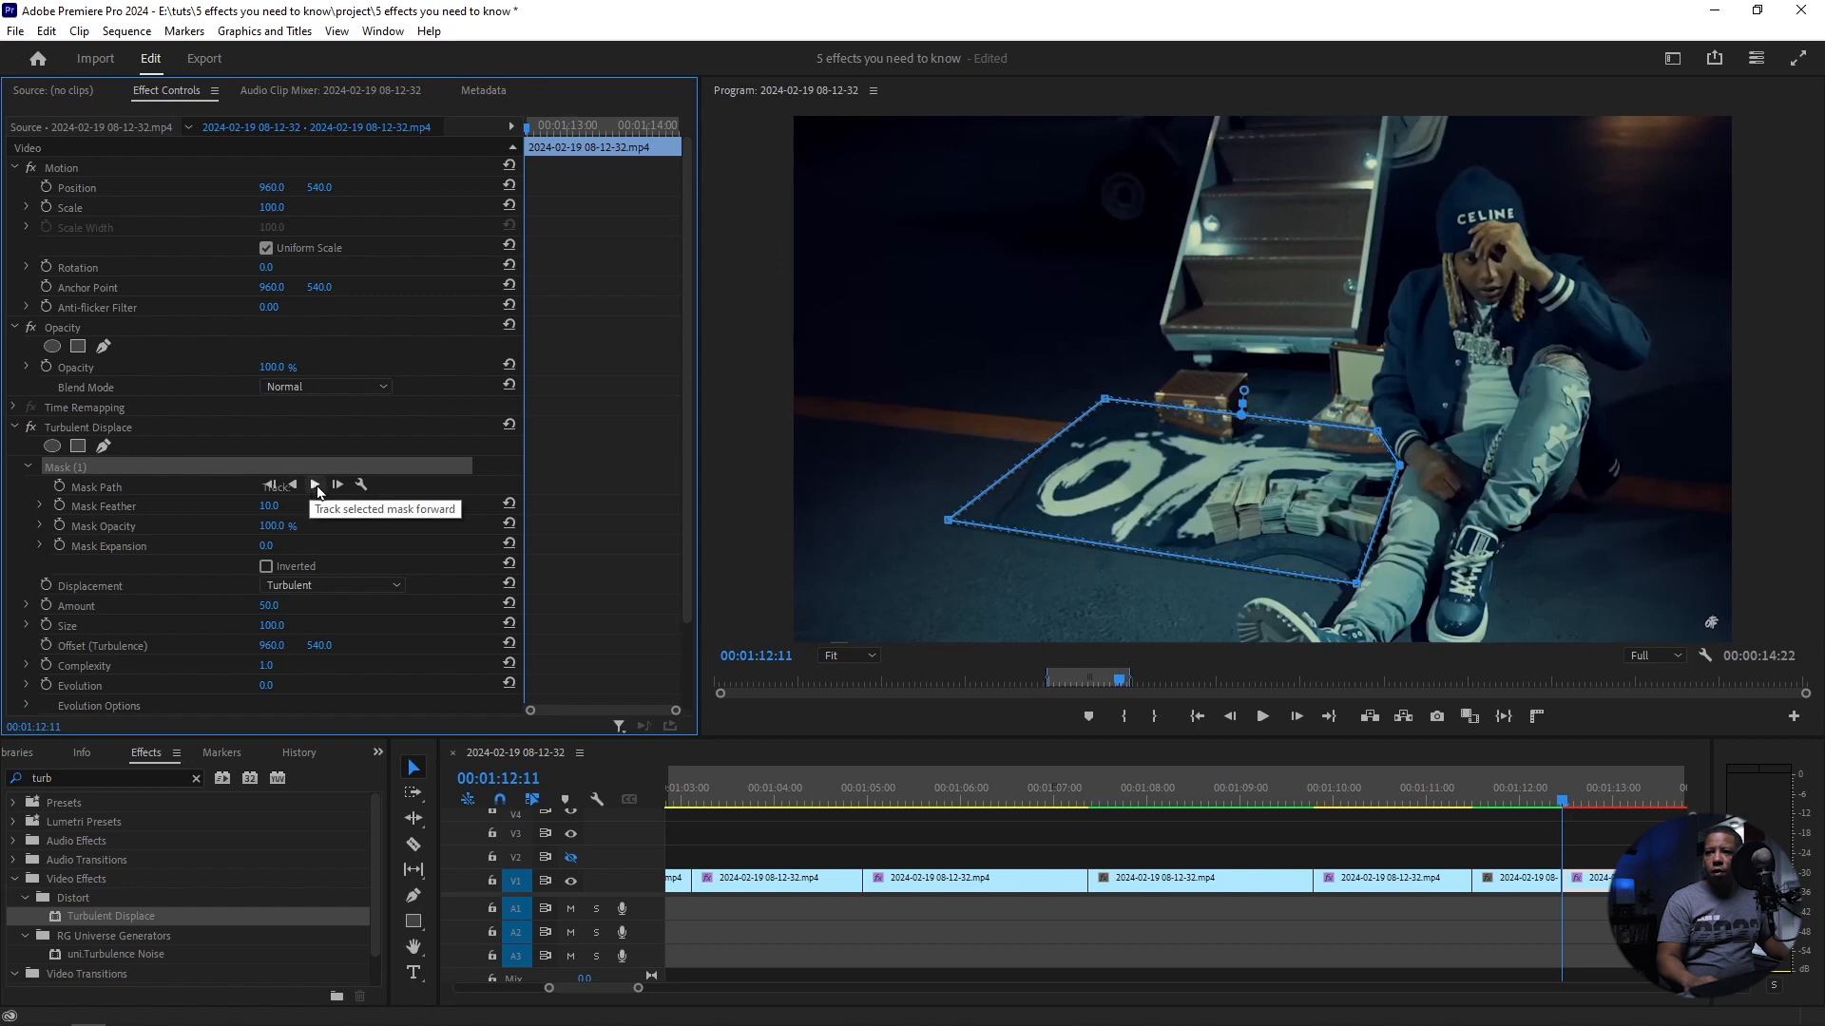
Step: Track the Turbulent Displace mask forward through the clip and return the playhead to 00:01:12:11
{"action": "left_click", "coordinate": [316, 486]}
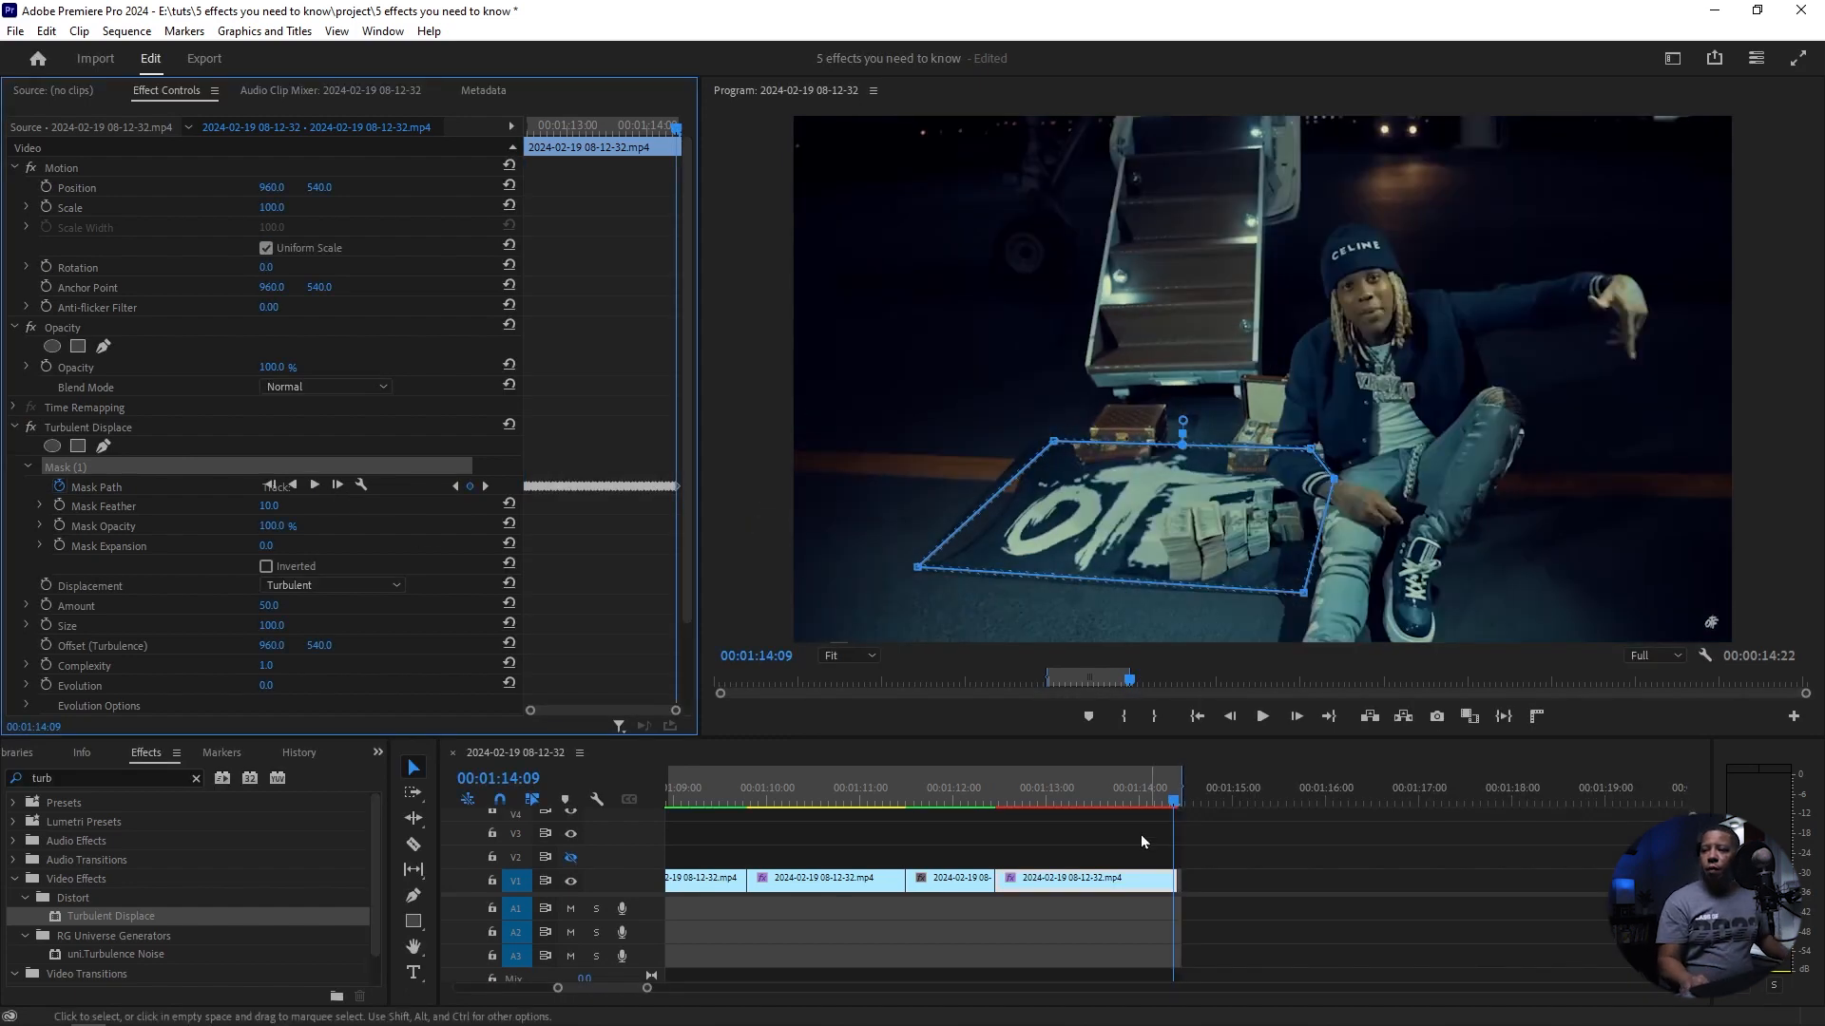
{"action": "left_click_drag", "start_coordinate": [1176, 808], "coordinate": [998, 810]}
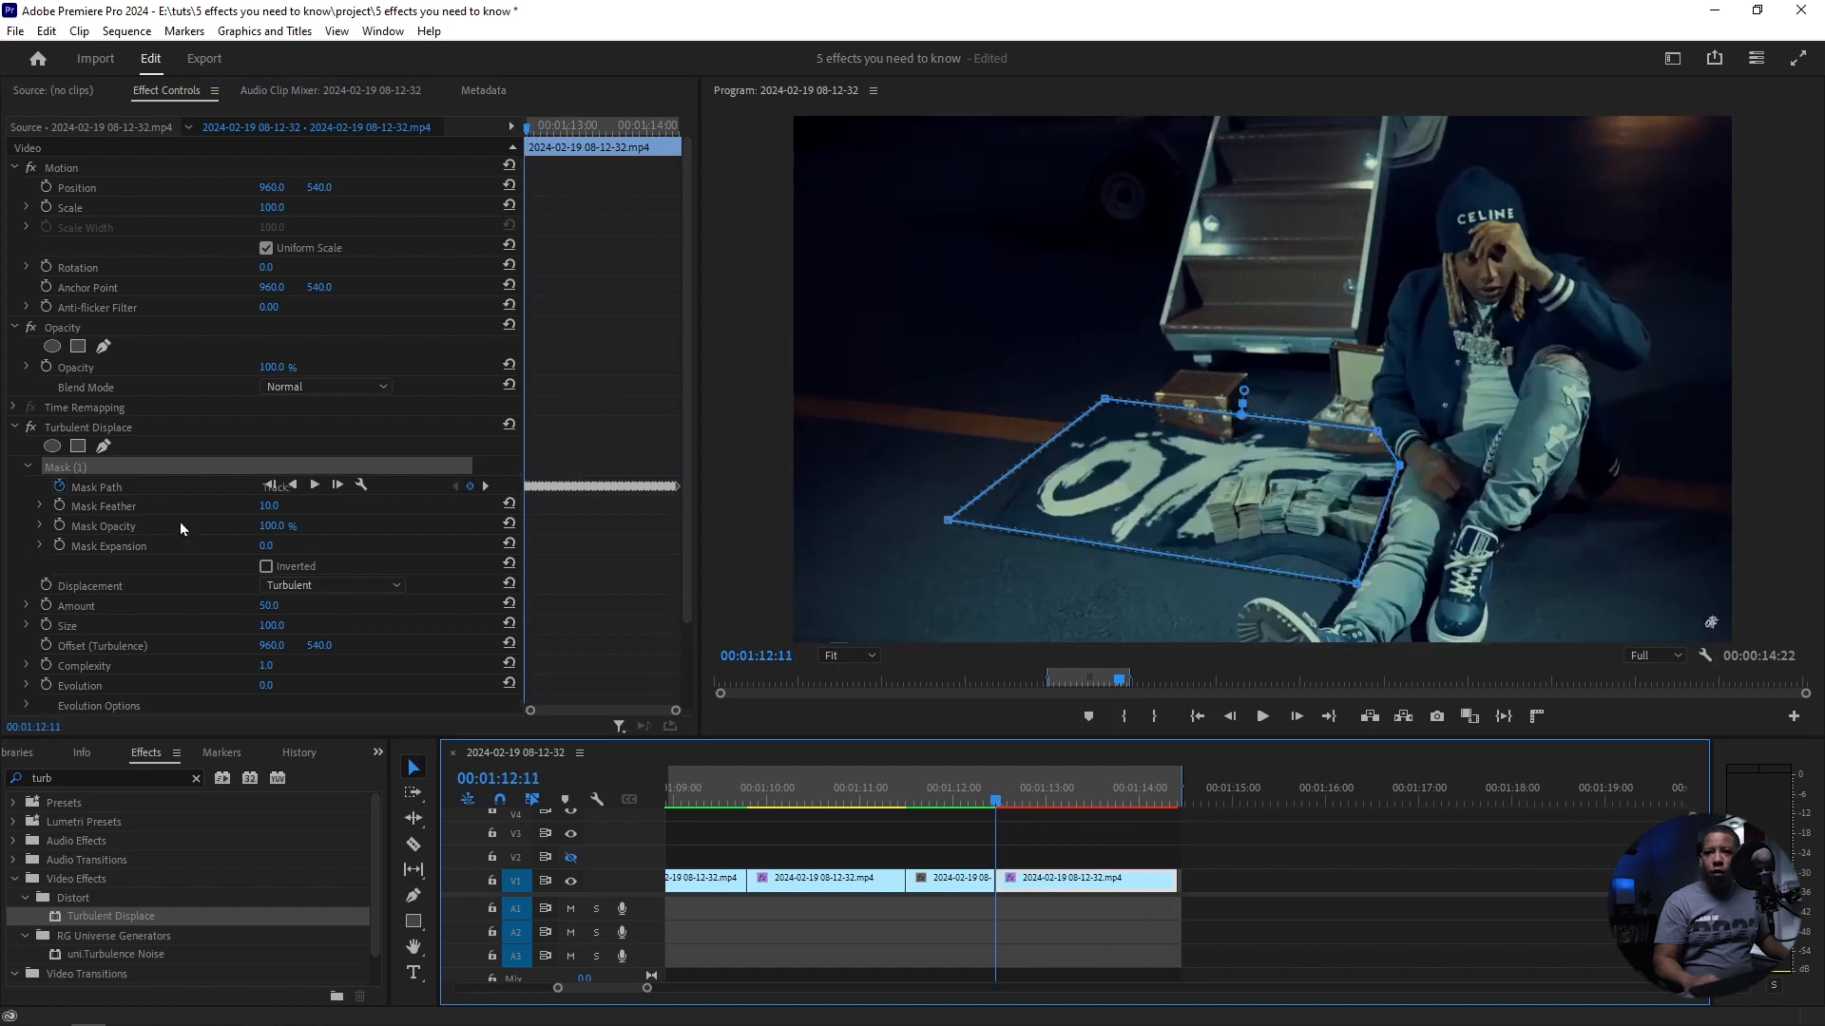
{"action": "left_click", "coordinate": [27, 467]}
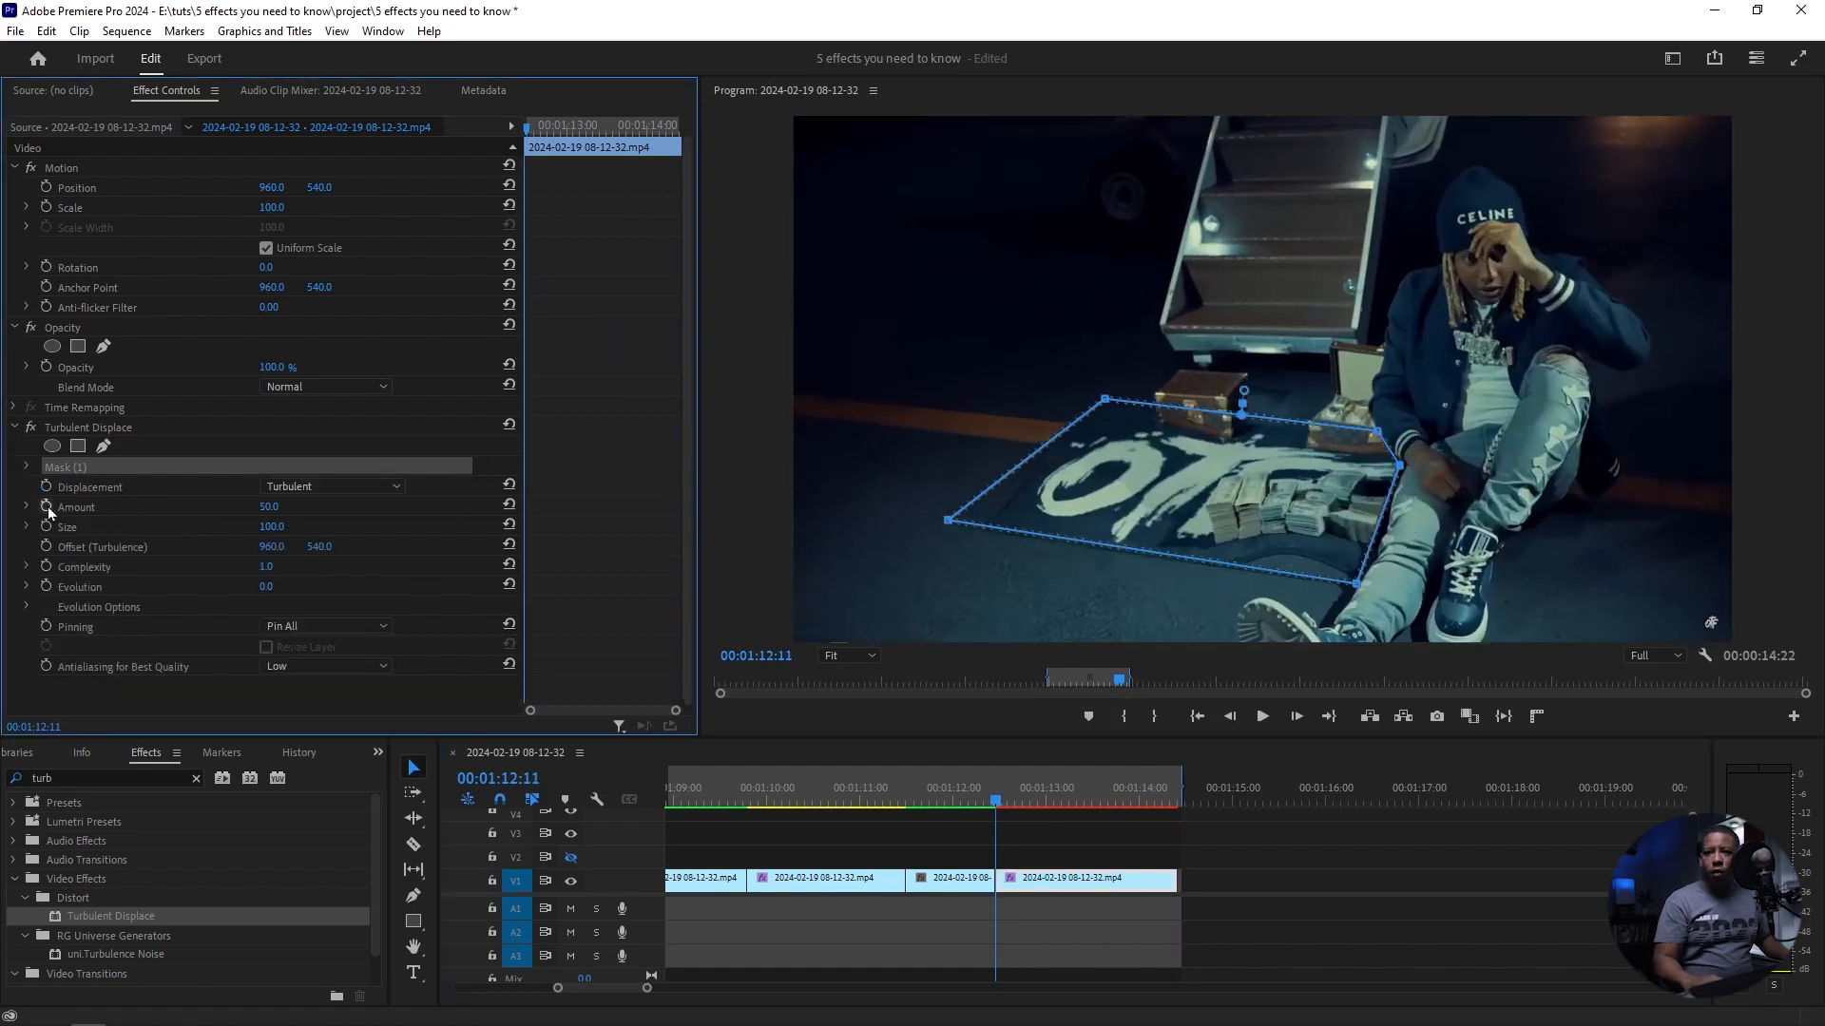
Step: Preview the Bulge and Twist displacement types on the masked lettering, and set Displacement back to Turbulent
{"action": "left_click", "coordinate": [390, 487]}
{"action": "left_click", "coordinate": [318, 526]}
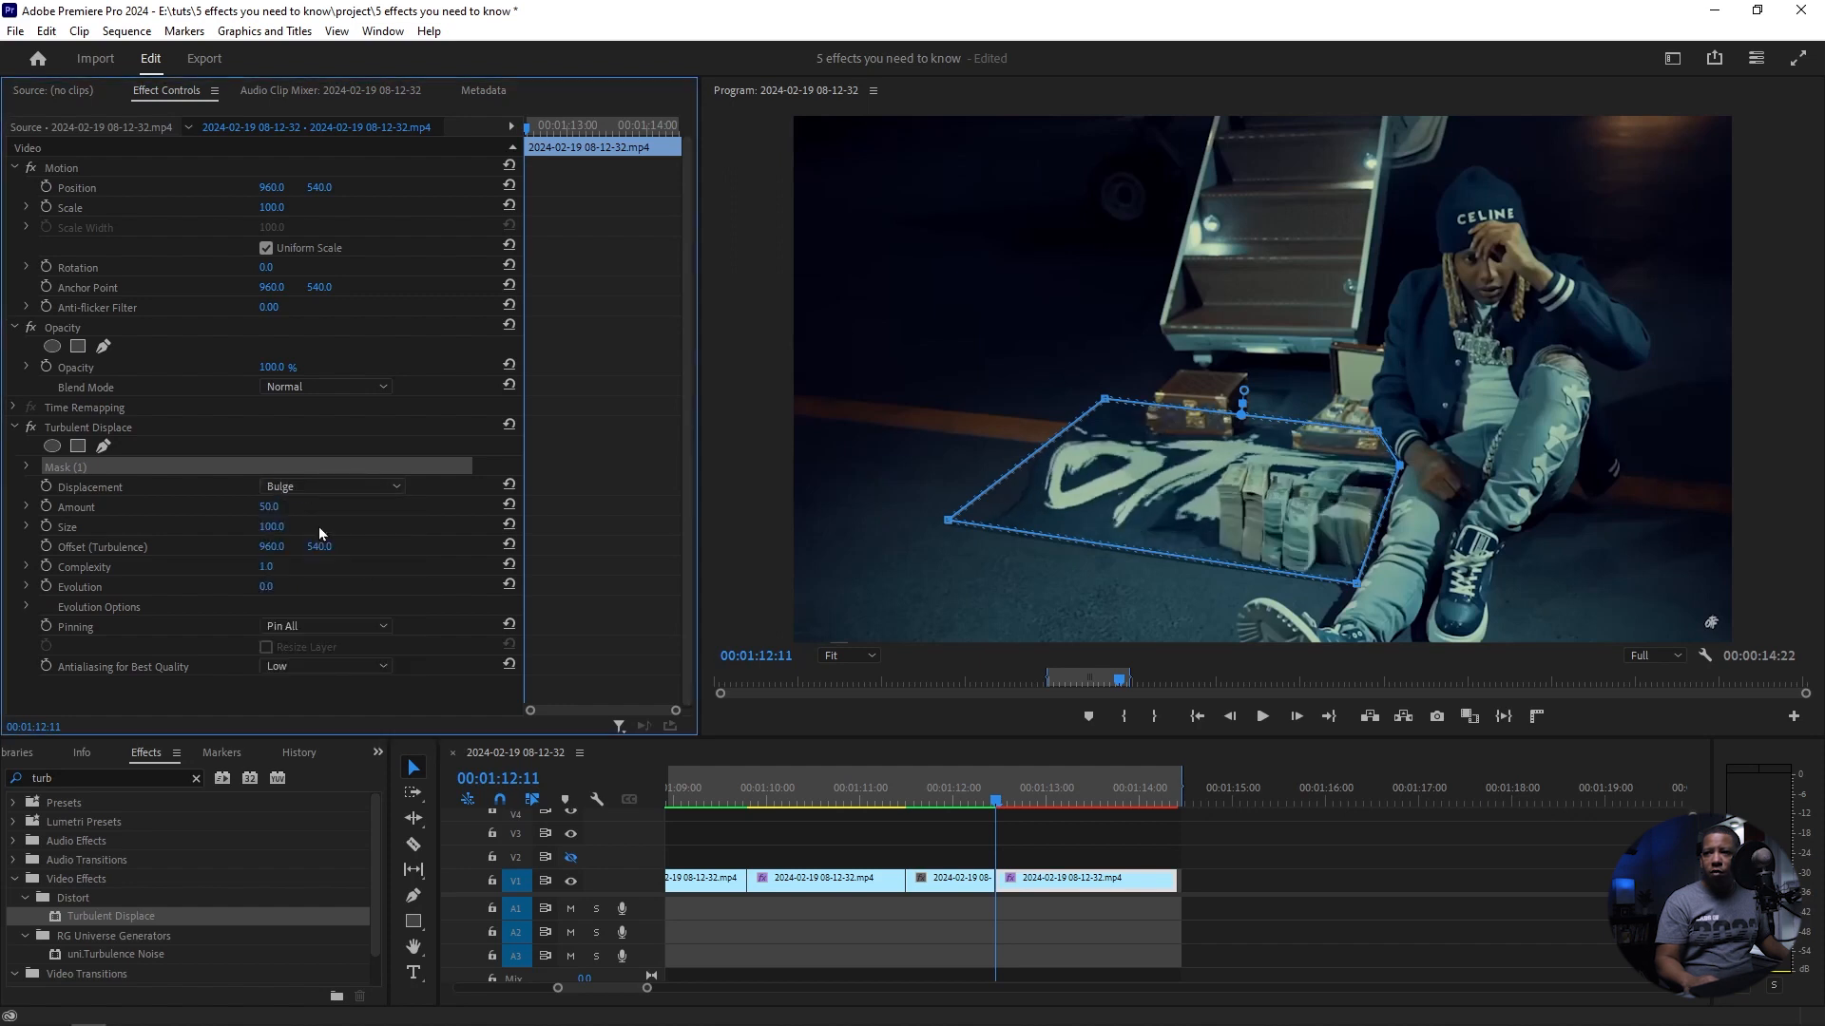
{"action": "left_click", "coordinate": [397, 490]}
{"action": "left_click", "coordinate": [323, 543]}
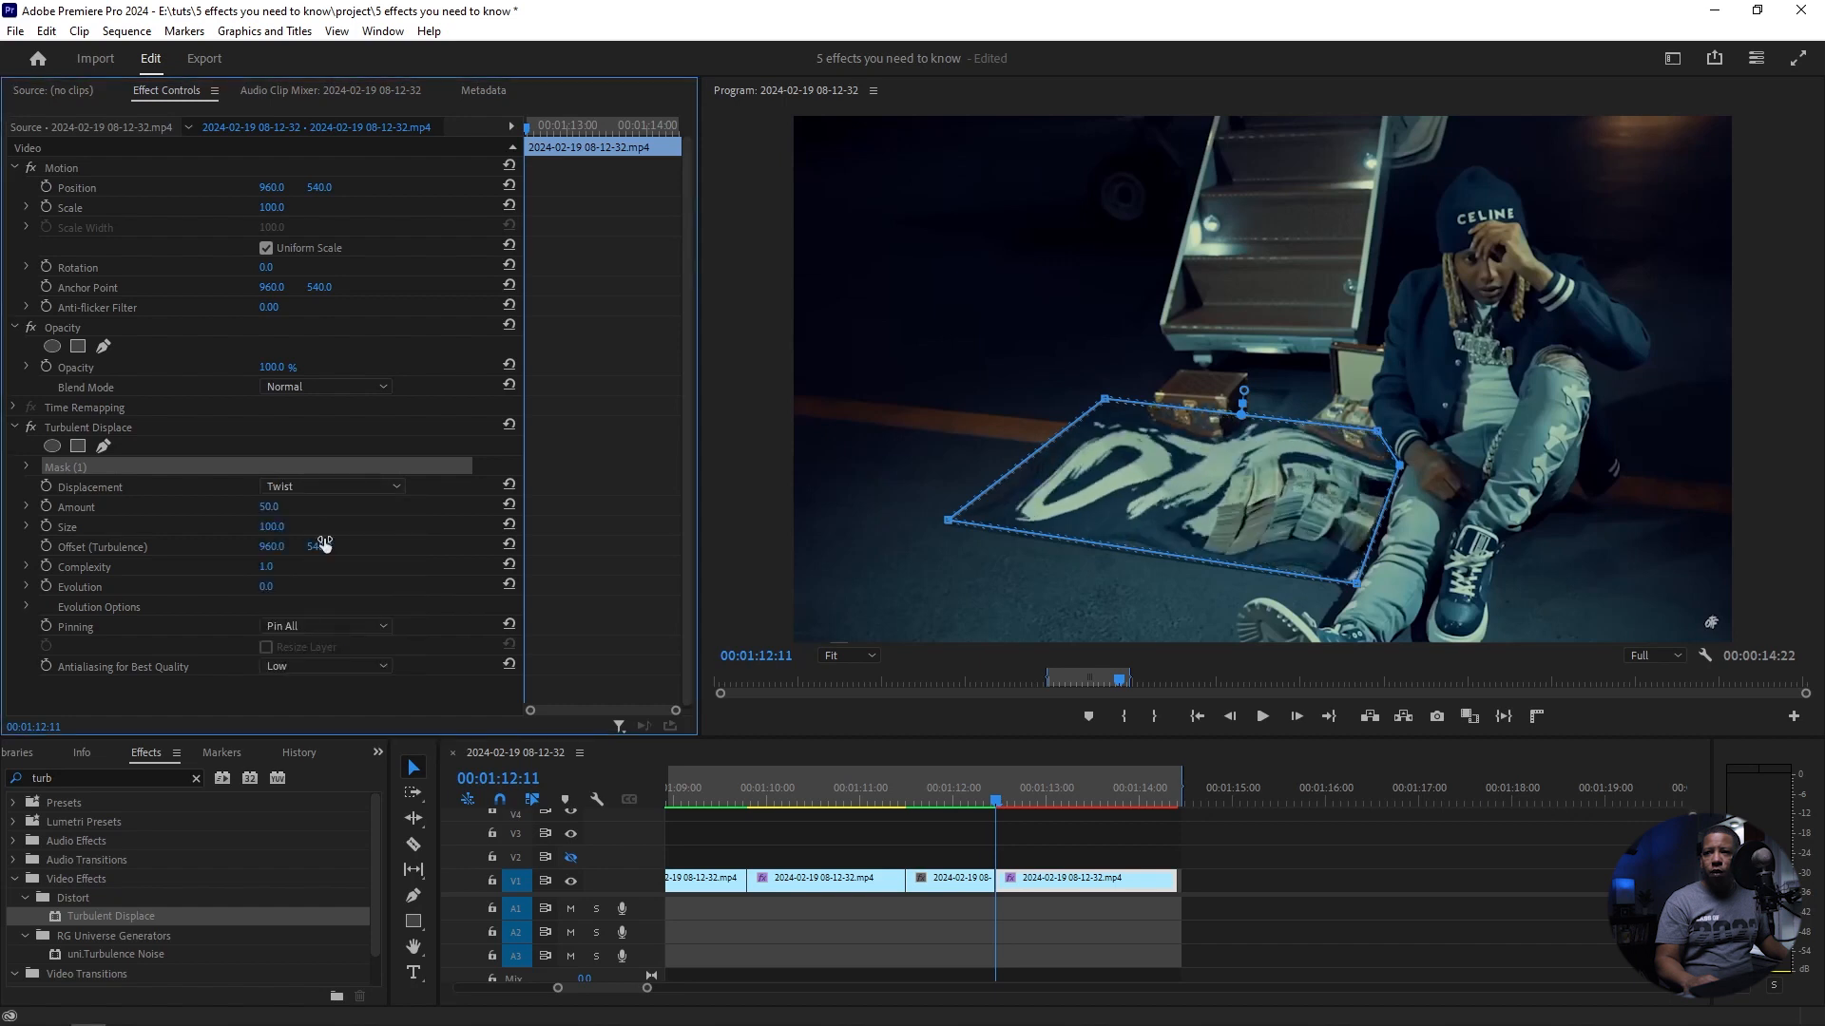
{"action": "left_click", "coordinate": [399, 485]}
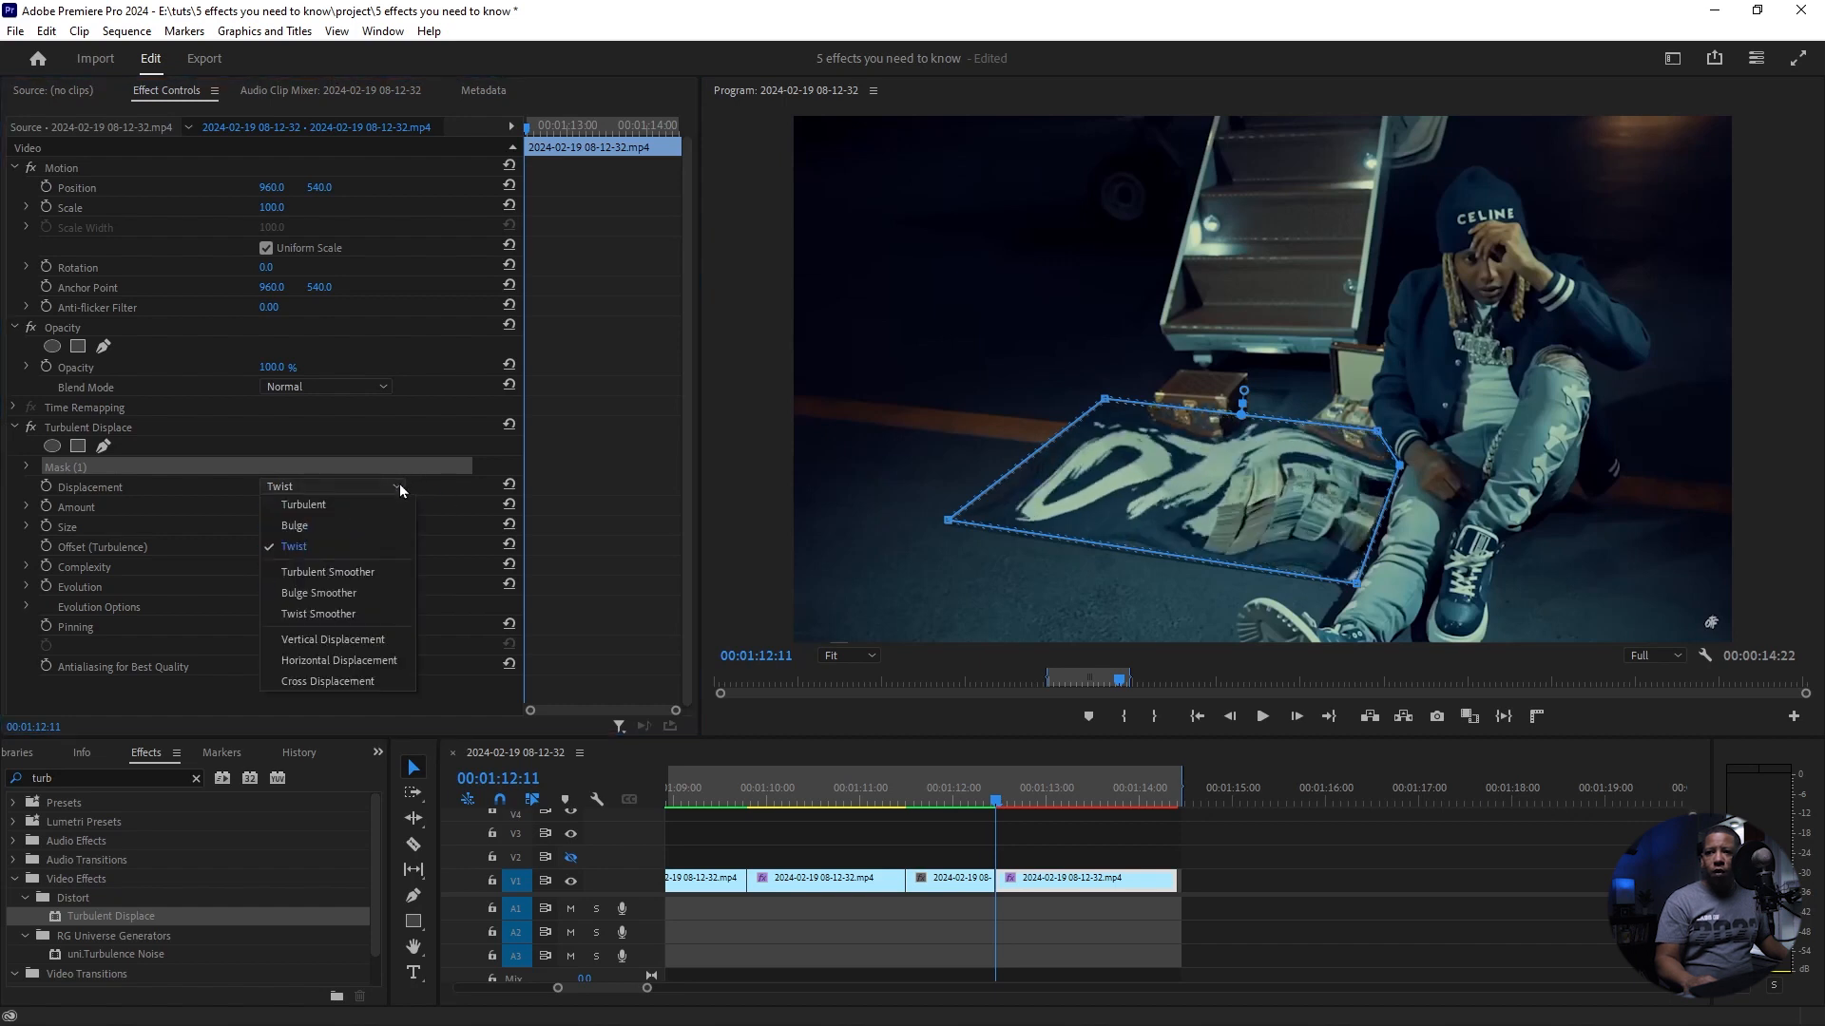
{"action": "left_click", "coordinate": [328, 505]}
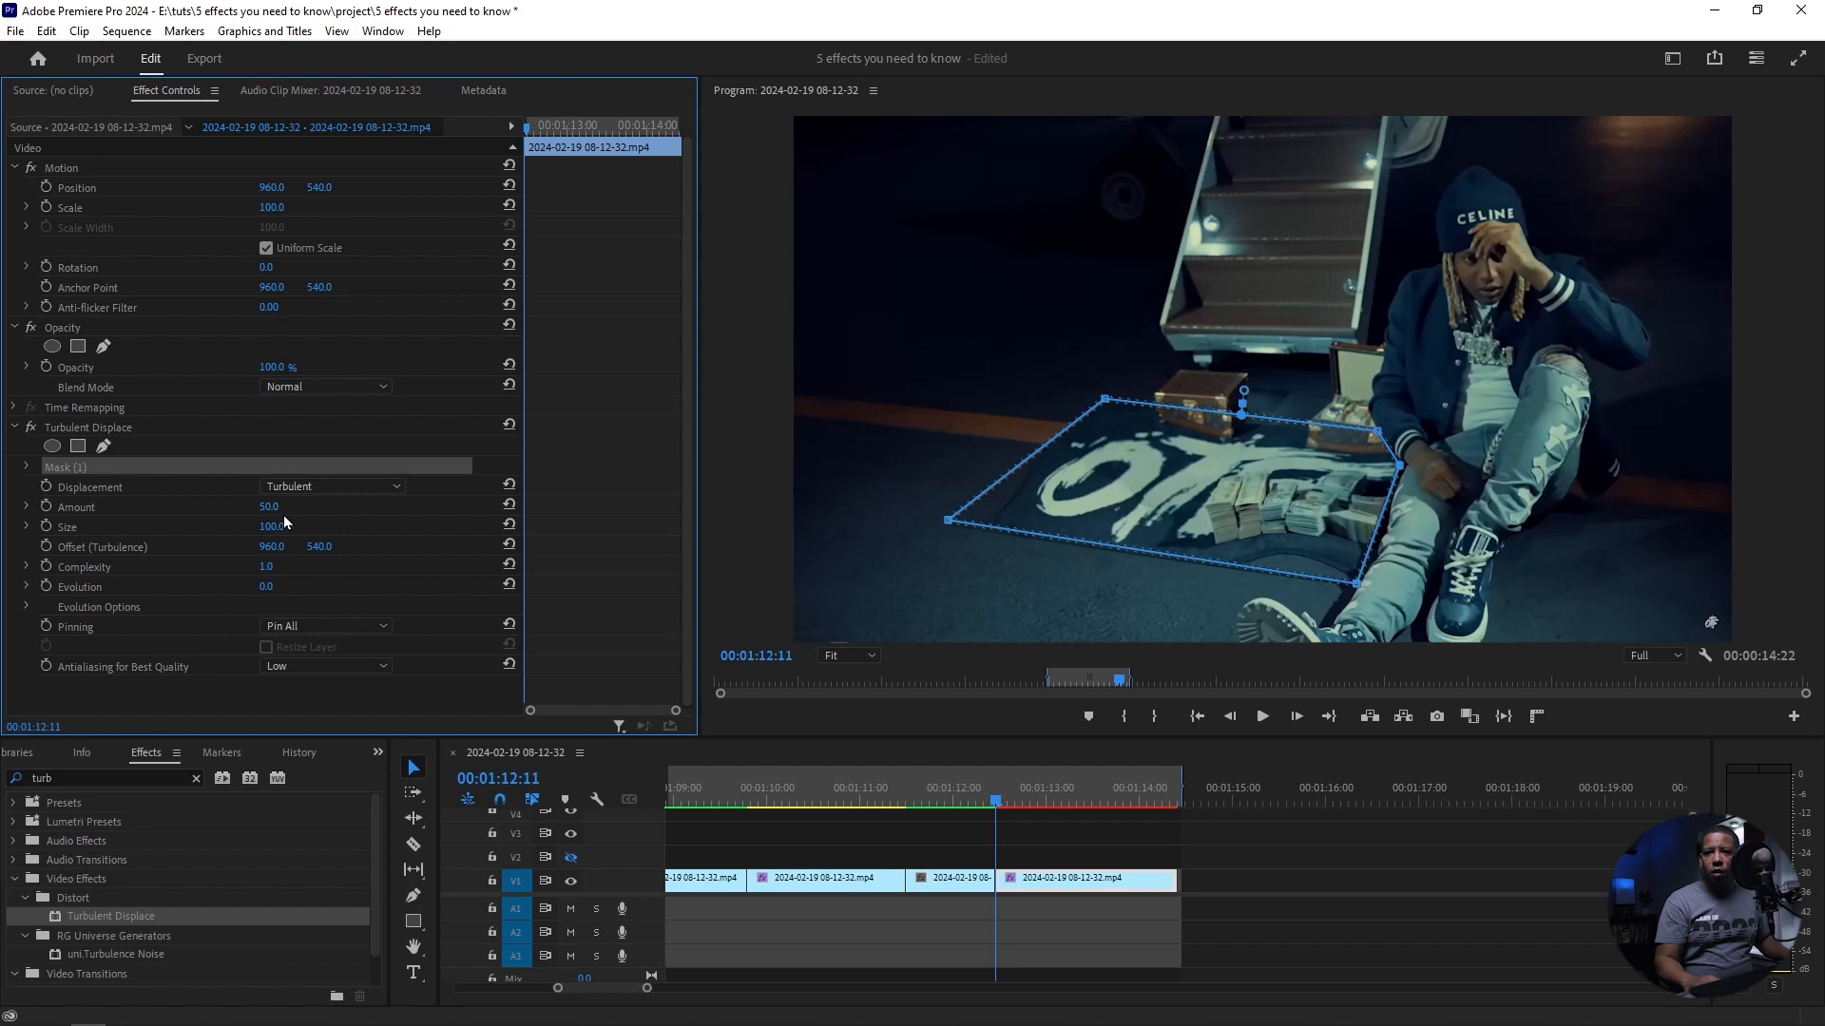
Step: Try out the Turbulent Displace Amount and play the clip from its start to review the distorted lettering
{"action": "mouse_move", "coordinate": [269, 506]}
{"action": "left_mouse_down"}
{"action": "mouse_move", "coordinate": [357, 507]}
{"action": "mouse_move", "coordinate": [288, 507]}
{"action": "left_mouse_up"}
{"action": "left_click", "coordinate": [997, 808]}
{"action": "key", "text": "space"}
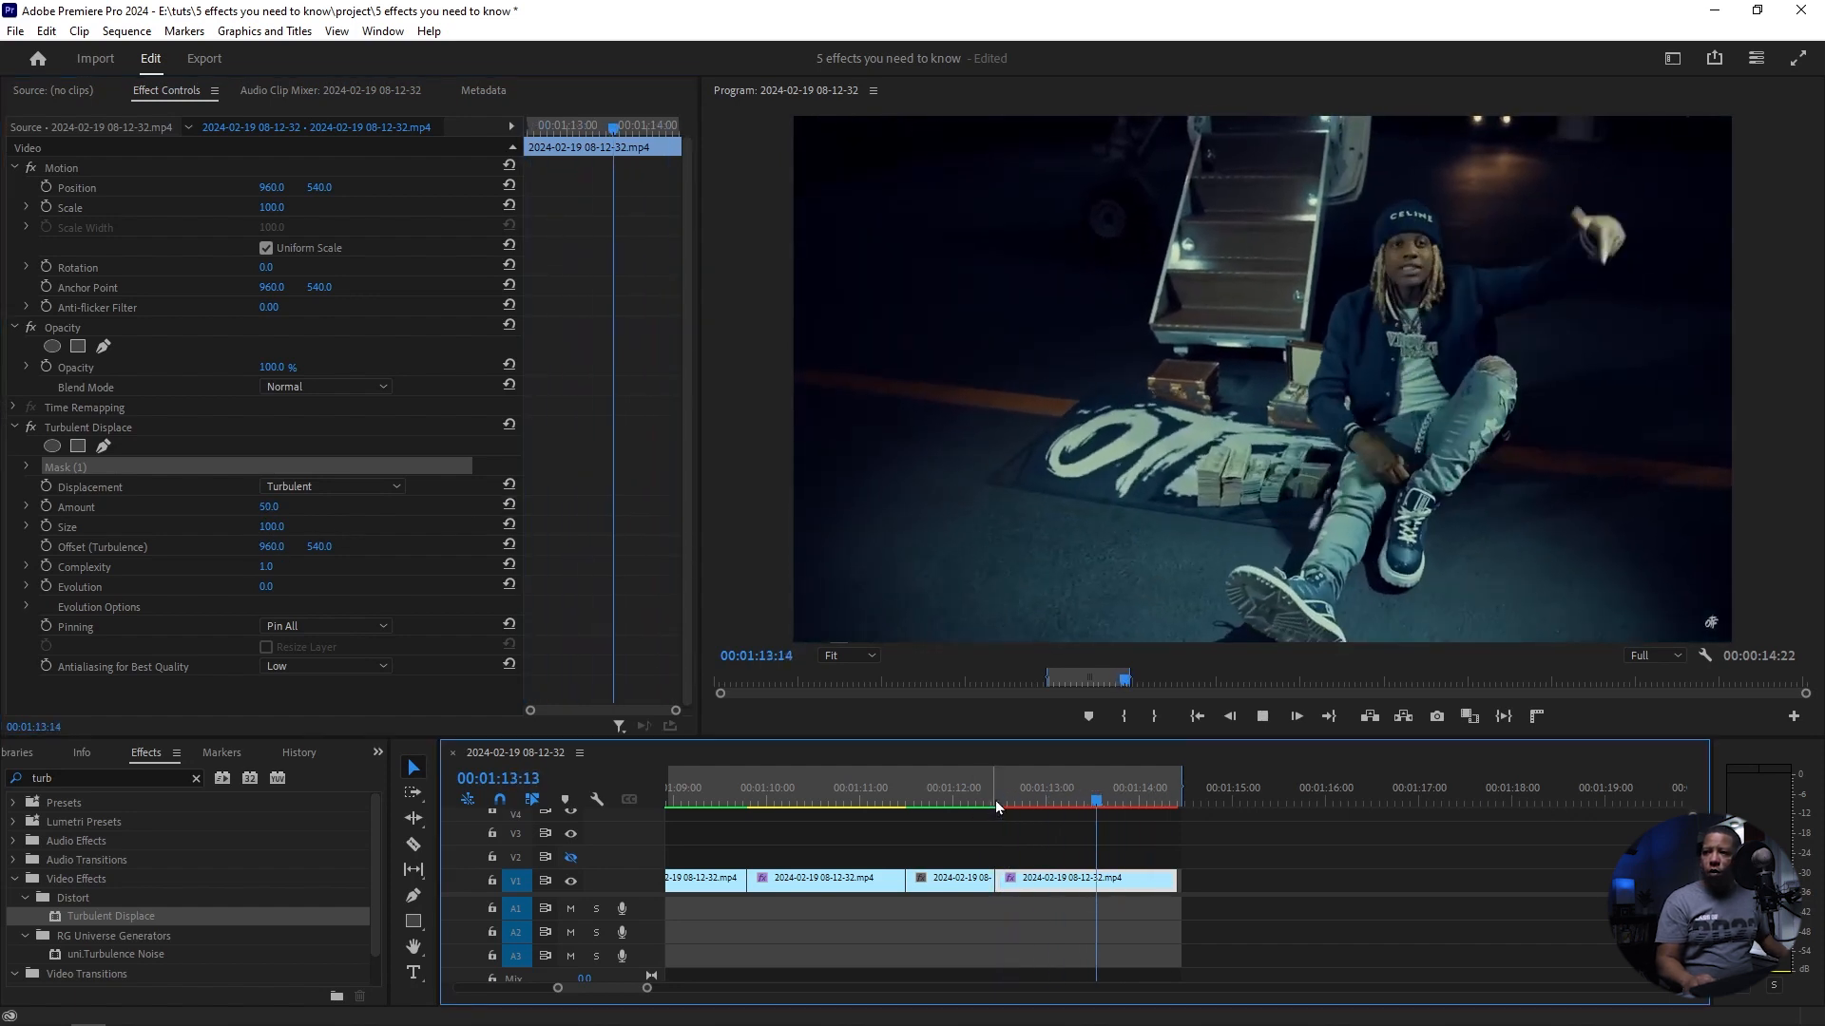
{"action": "key", "text": "space"}
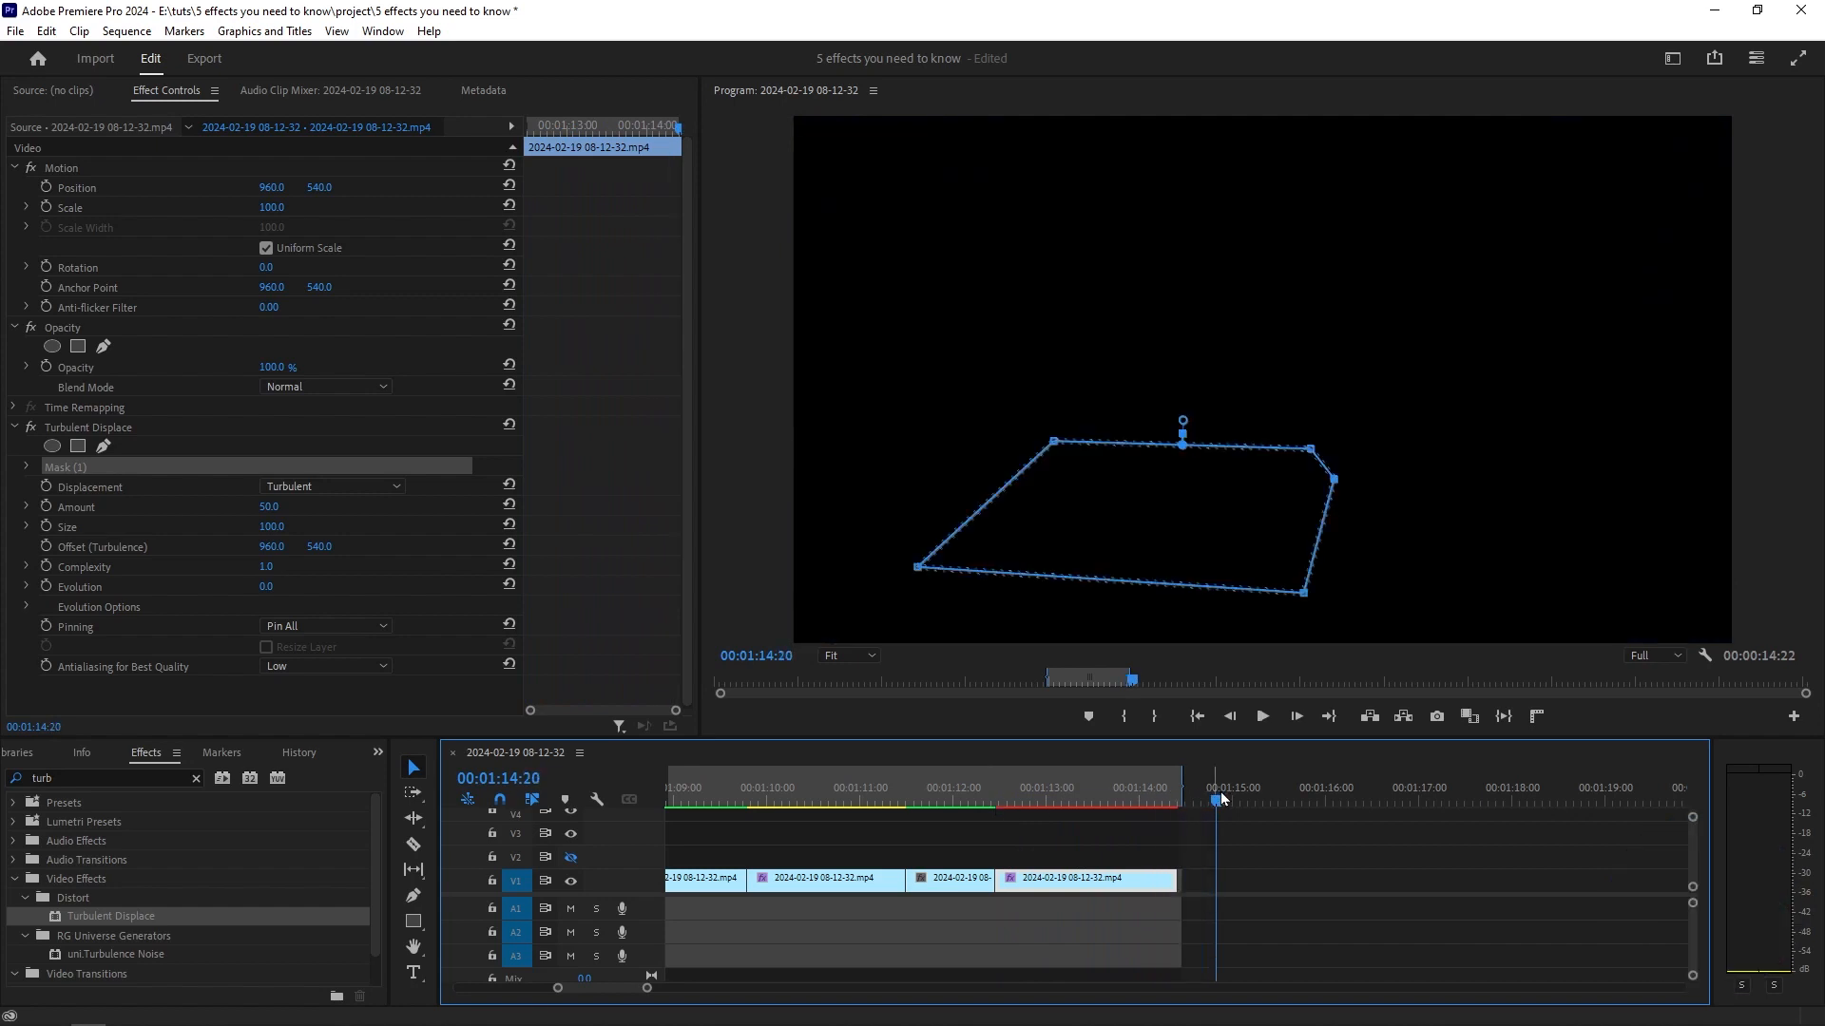
Step: Go to the finished version earlier in the sequence and play from 00:00:10:01 to review its Offset effect
{"action": "key", "text": "space"}
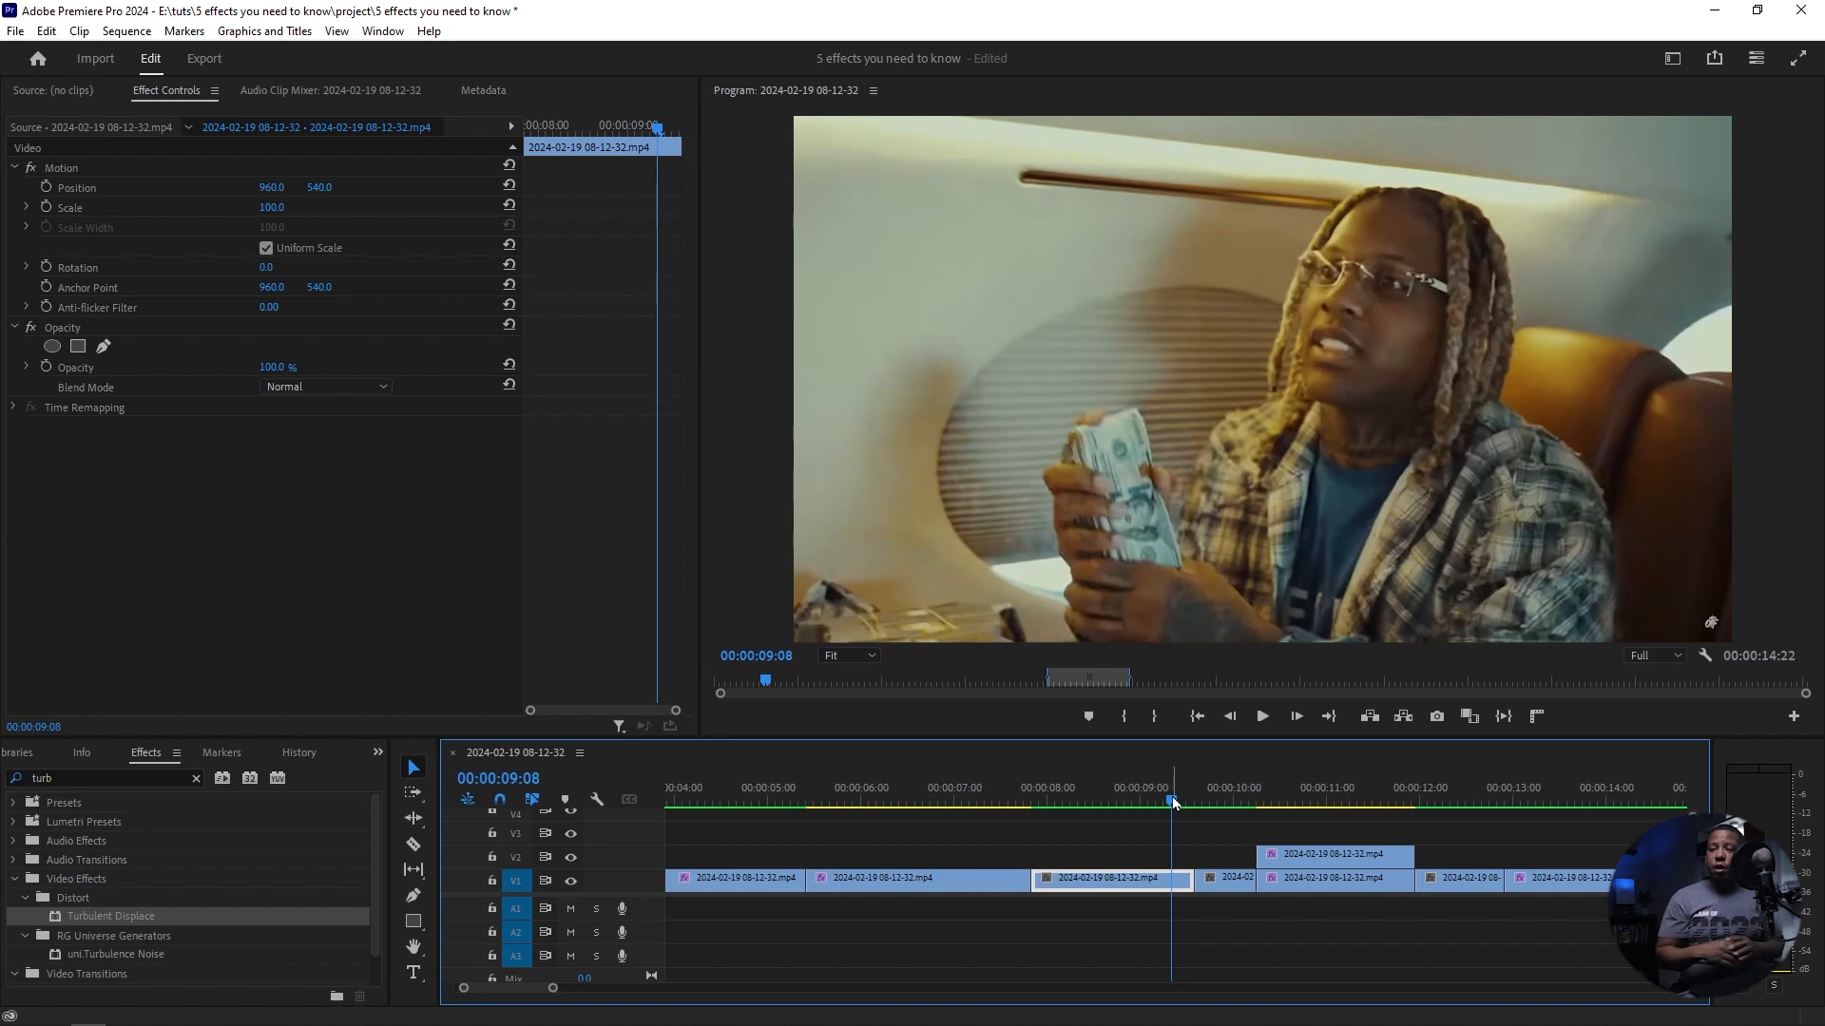
{"action": "left_click", "coordinate": [1257, 804]}
{"action": "mouse_move", "coordinate": [1257, 806]}
{"action": "left_mouse_down"}
{"action": "mouse_move", "coordinate": [1302, 804]}
{"action": "mouse_move", "coordinate": [1260, 806]}
{"action": "mouse_move", "coordinate": [1282, 803]}
{"action": "left_mouse_up"}
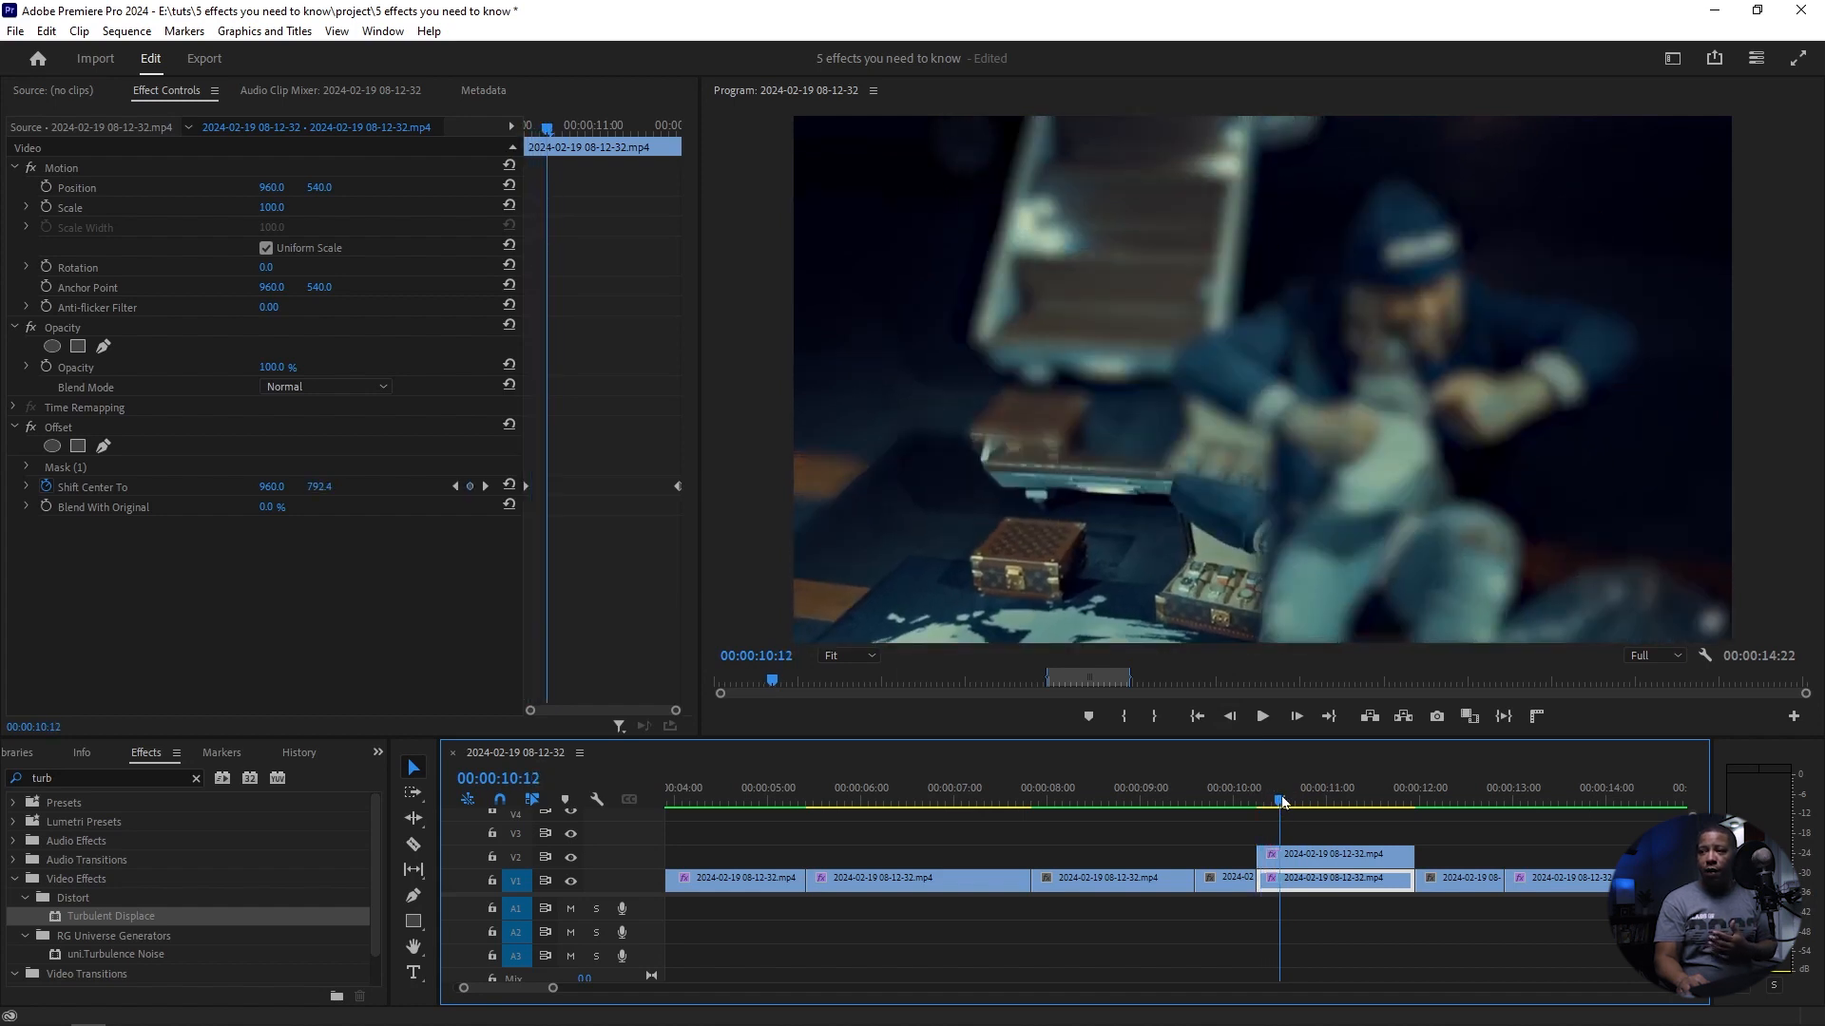
{"action": "left_click_drag", "start_coordinate": [1282, 803], "coordinate": [1239, 800]}
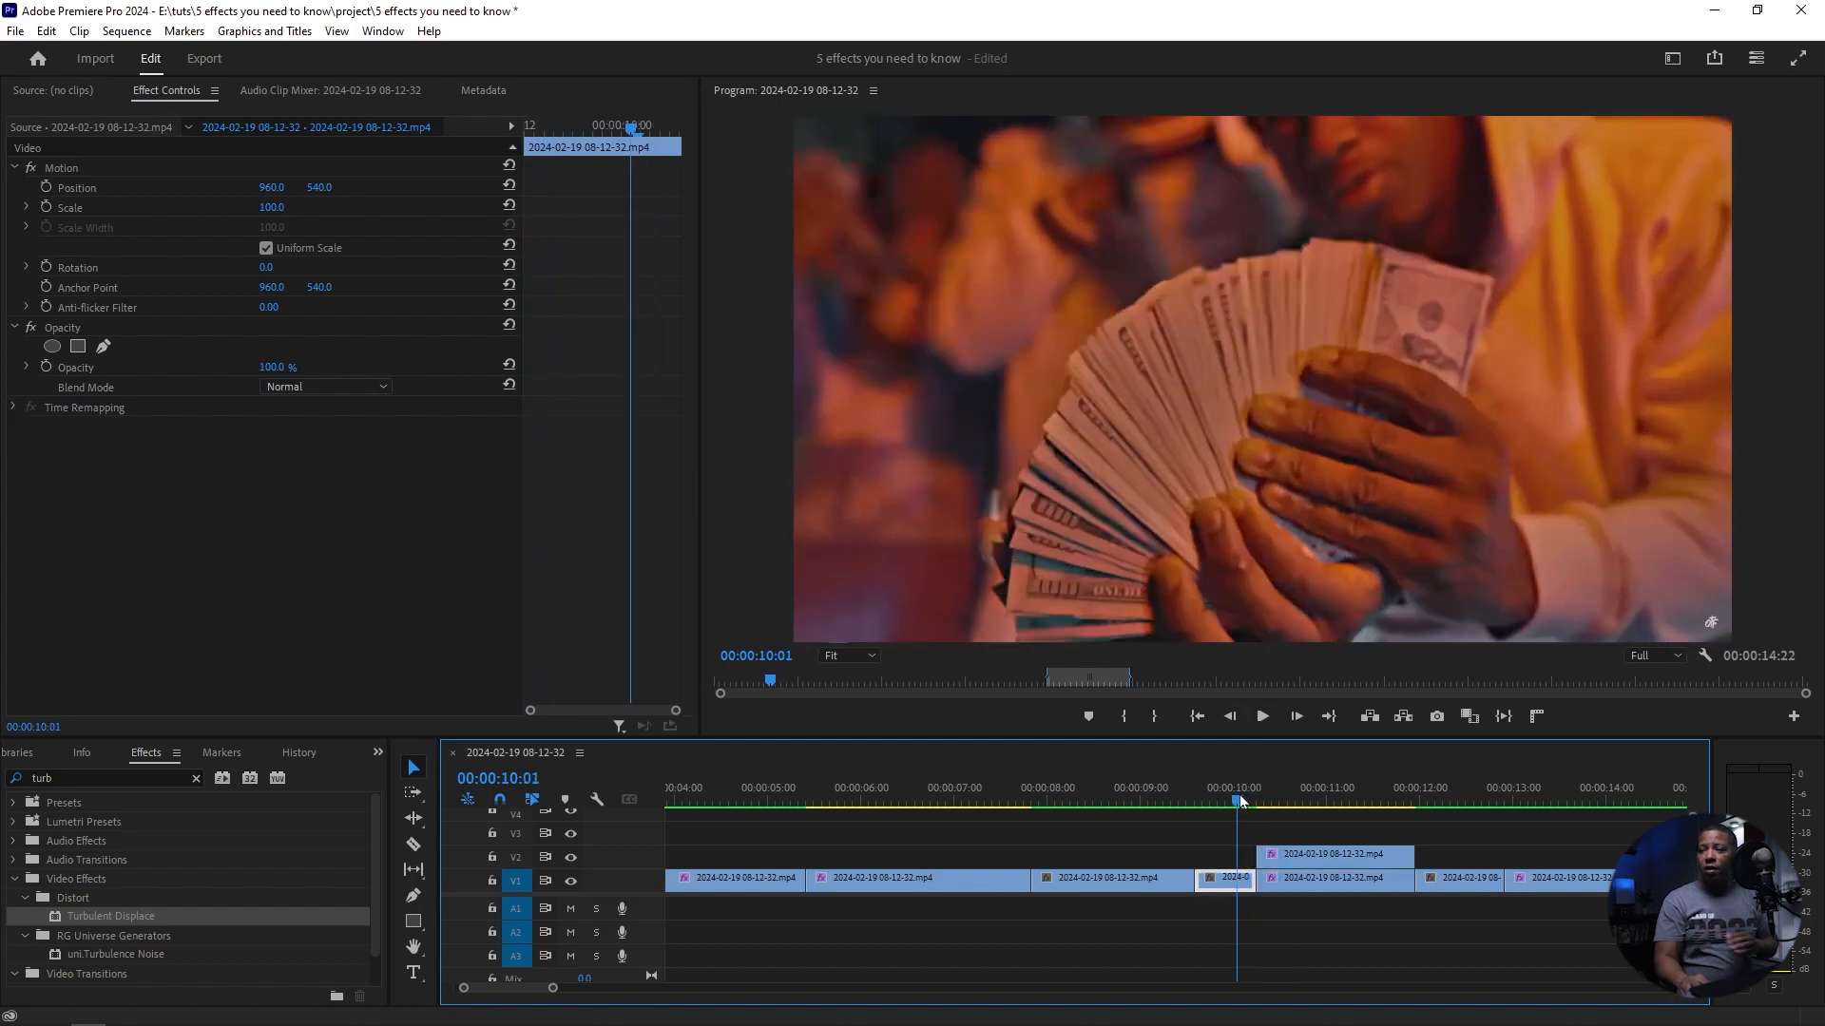
{"action": "key", "text": "space"}
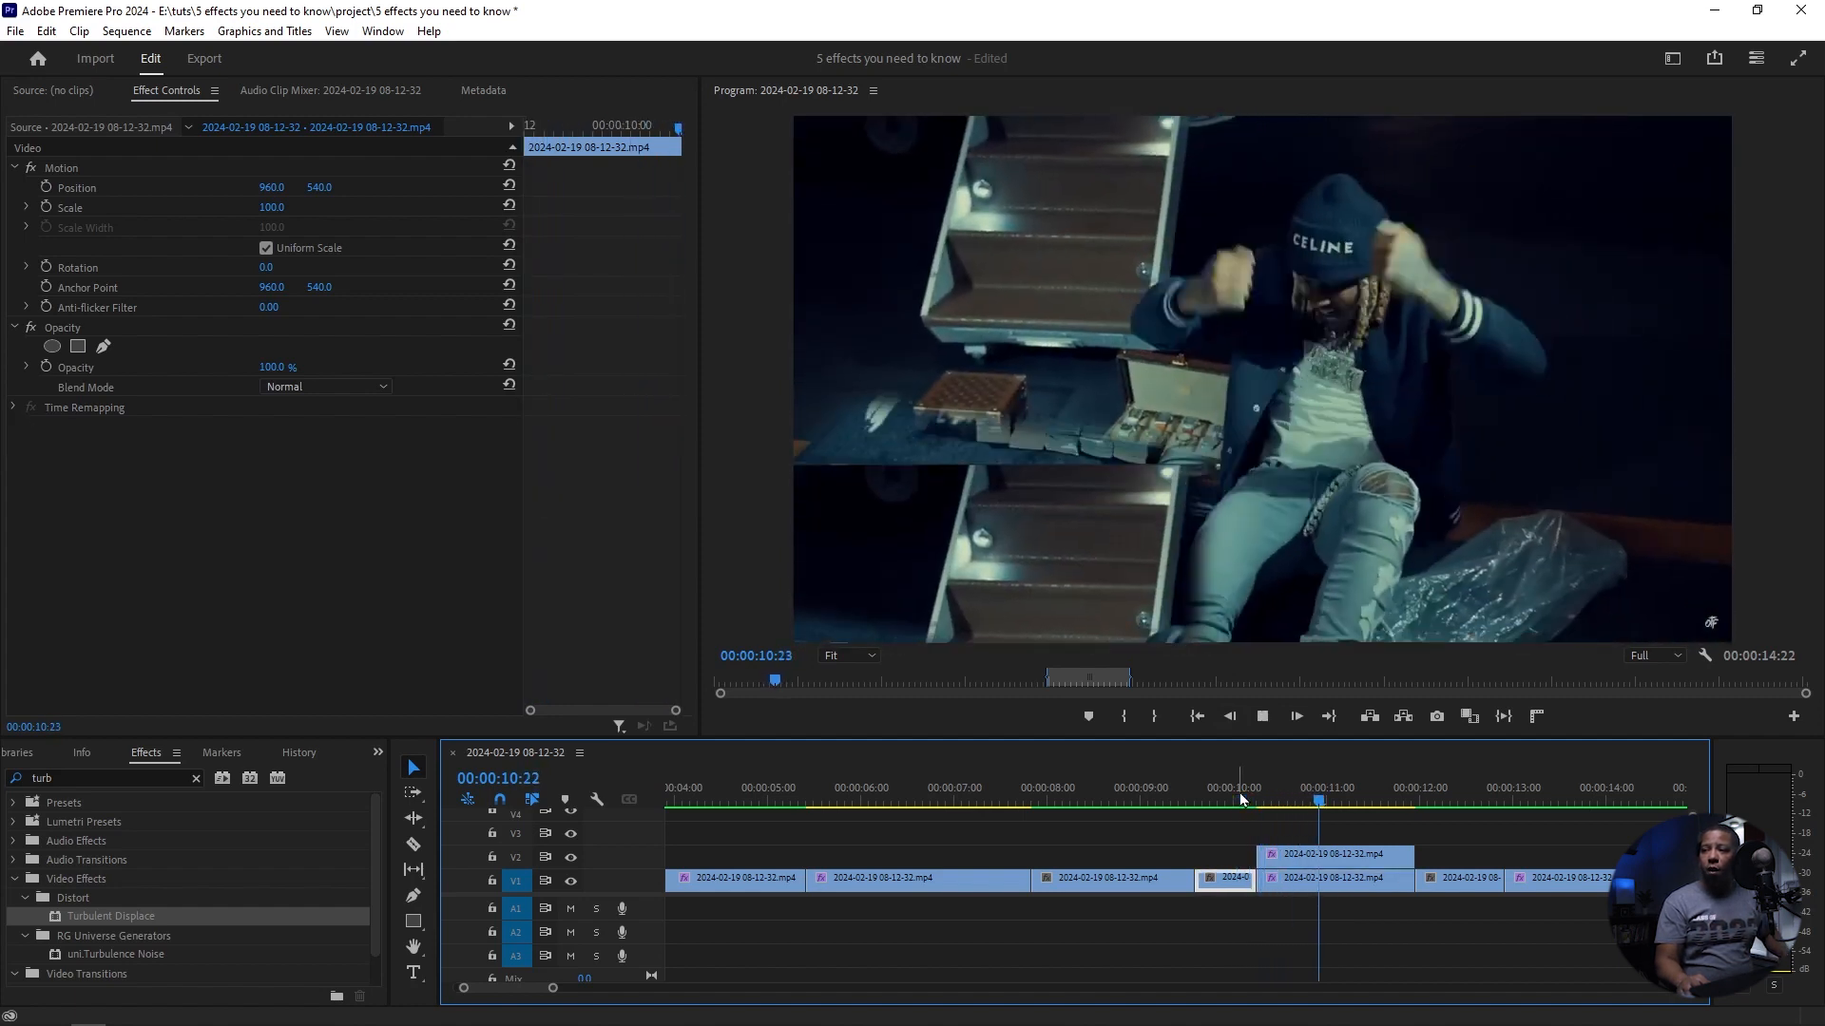
{"action": "key", "text": "space"}
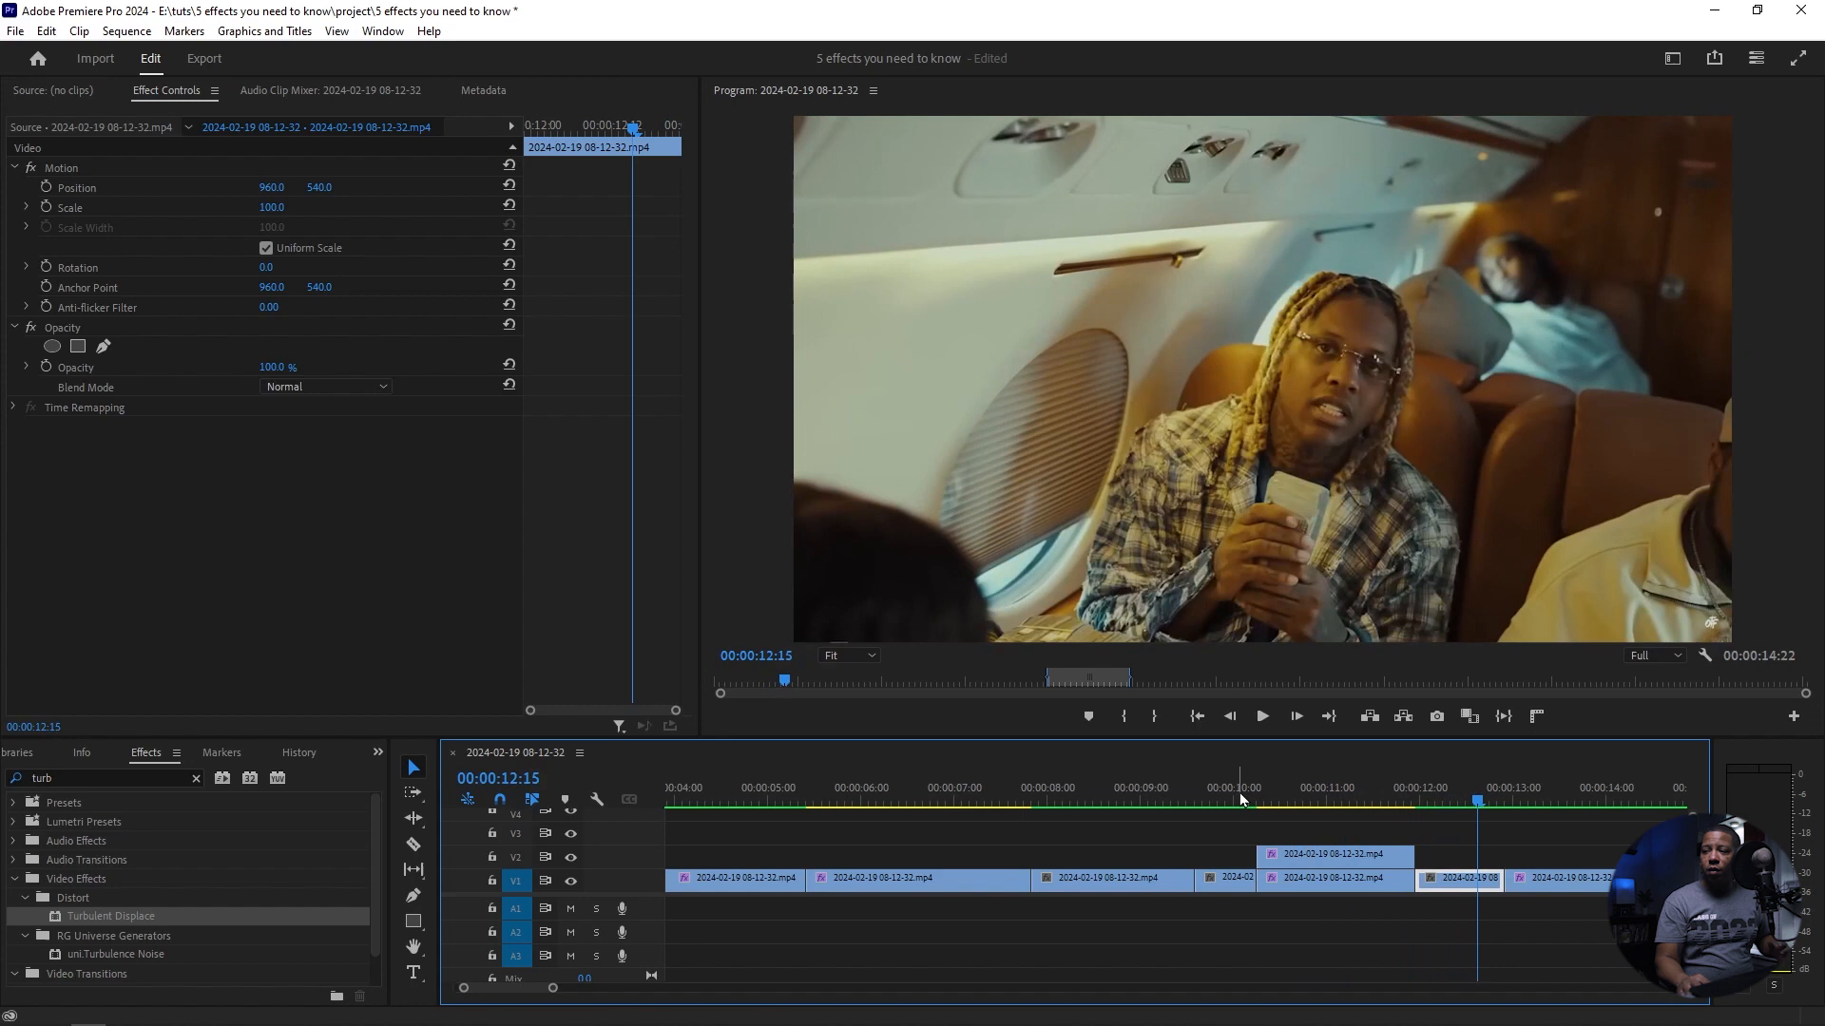